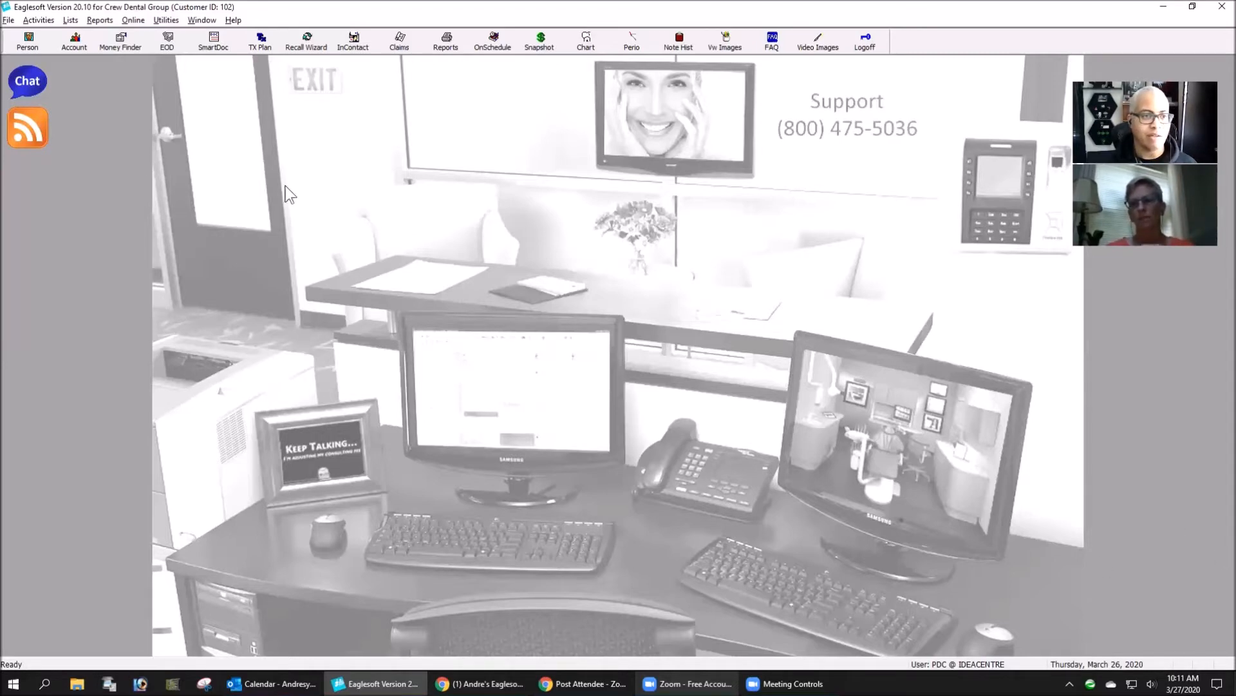
Open the unnamed MetLife record from the Employers / Coverage List, examine its service type percentages, and close it without changes.
left_click(71, 20)
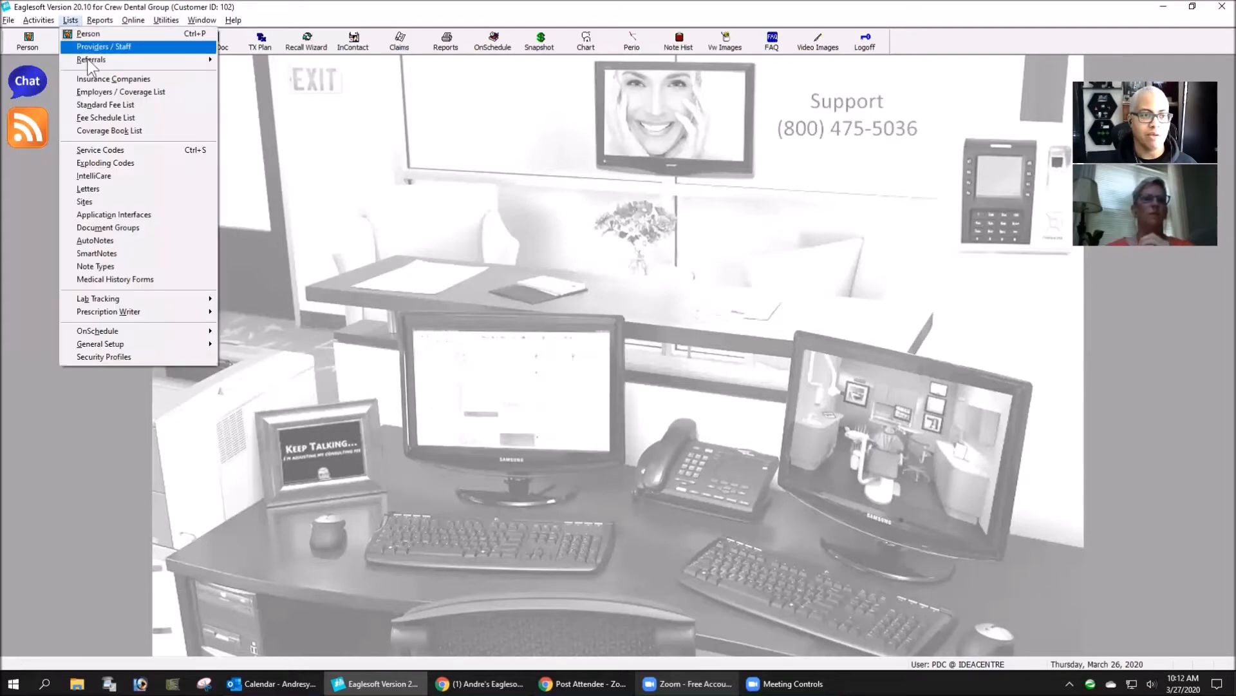
left_click(97, 94)
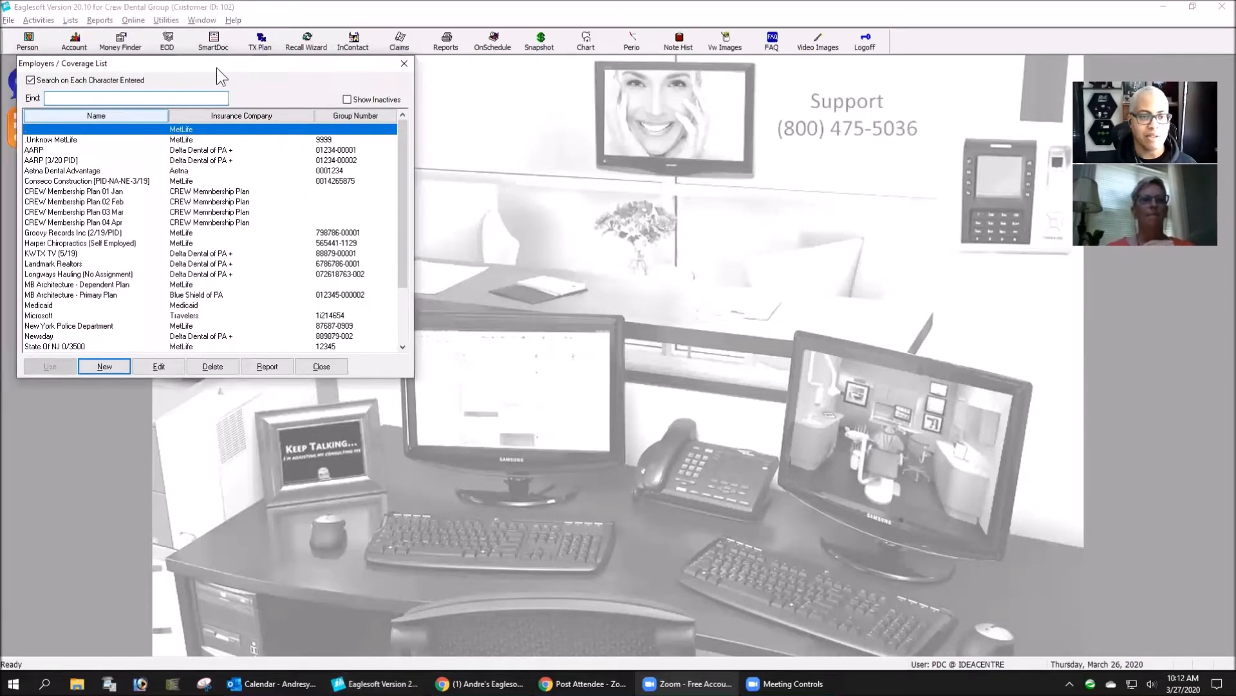
left_click_drag(217, 67, 308, 74)
left_click(250, 372)
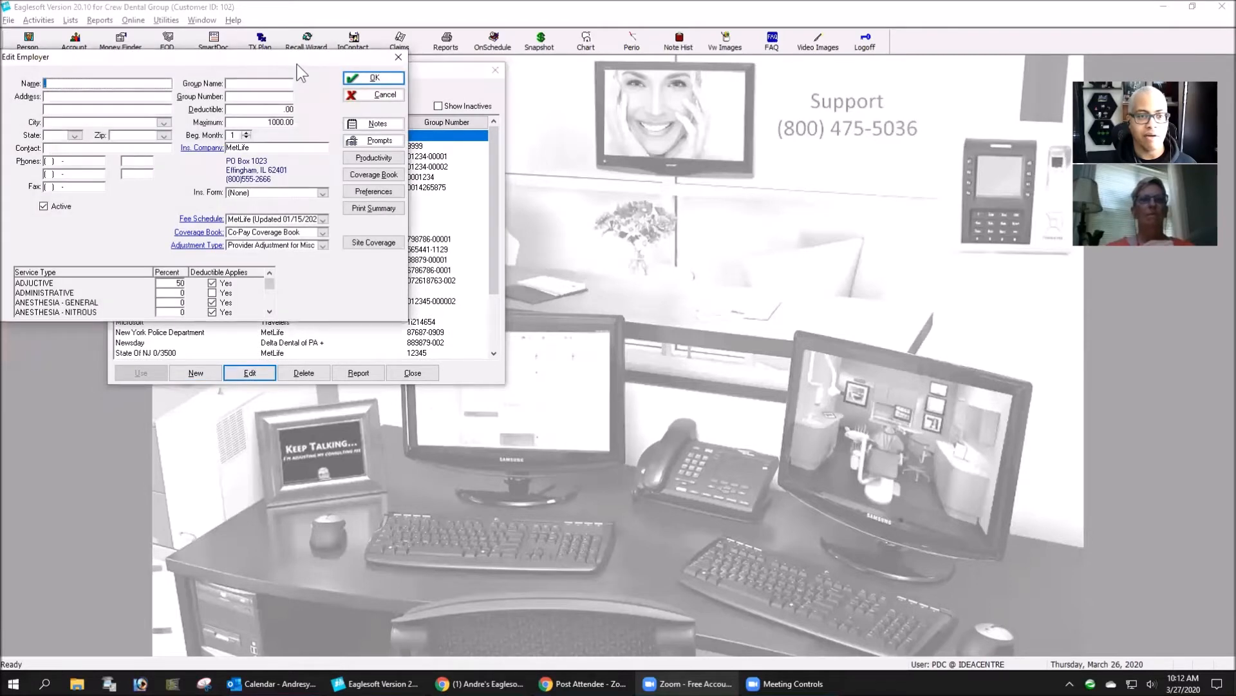
left_click_drag(296, 65, 758, 106)
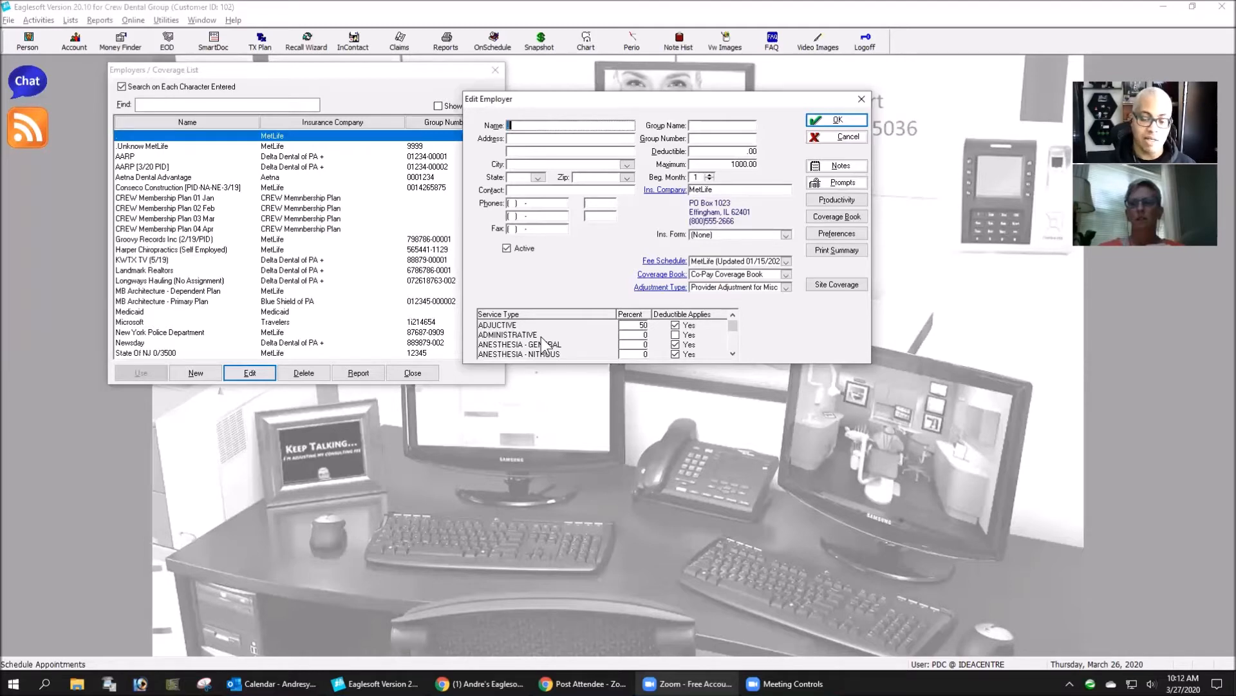
left_click(851, 136)
left_click(494, 74)
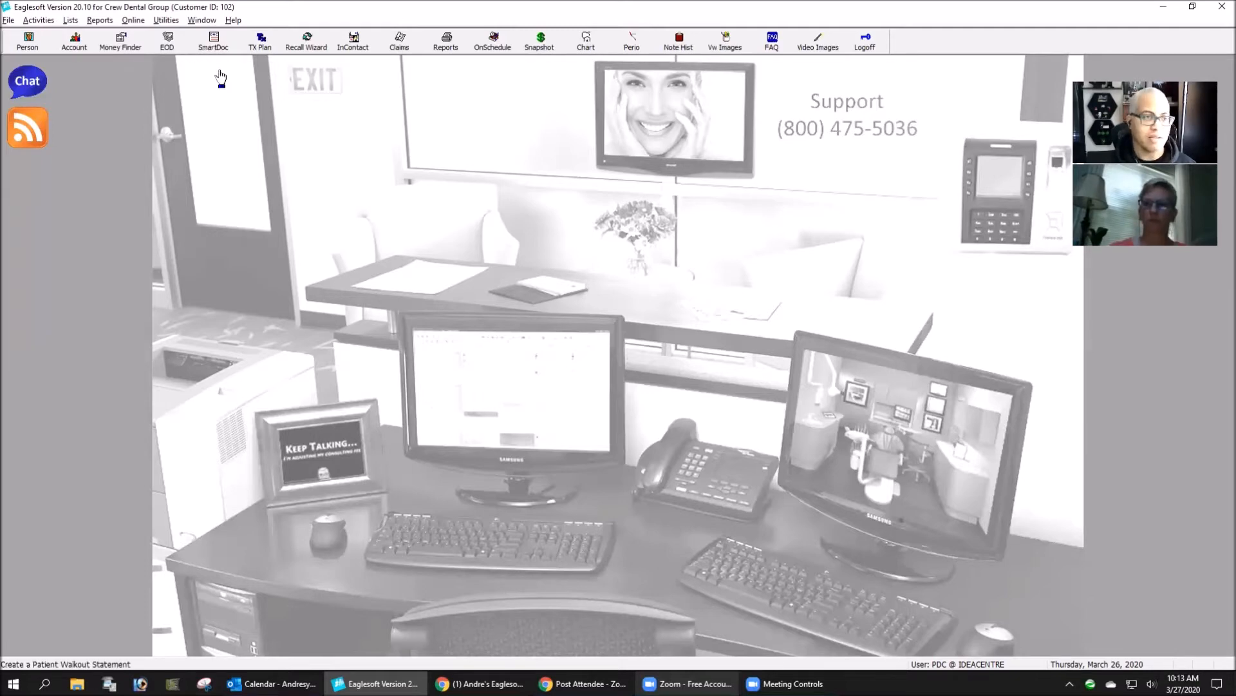
Open the Service Types List and look through the service types with their default percentages and deductible settings.
left_click(70, 20)
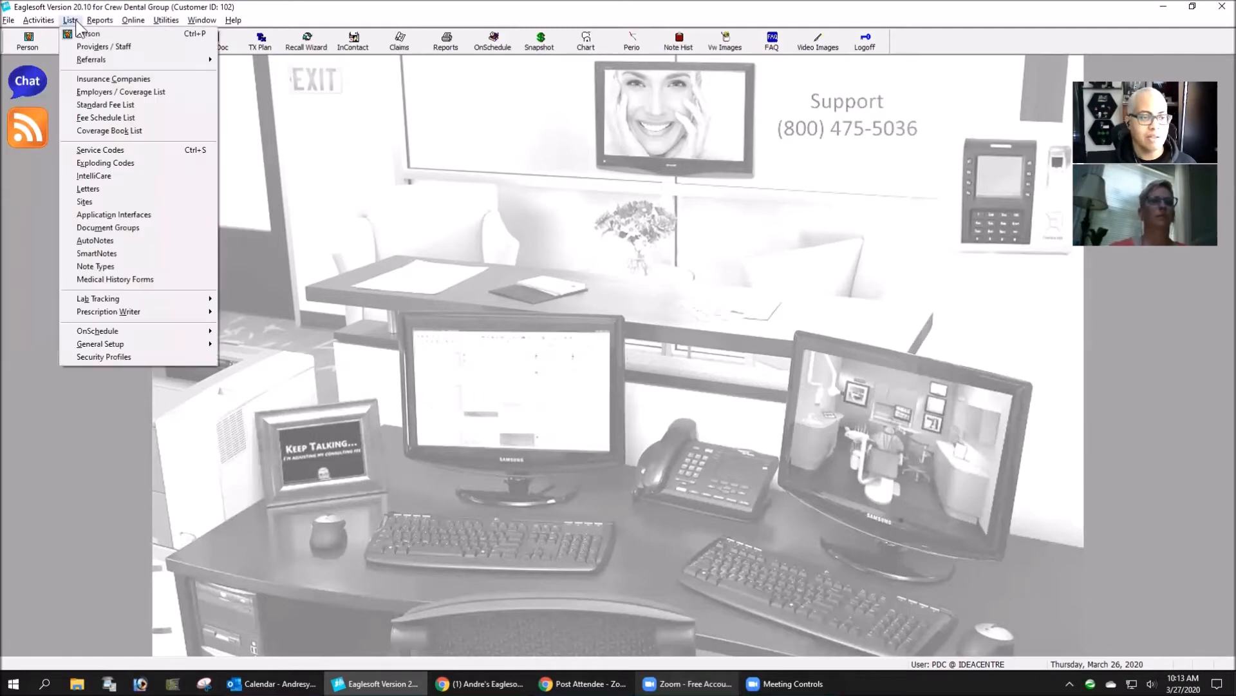
mouse_move(162, 345)
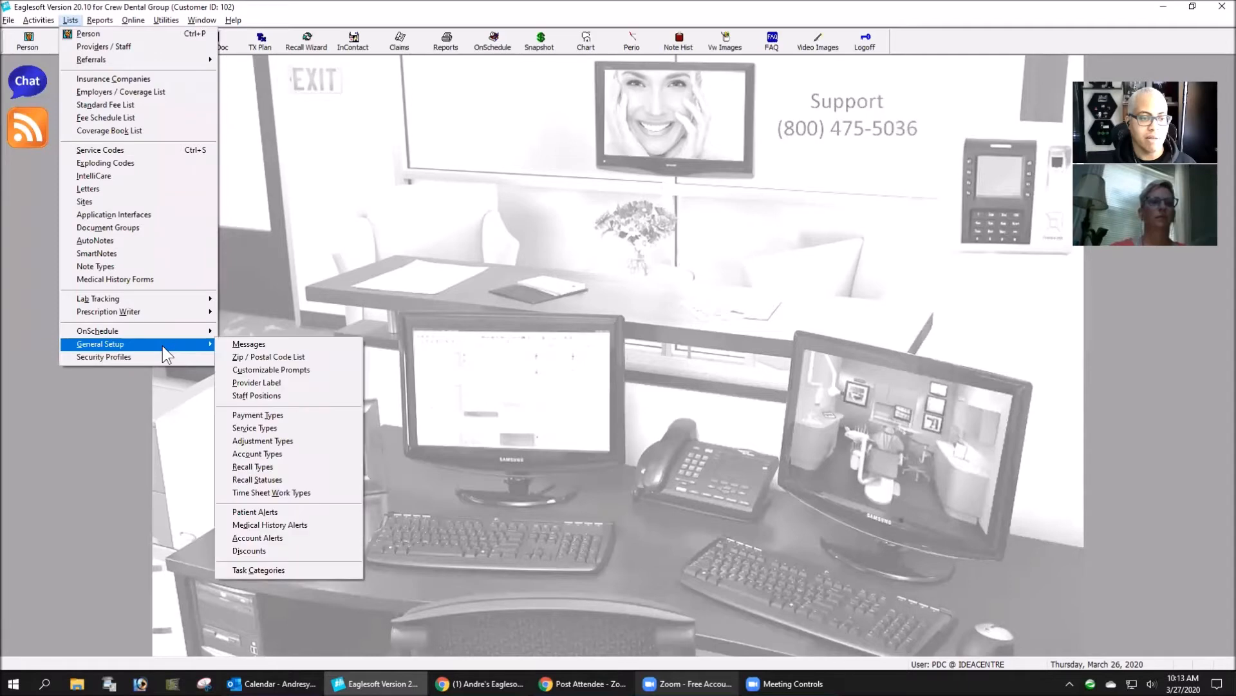
left_click(322, 428)
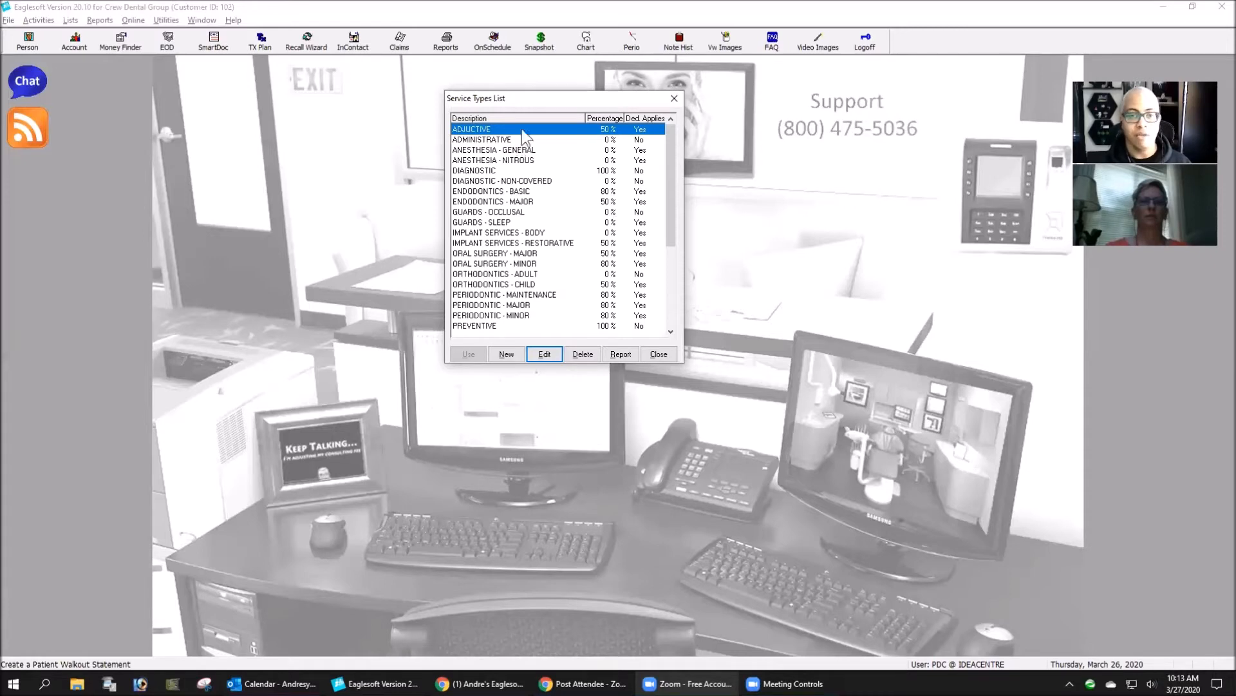
scroll(674, 145, "down", 5)
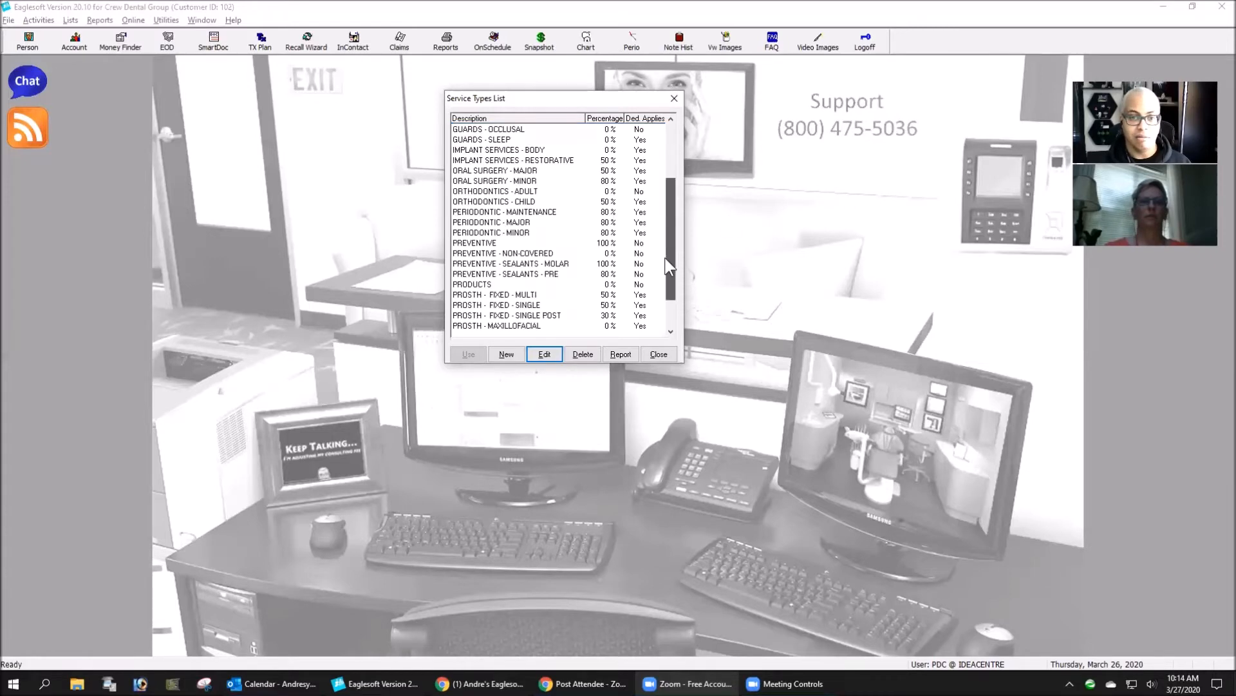
scroll(664, 140, "up", 5)
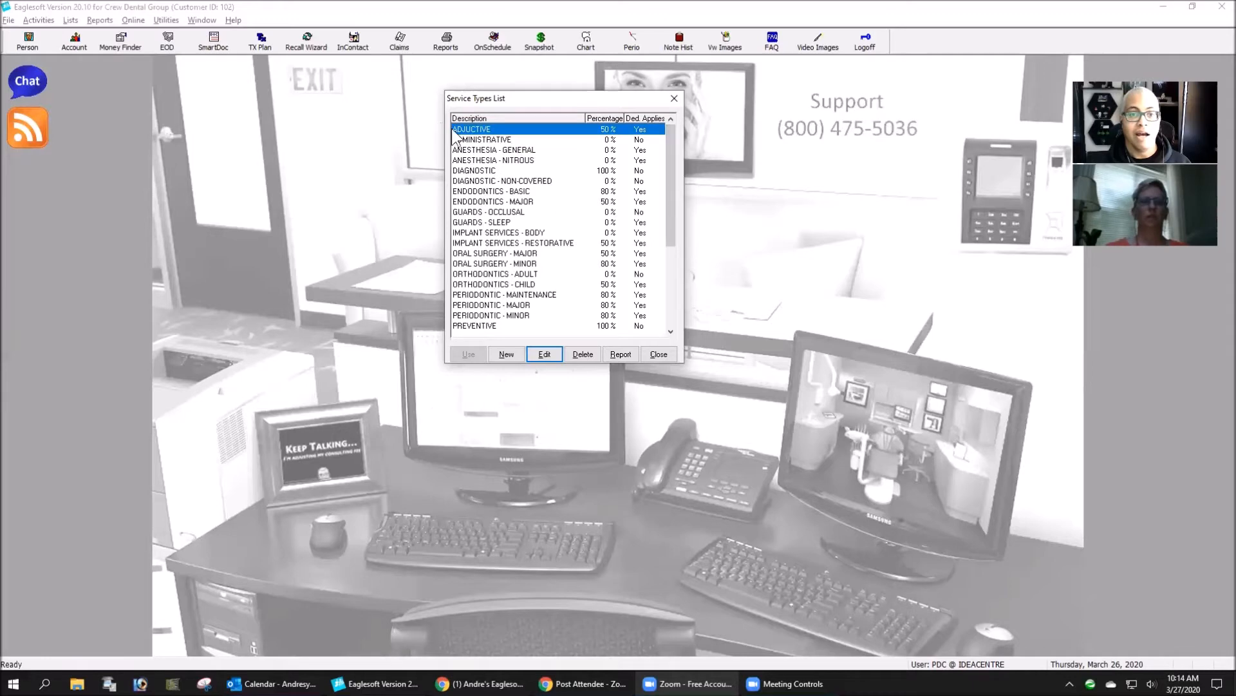
Review the Administrative and Anesthesia service types, and compare Diagnostic with Diagnostic - Non-Covered.
left_click(470, 139)
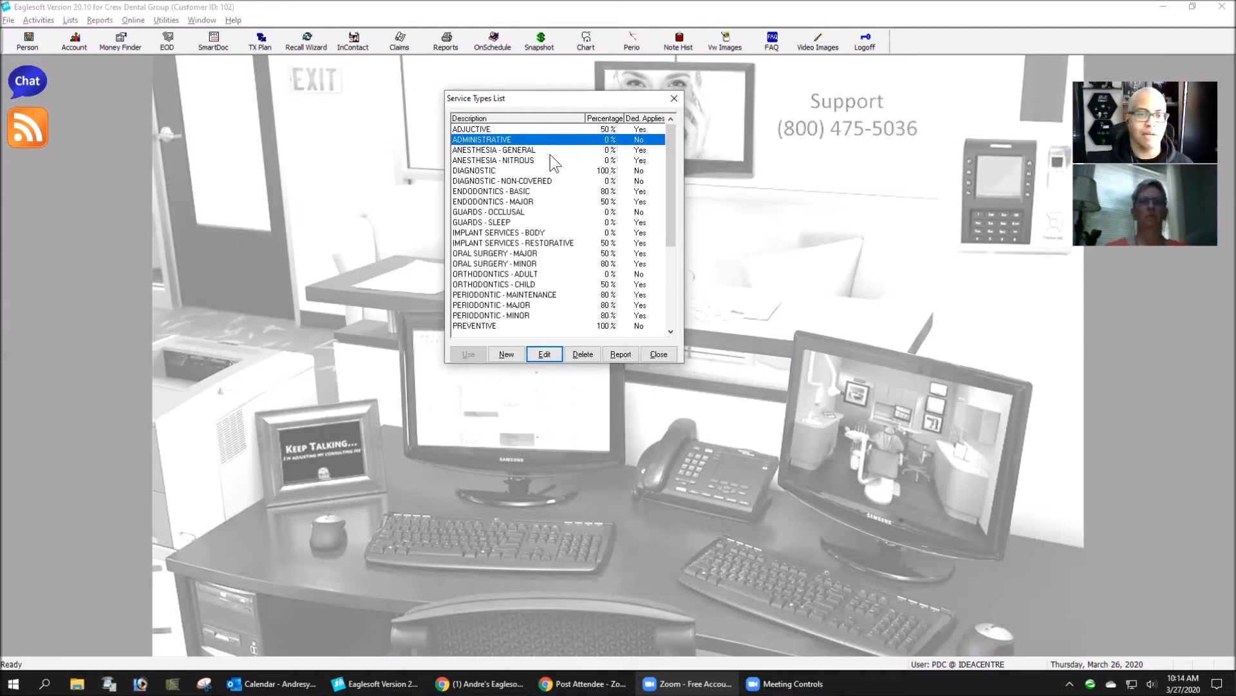
left_click(514, 151)
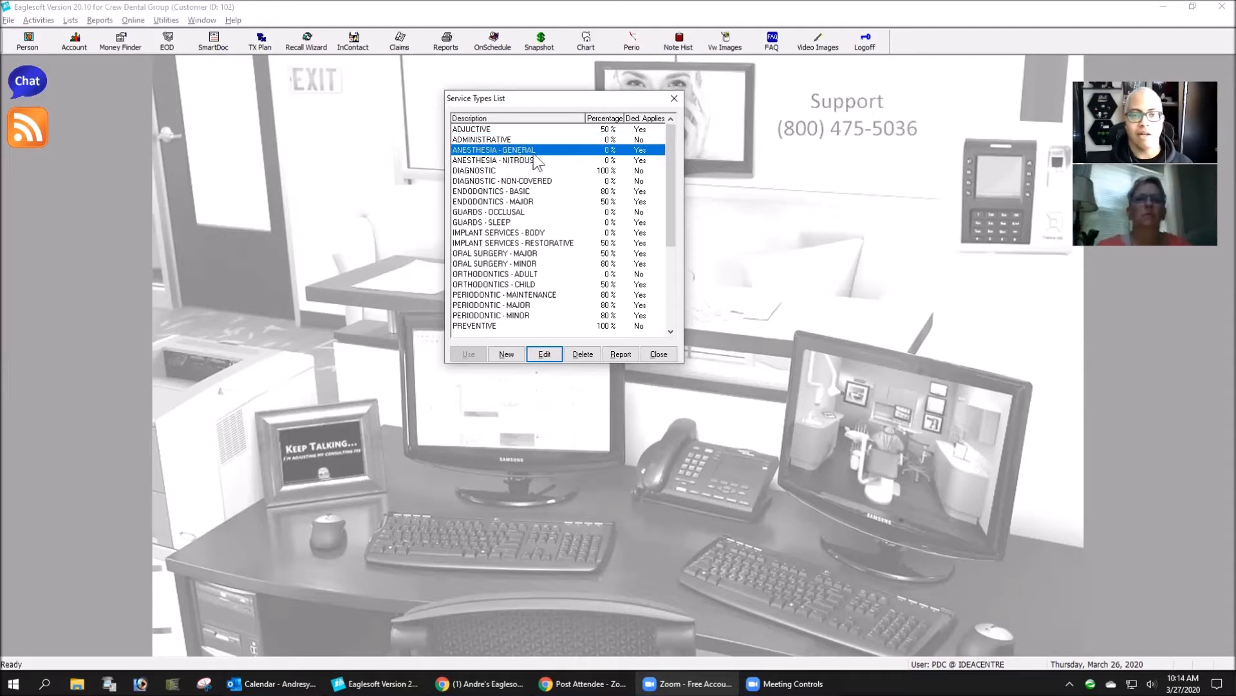
key("Down")
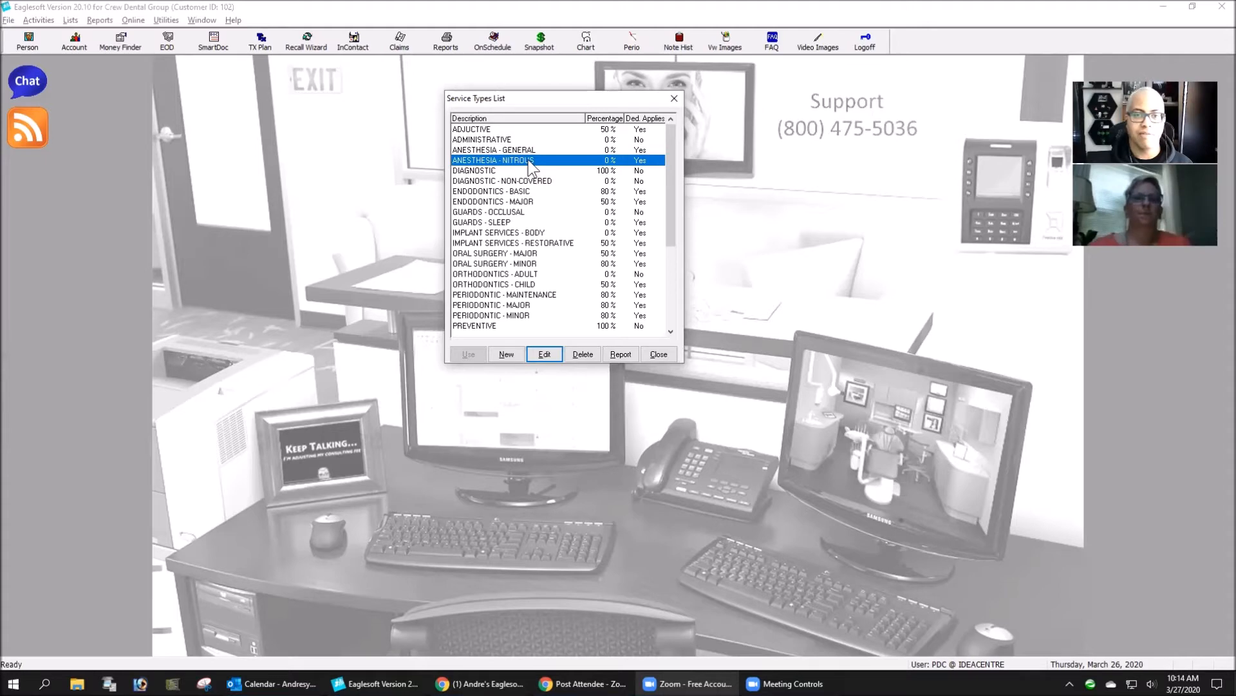
left_click(515, 171)
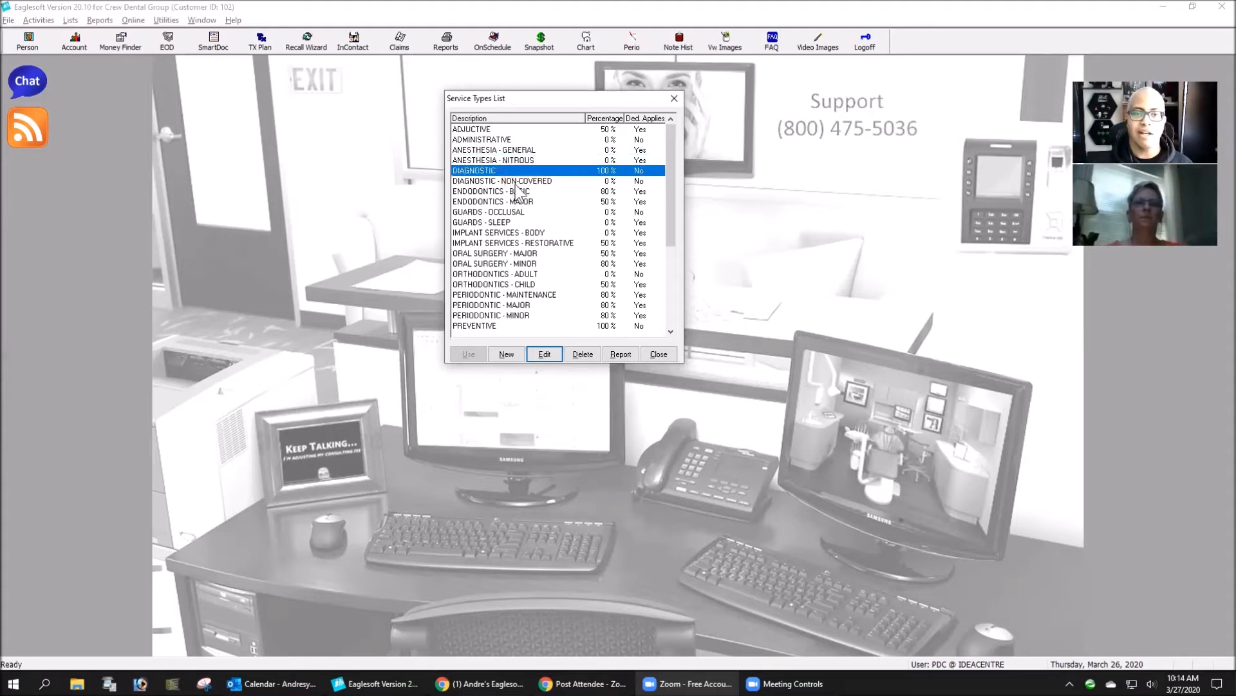
left_click(516, 182)
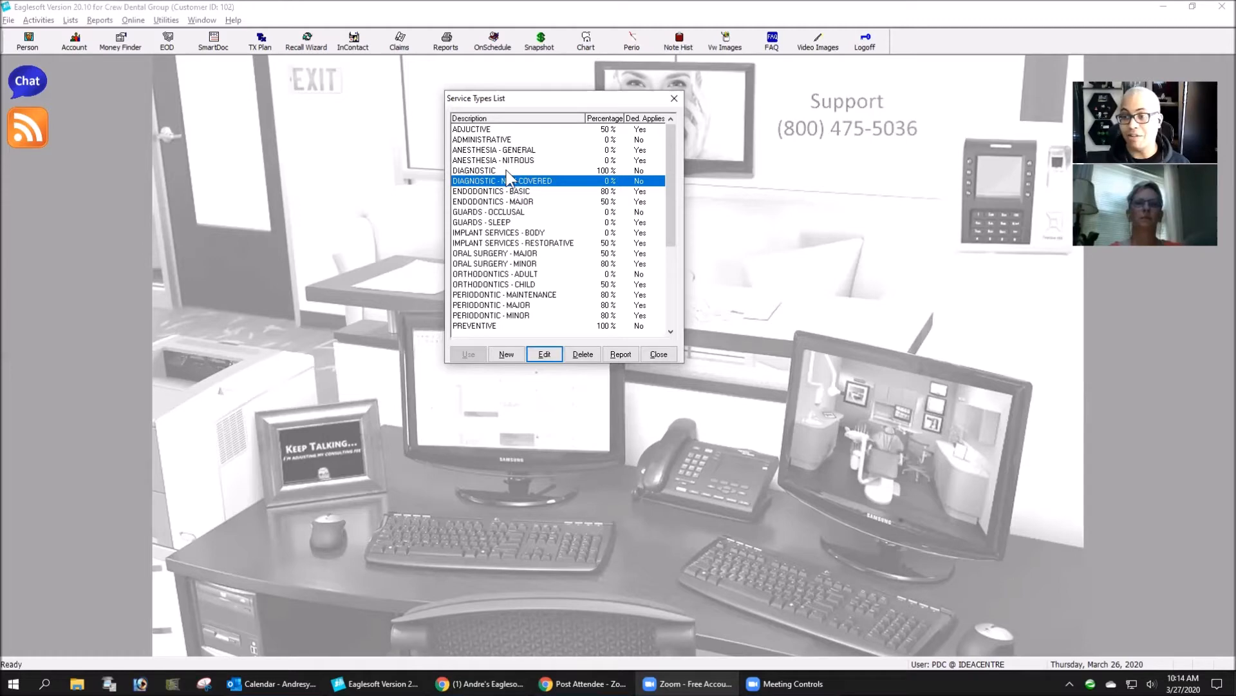
left_click(508, 171)
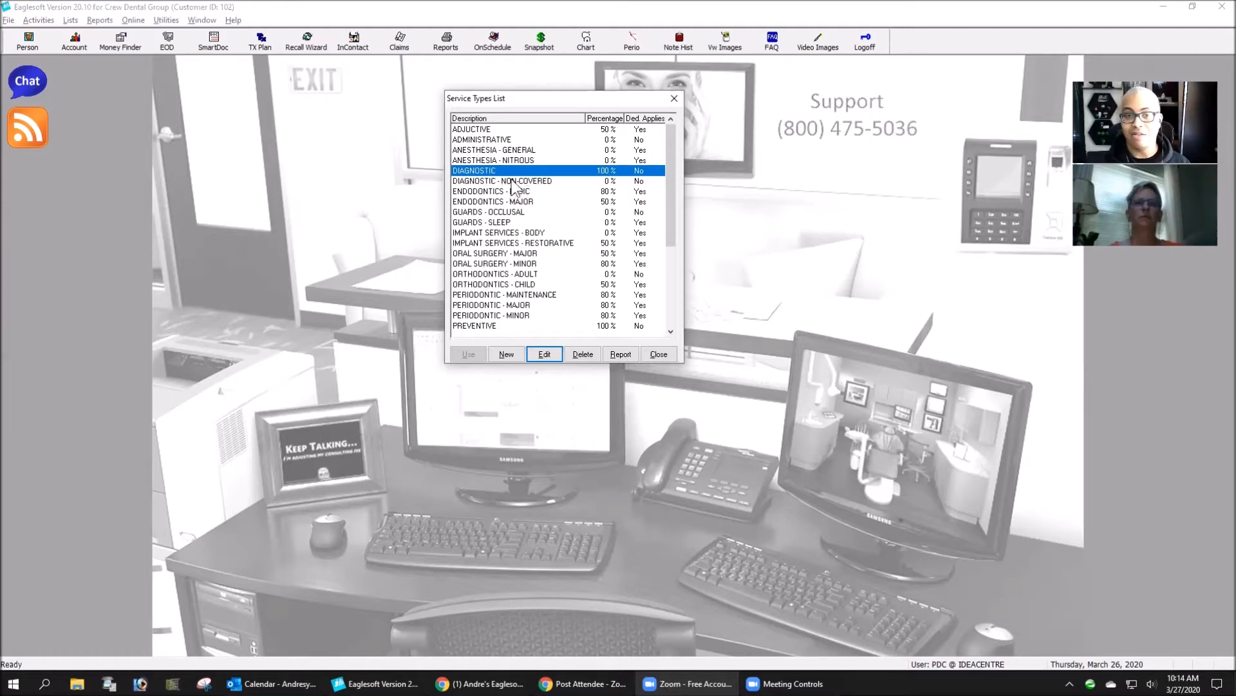
left_click(509, 182)
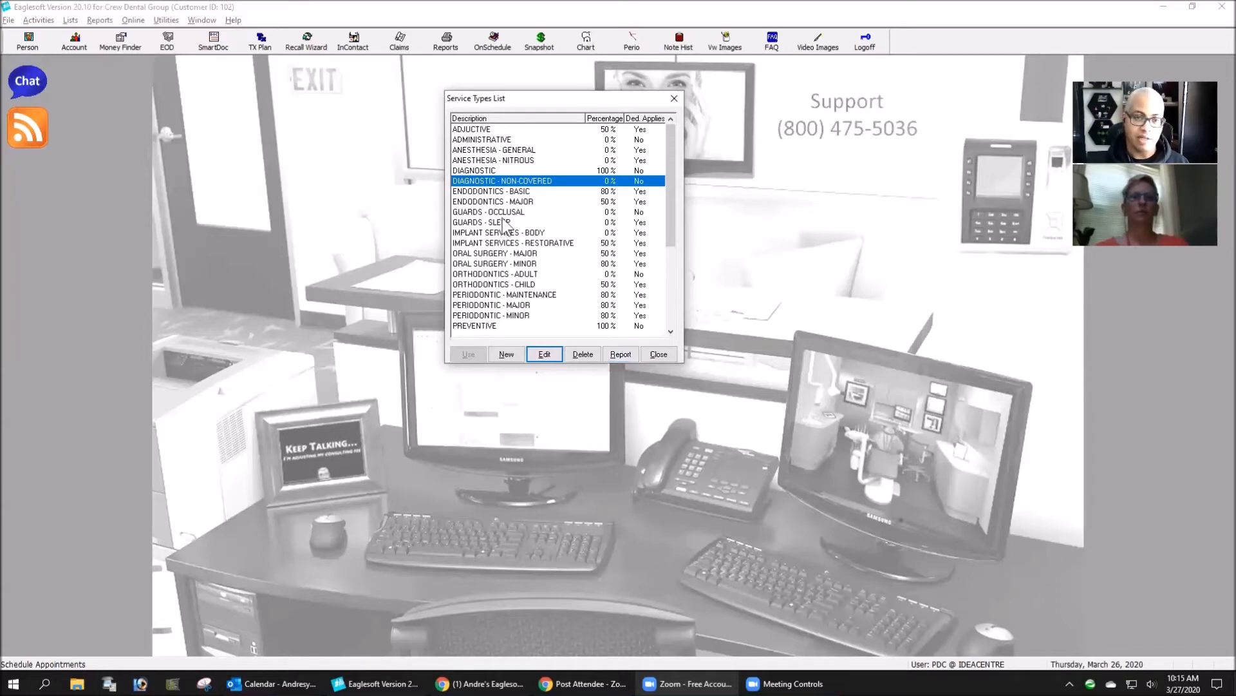
Review the basic and major Endodontics, occlusal and sleep Guards, and body and restorative Implant Services types.
left_click(496, 192)
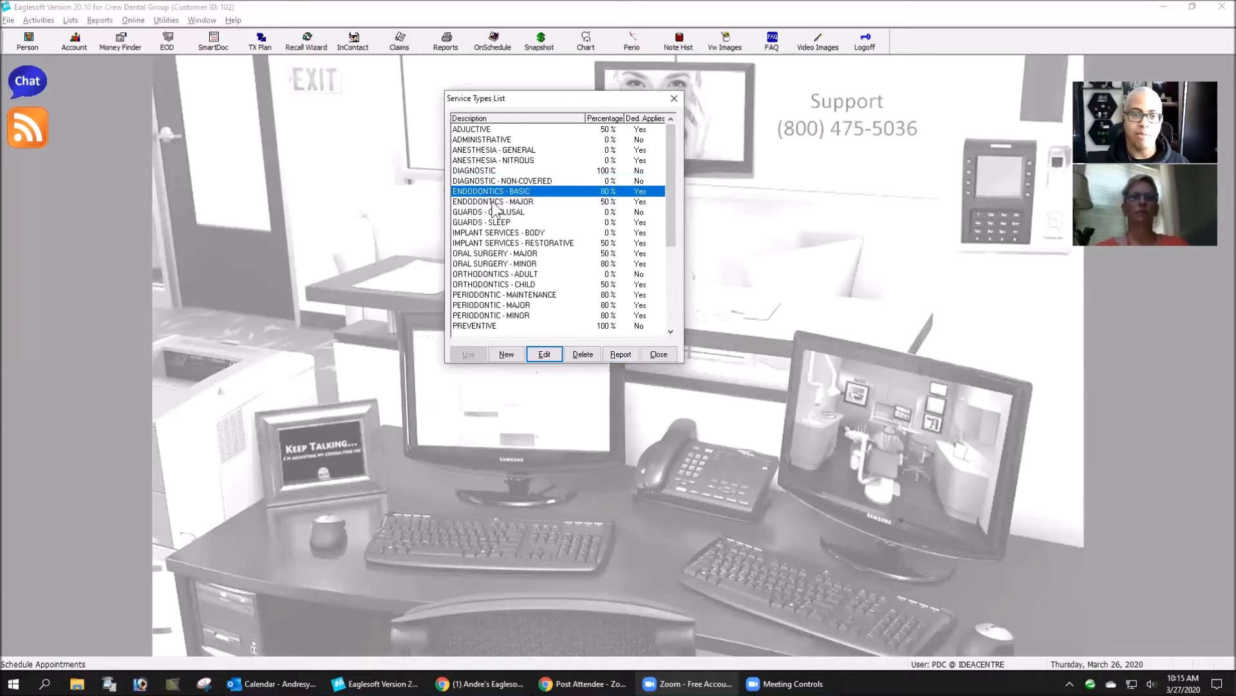
left_click(496, 202)
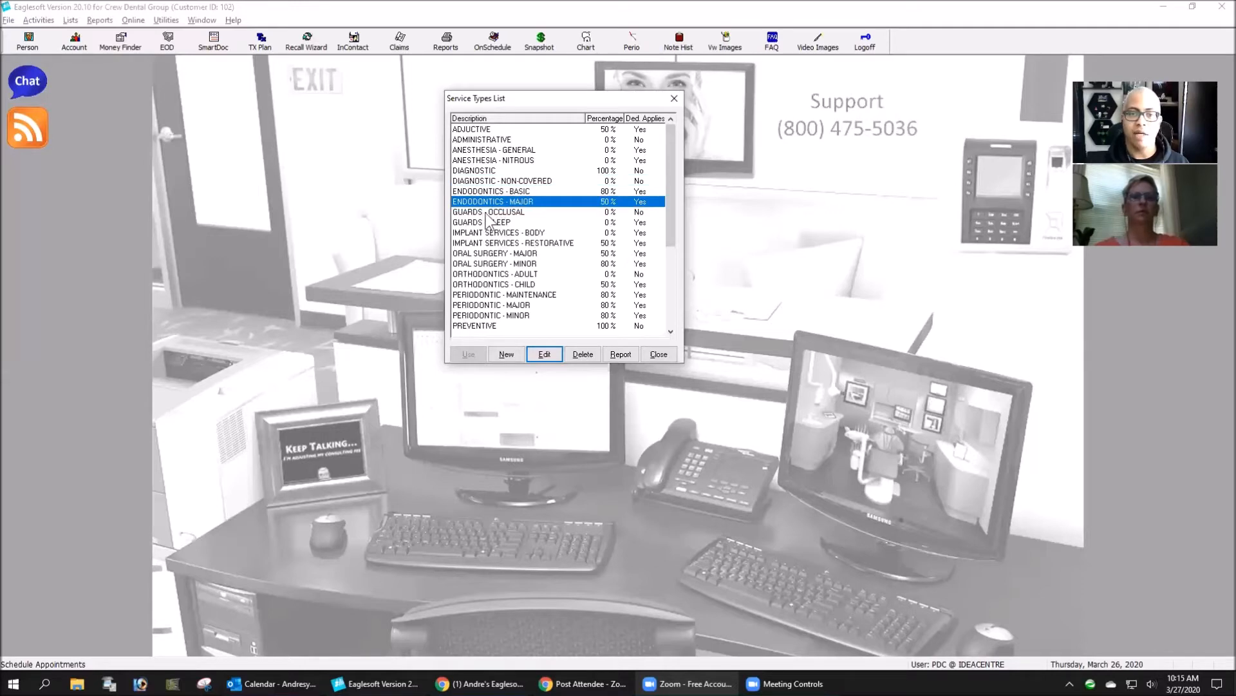
left_click(486, 213)
left_click(500, 222)
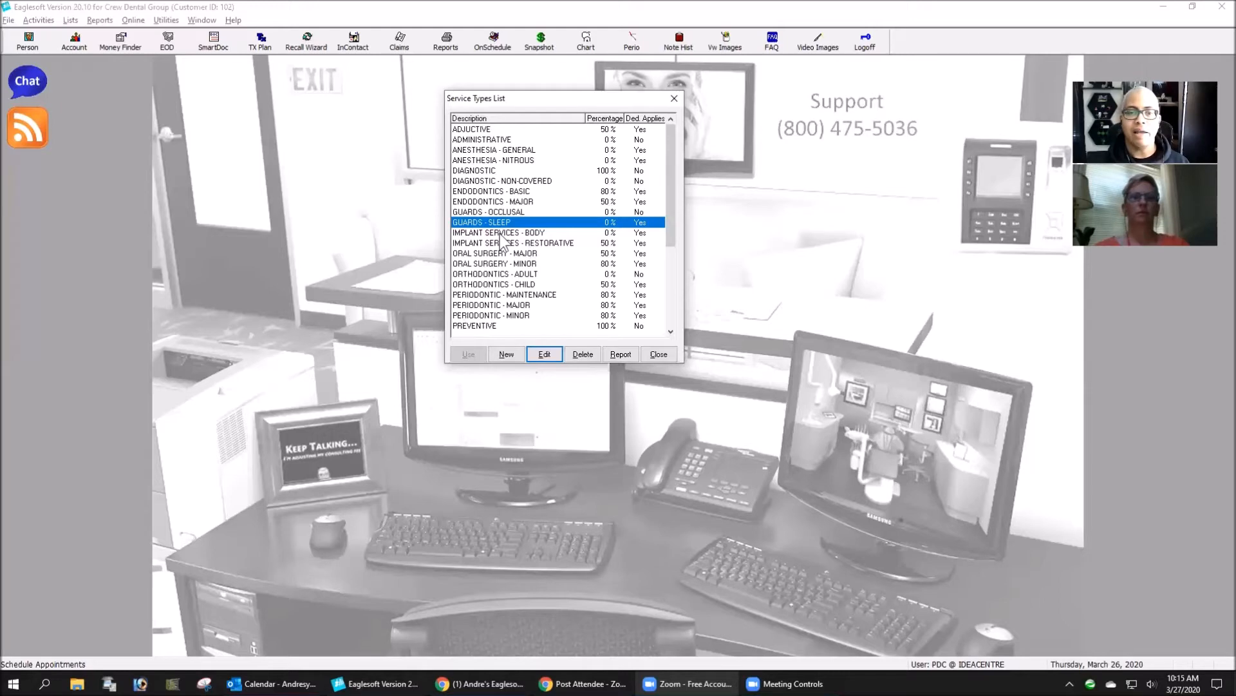
left_click(500, 233)
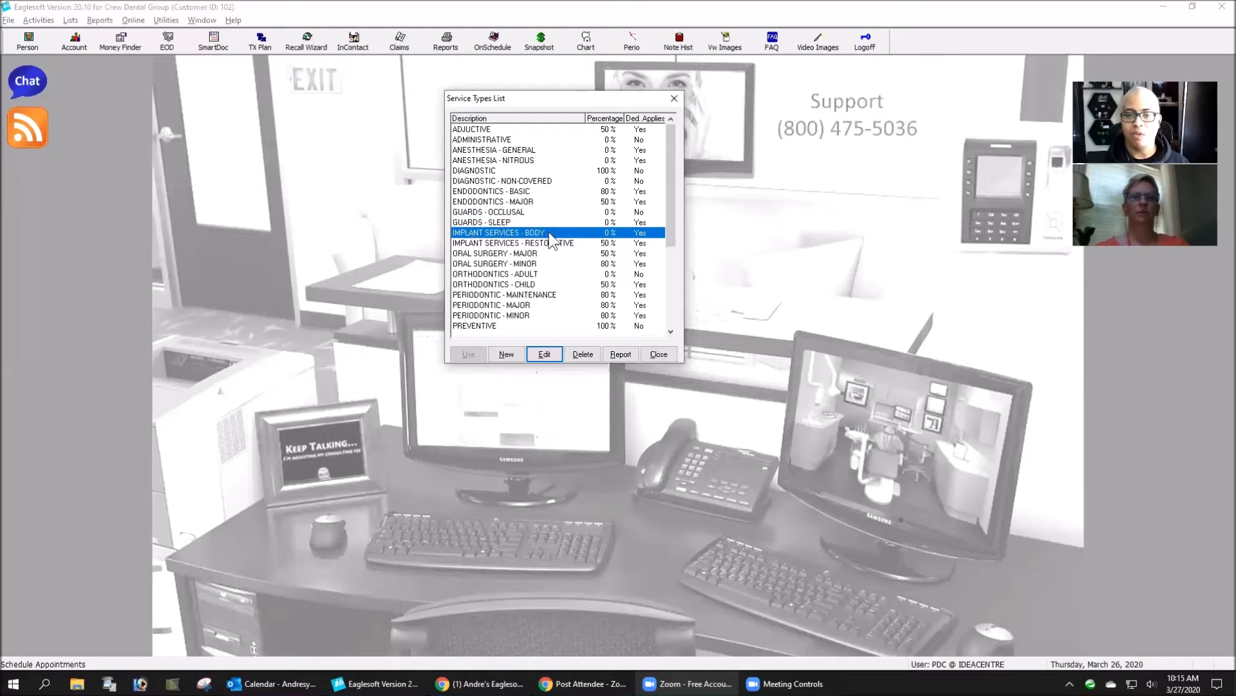
left_click(500, 243)
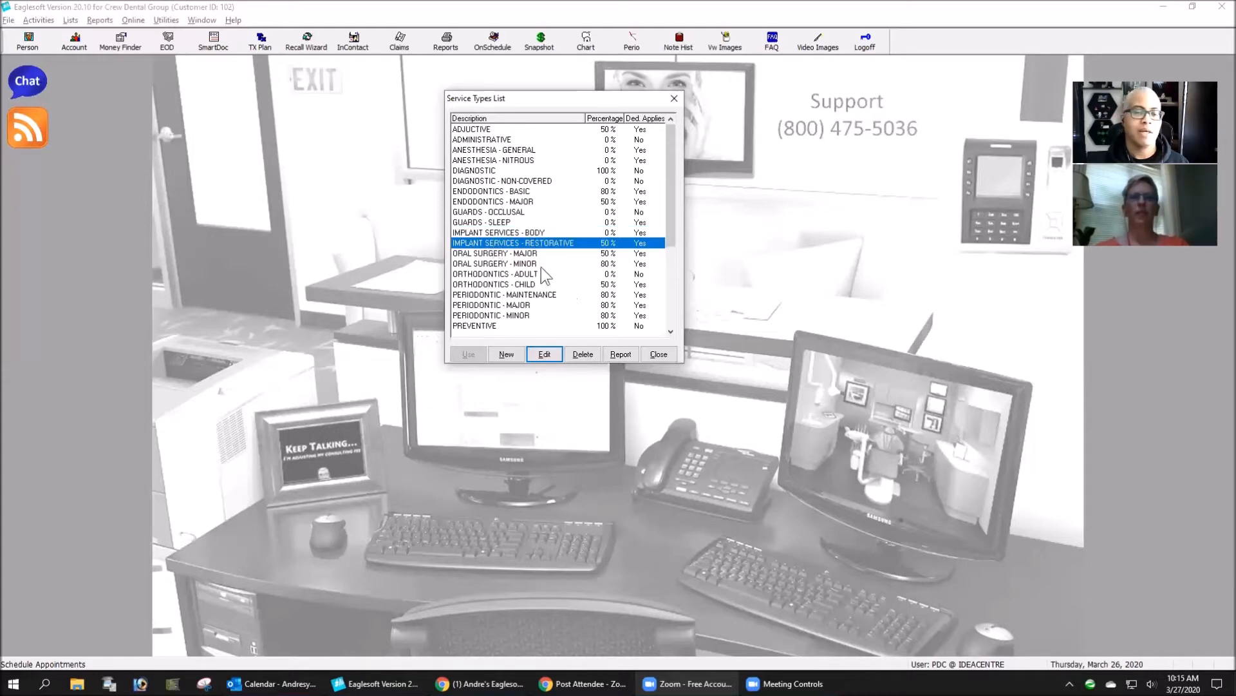
Review the major and minor Oral Surgery, adult and child Orthodontics, and maintenance, major and minor Periodontic service types.
left_click(522, 255)
left_click(531, 264)
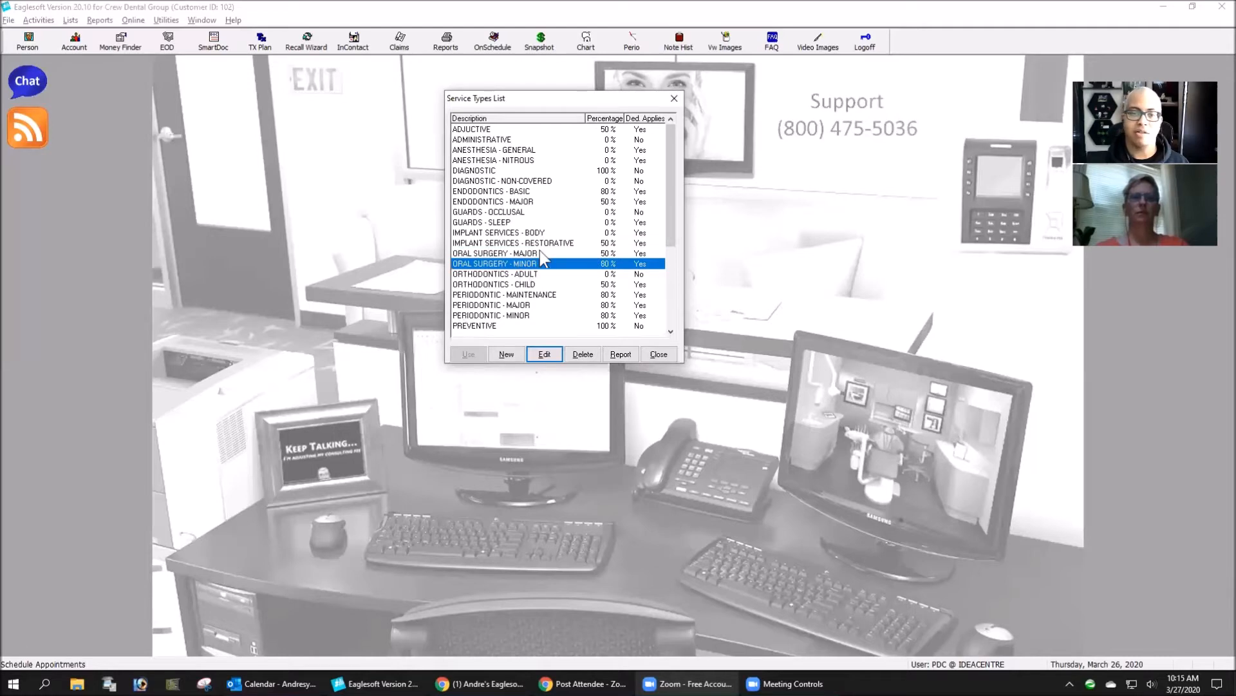
left_click(540, 253)
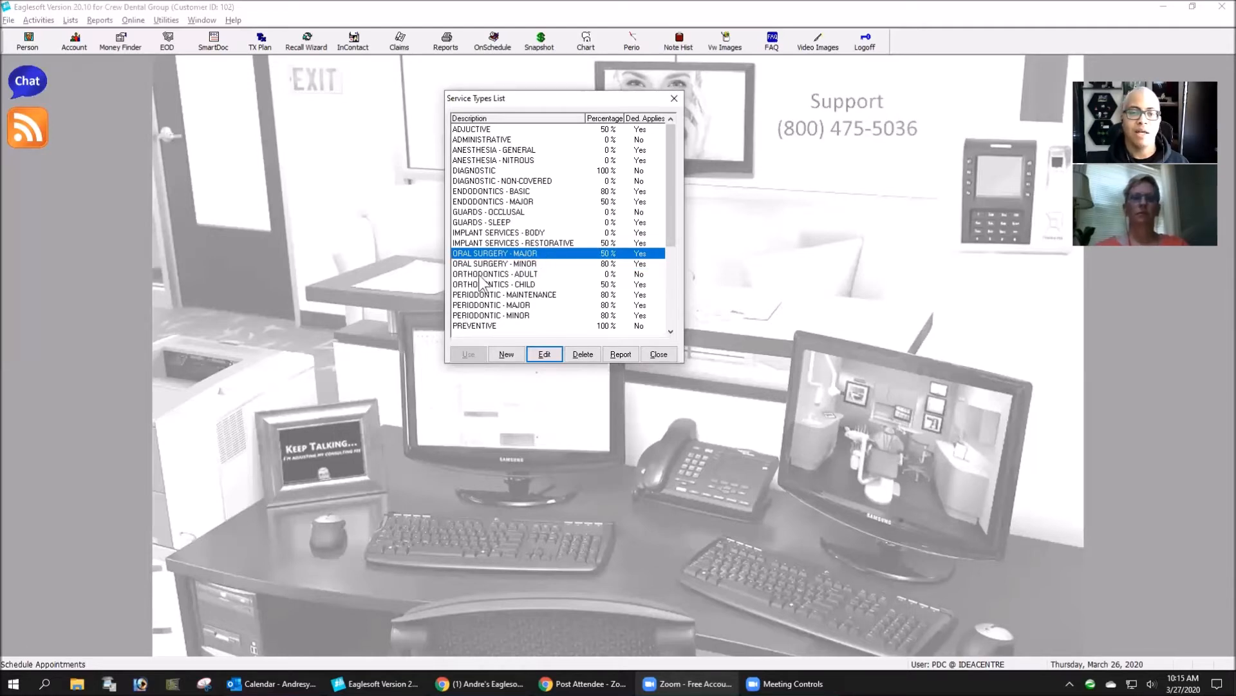
left_click(542, 274)
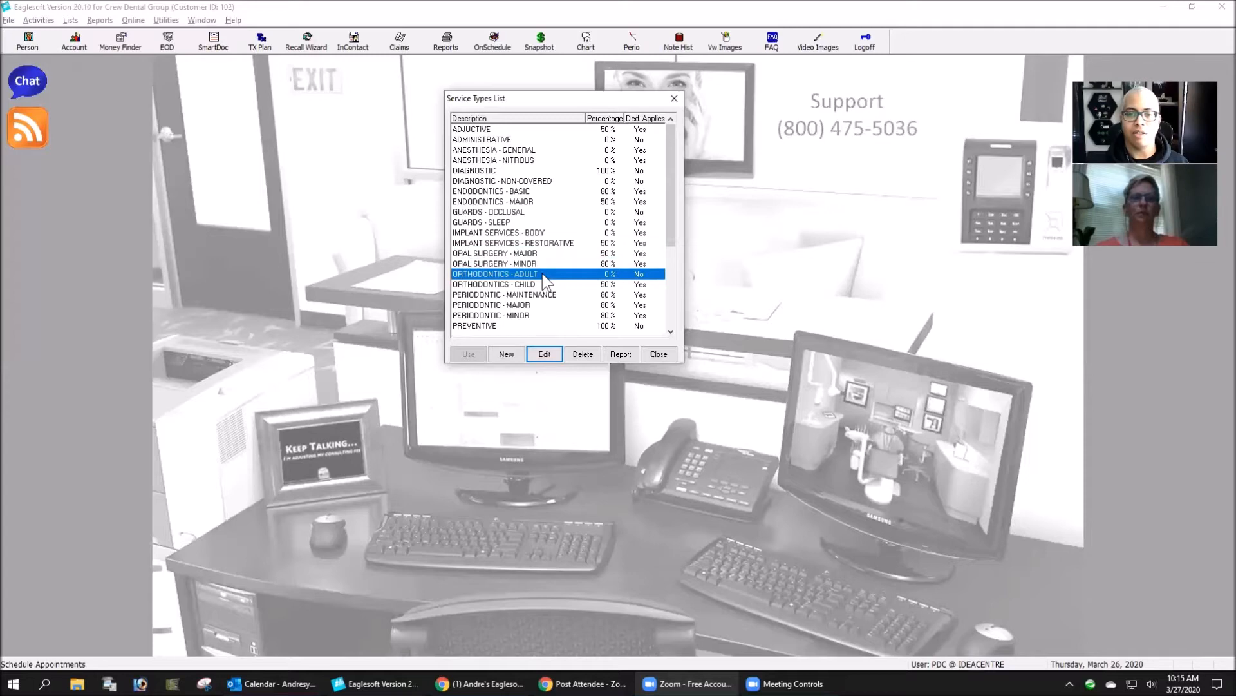
left_click(533, 284)
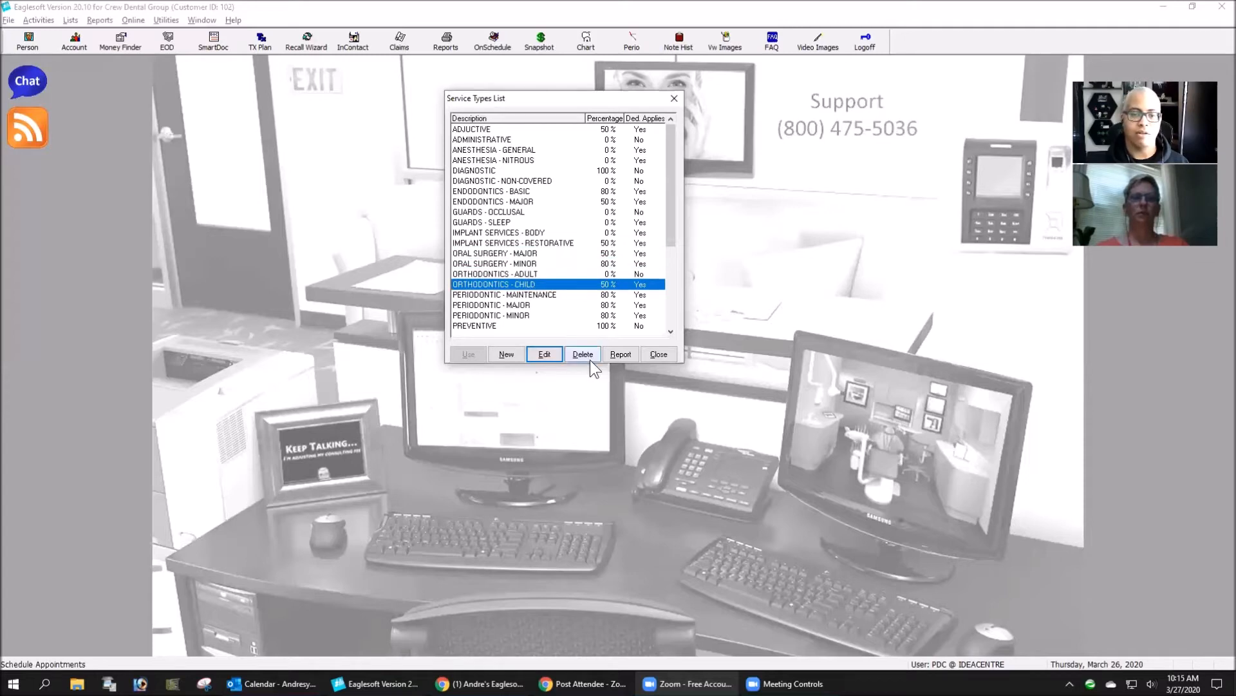
left_click(523, 295)
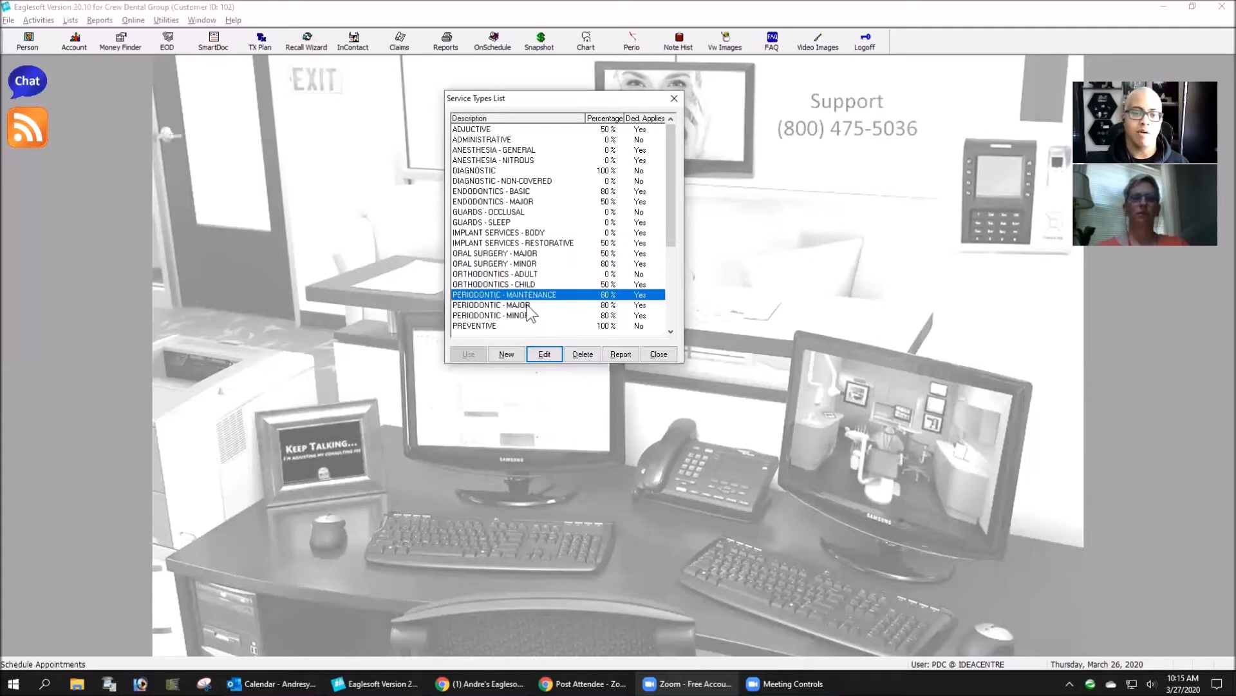
left_click(528, 305)
left_click(527, 315)
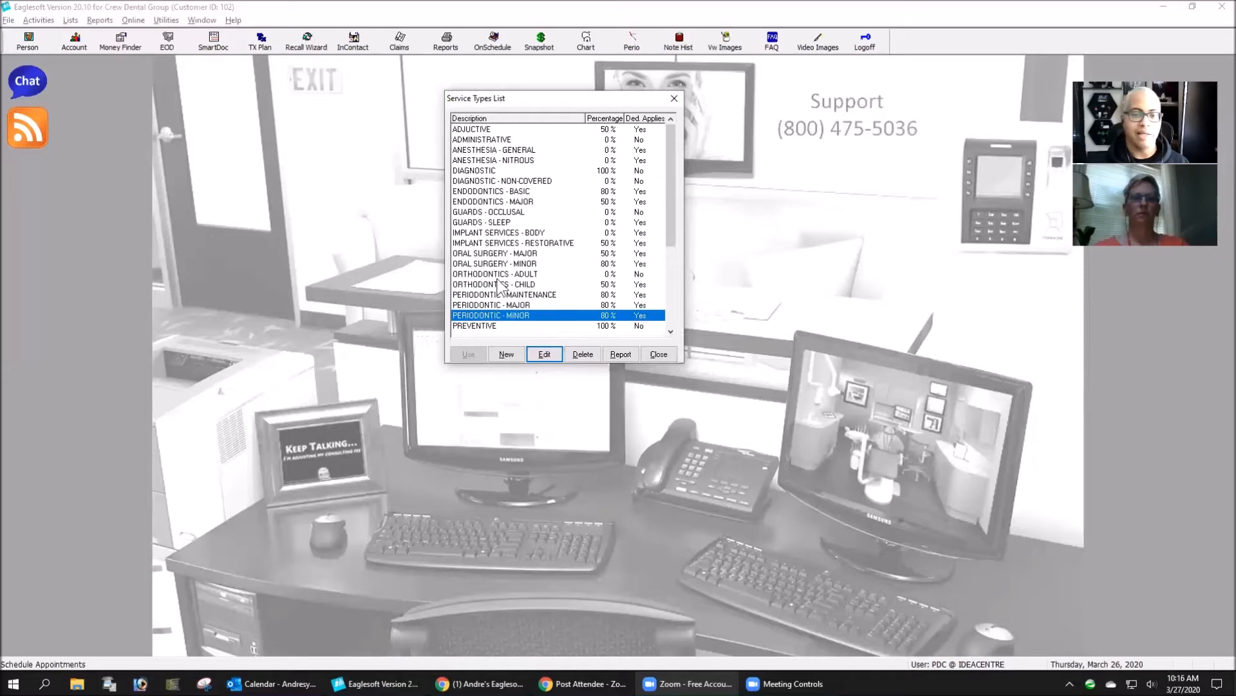
Compare the Preventive service type with Preventive - Non-Covered in the list.
scroll(558, 298, "down", 1)
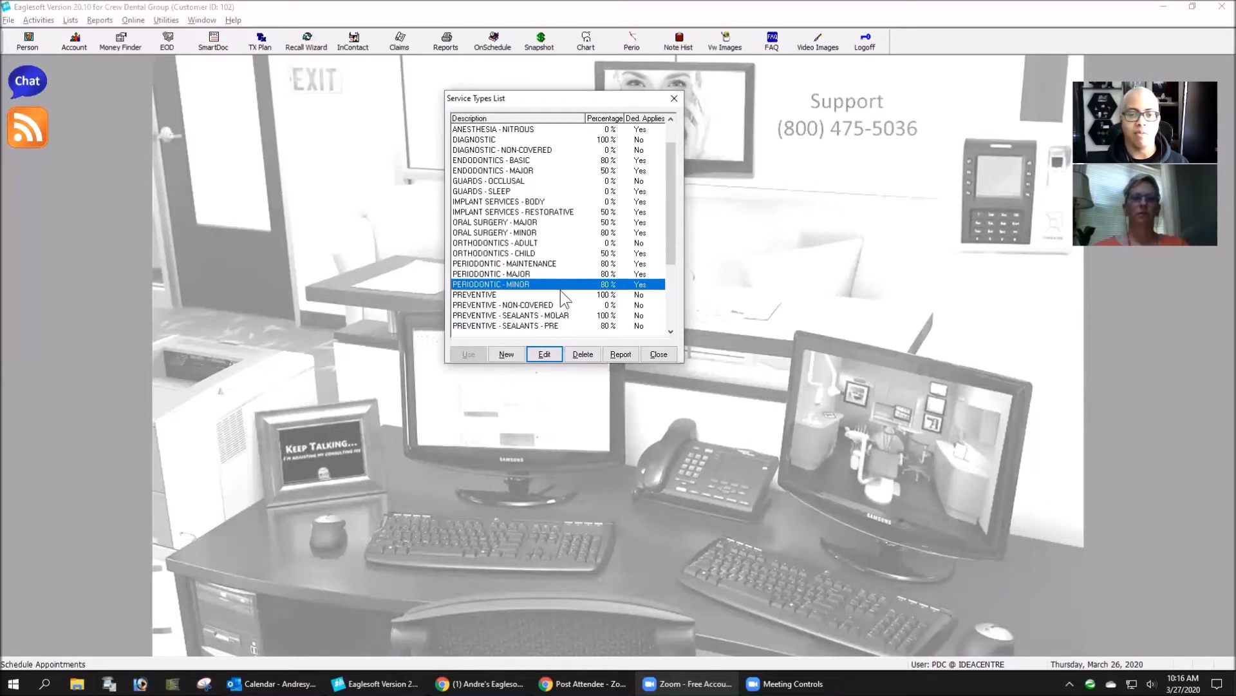
left_click(502, 296)
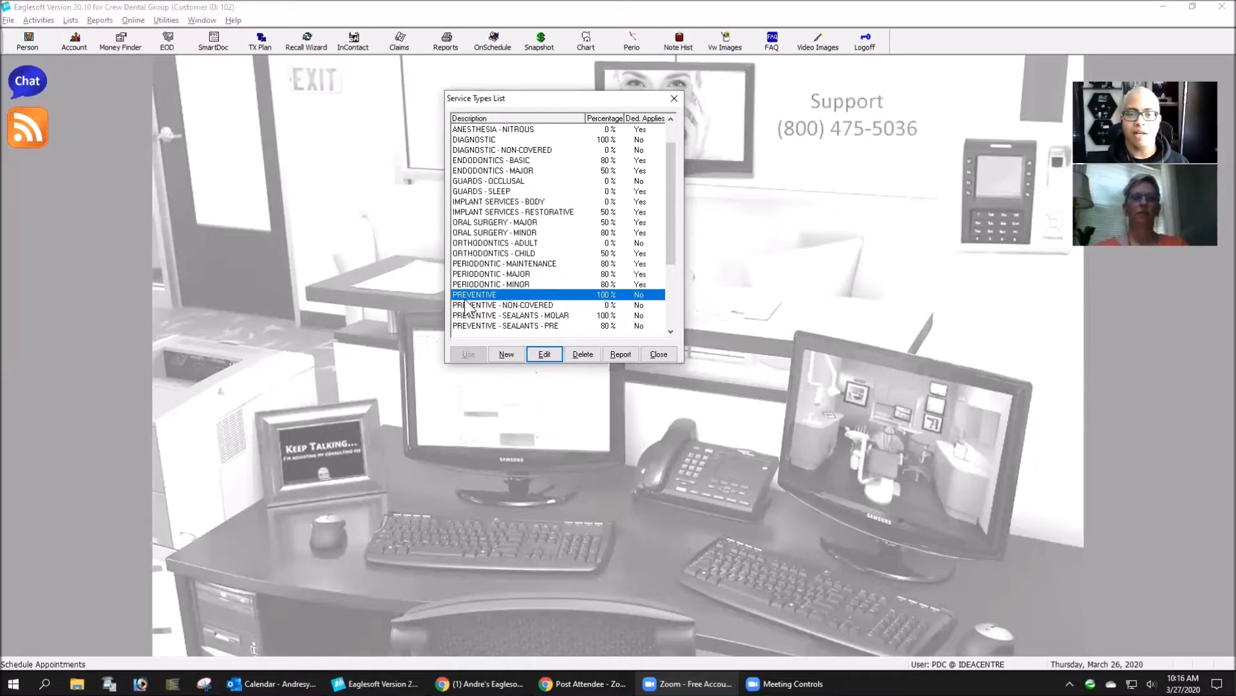
left_click(482, 305)
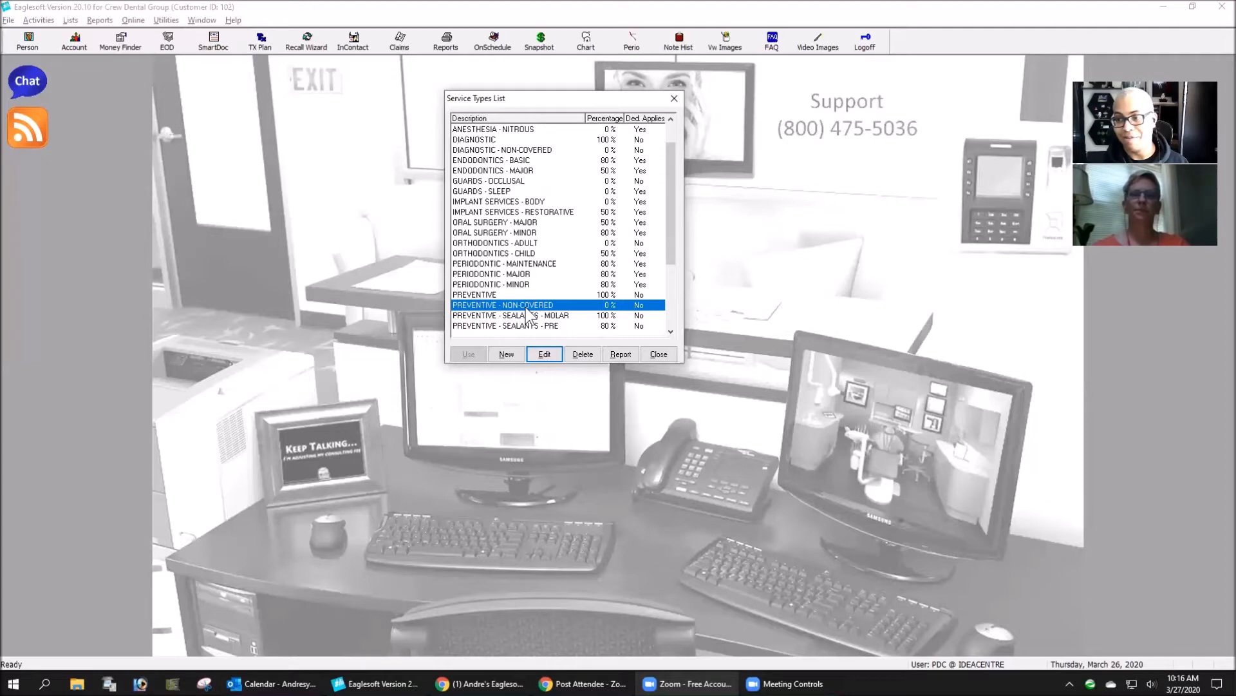
scroll(547, 316, "down", 1)
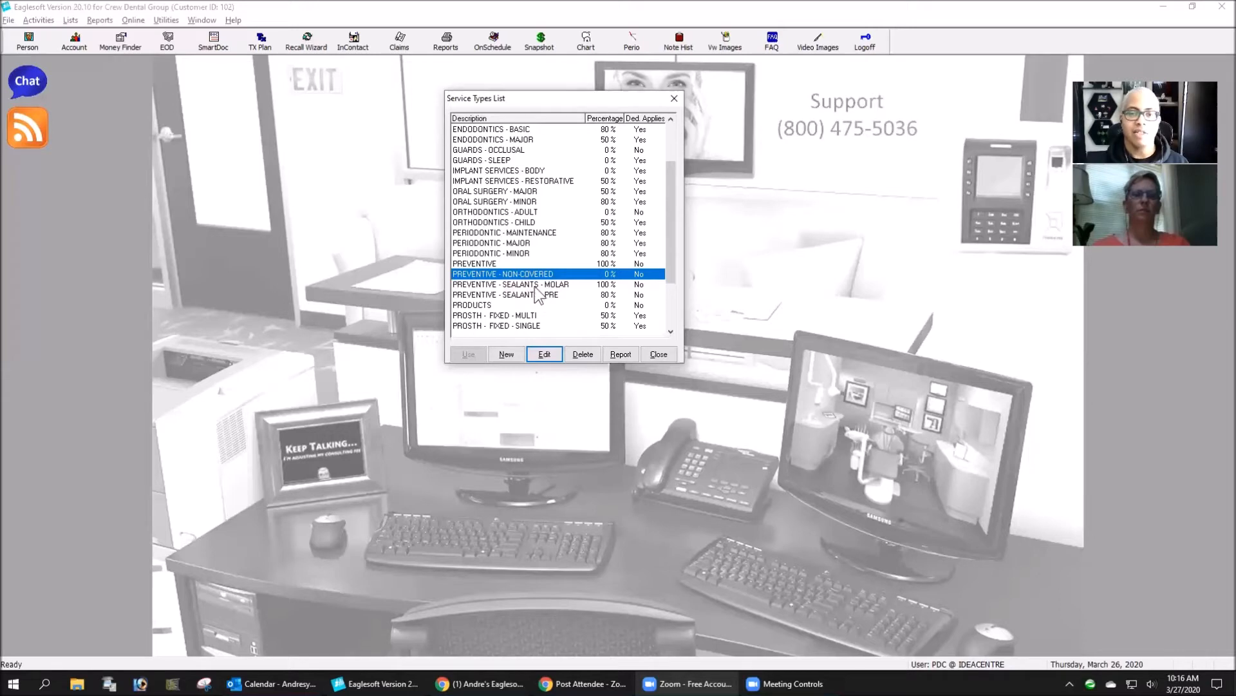
Compare the Preventive - Sealants Molar and Pre service types, cancel editing the Molar entry, and review the Products type.
left_click(535, 286)
left_click(558, 295)
left_click(559, 285)
left_click(556, 295)
double_click(558, 289)
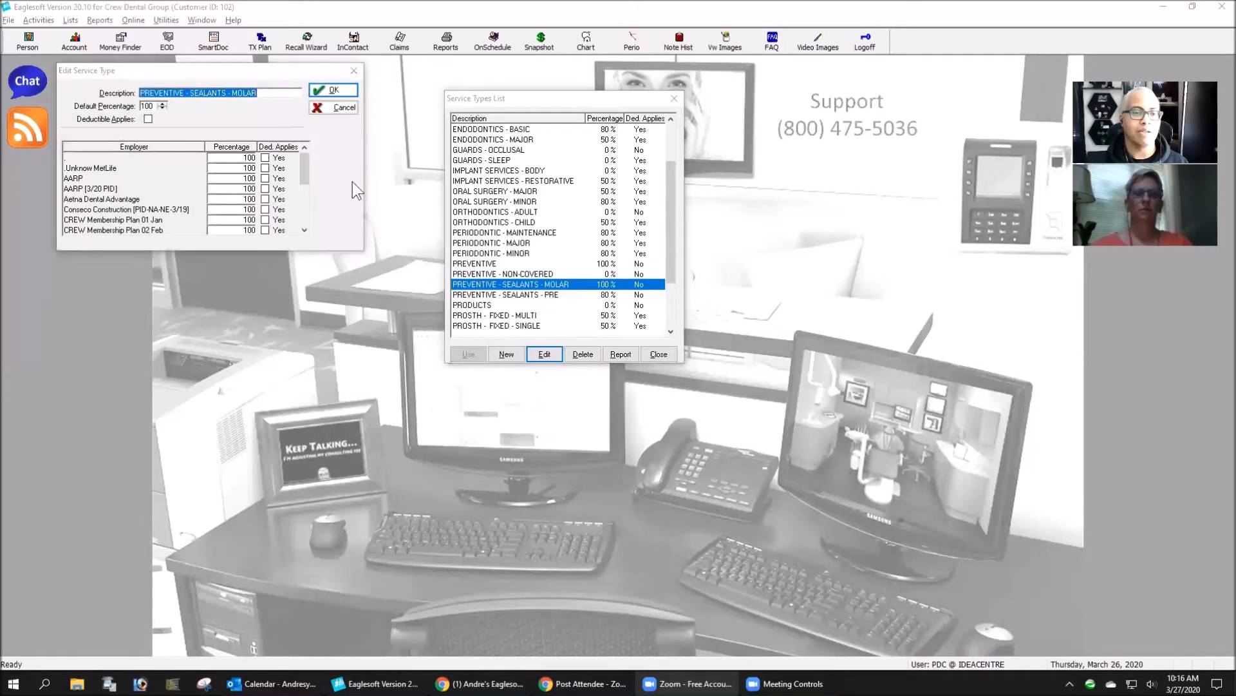
left_click(333, 107)
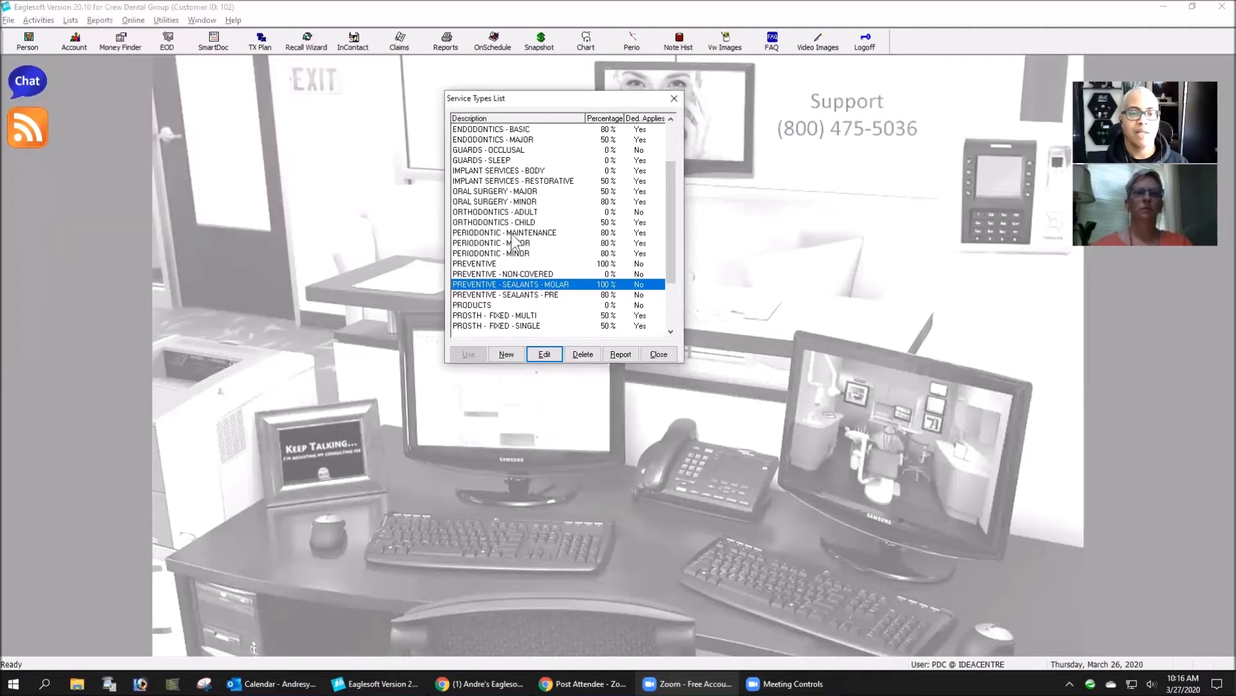
left_click(525, 306)
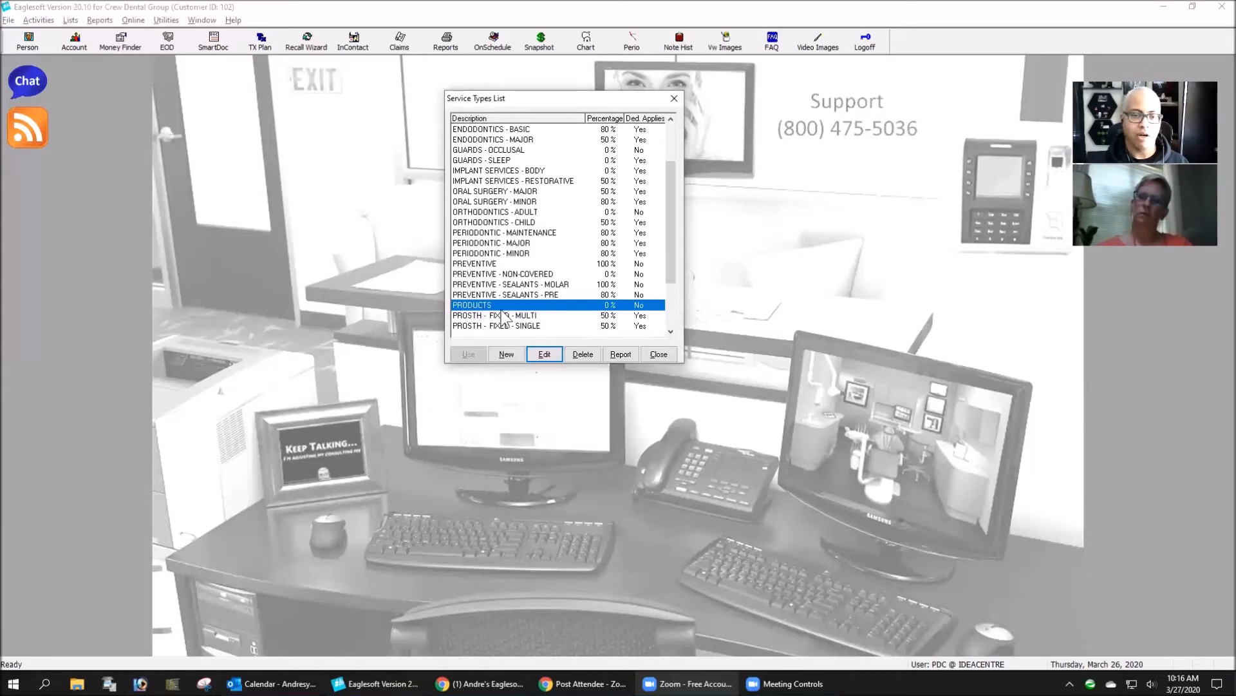
Review the Prosth - Fixed Multi, Single and Single Post service types and the Prosth - Maxillofacial type.
scroll(617, 320, "down", 1)
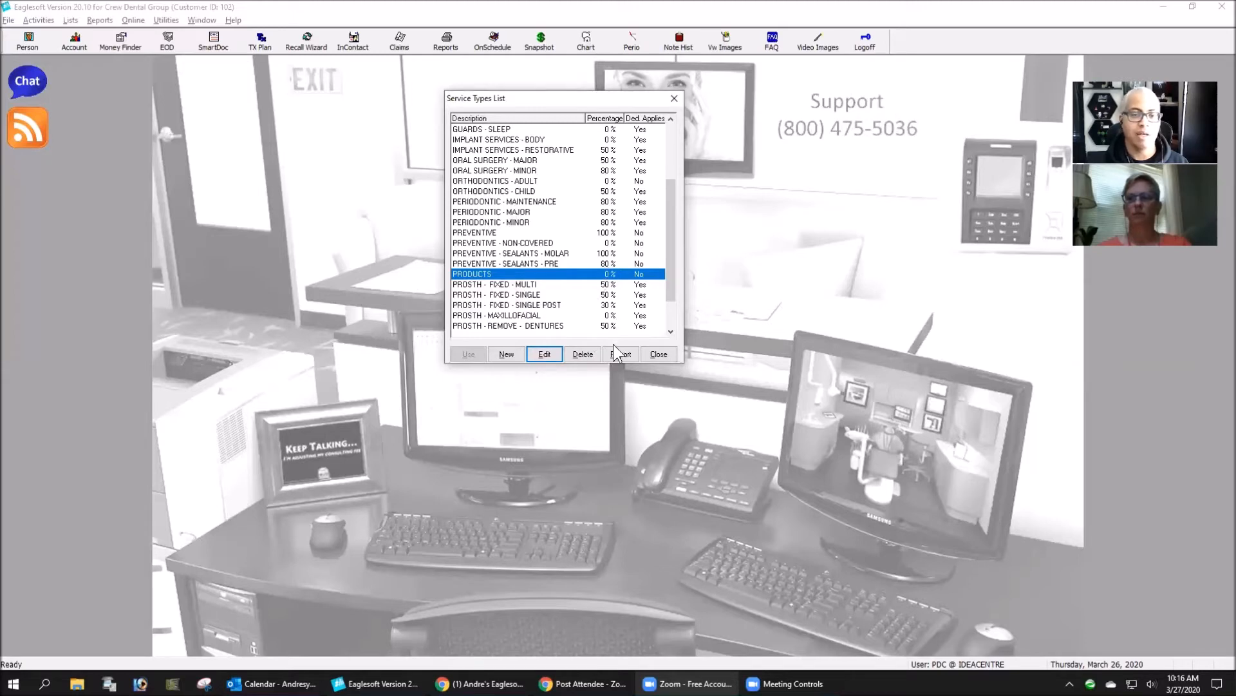
left_click(506, 285)
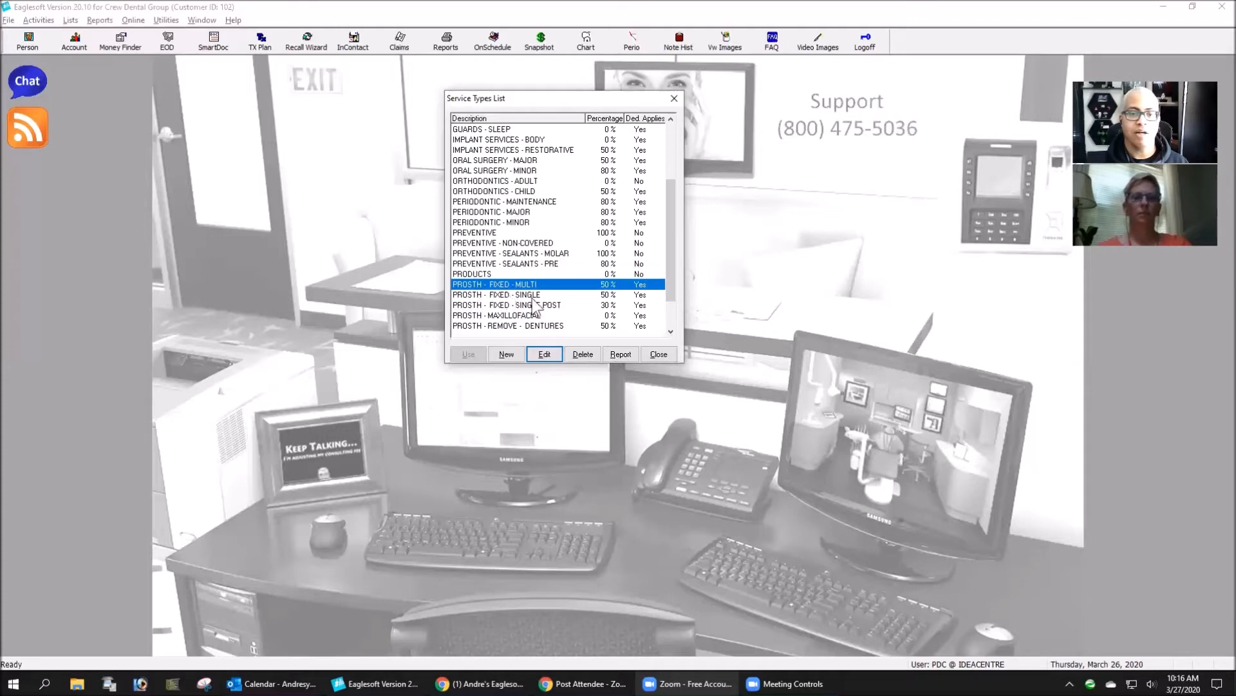
left_click(509, 295)
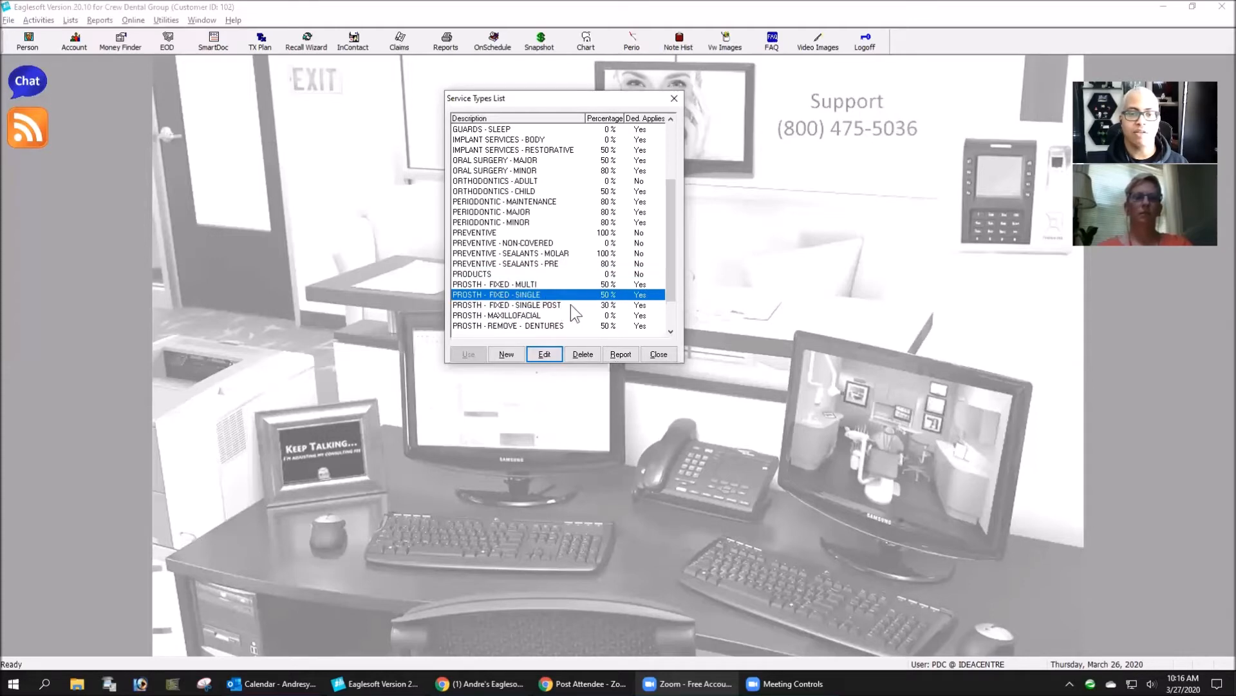
left_click(559, 306)
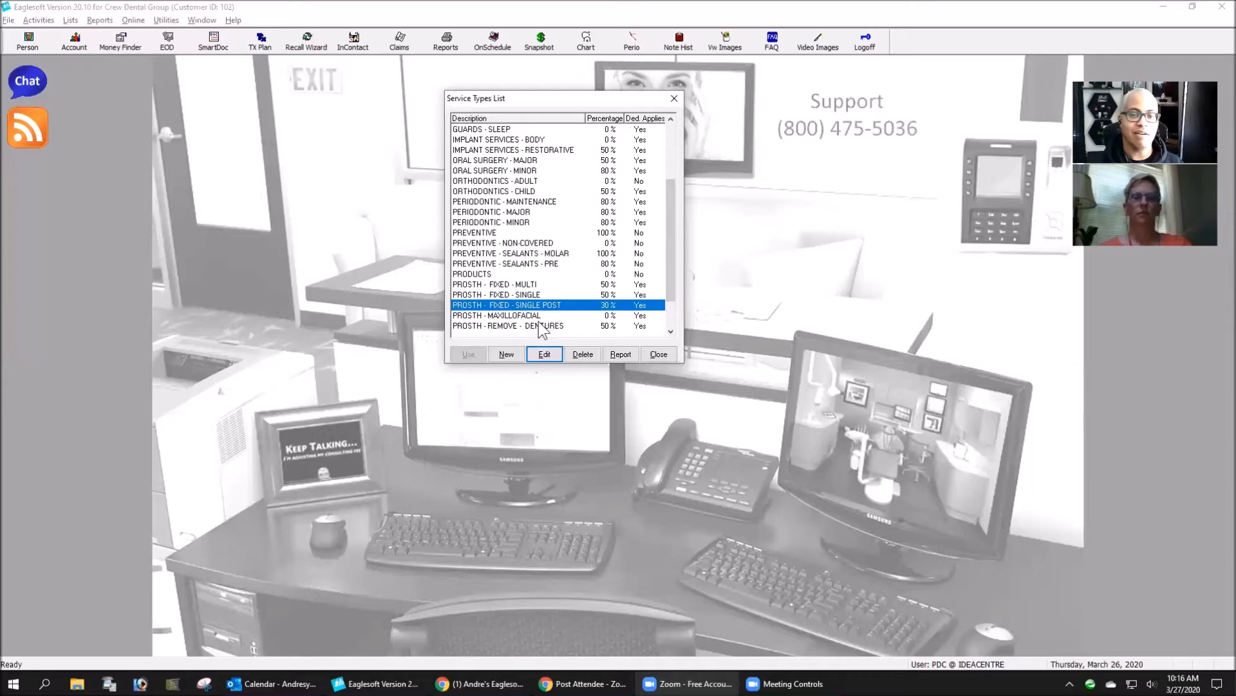
left_click(535, 316)
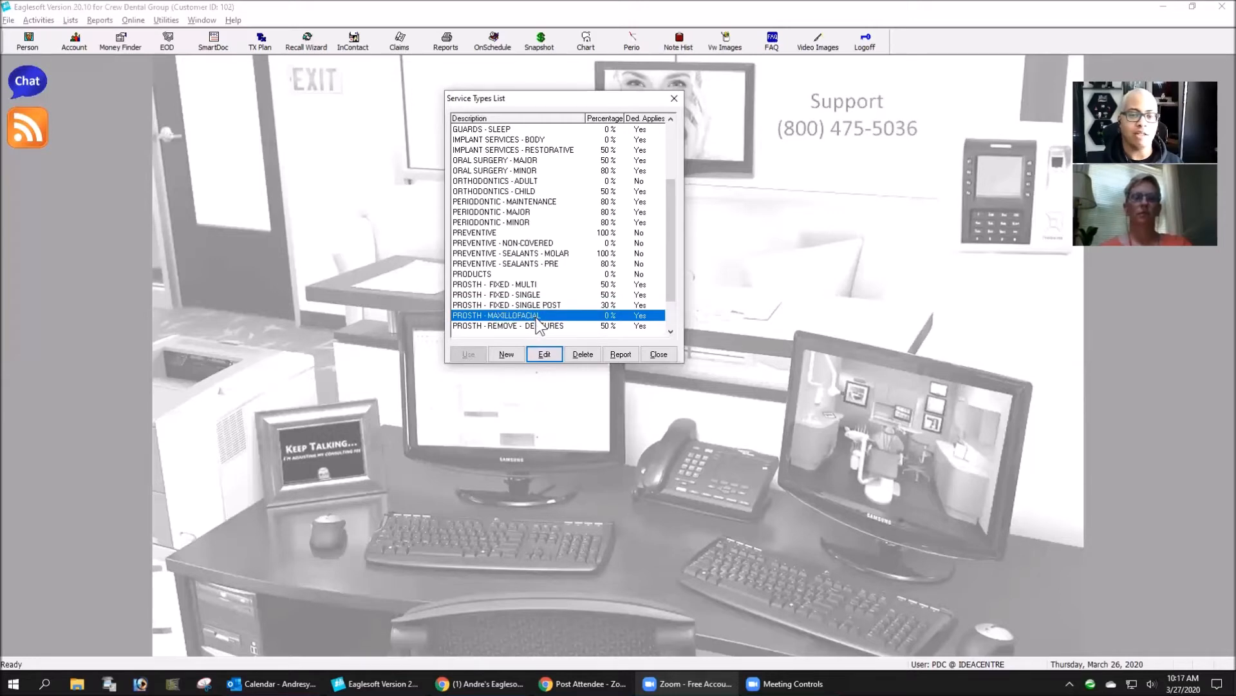
Compare the Prosth - Remove - Dentures service type with Prosth - Repair/Adjustments.
scroll(595, 315, "down", 1)
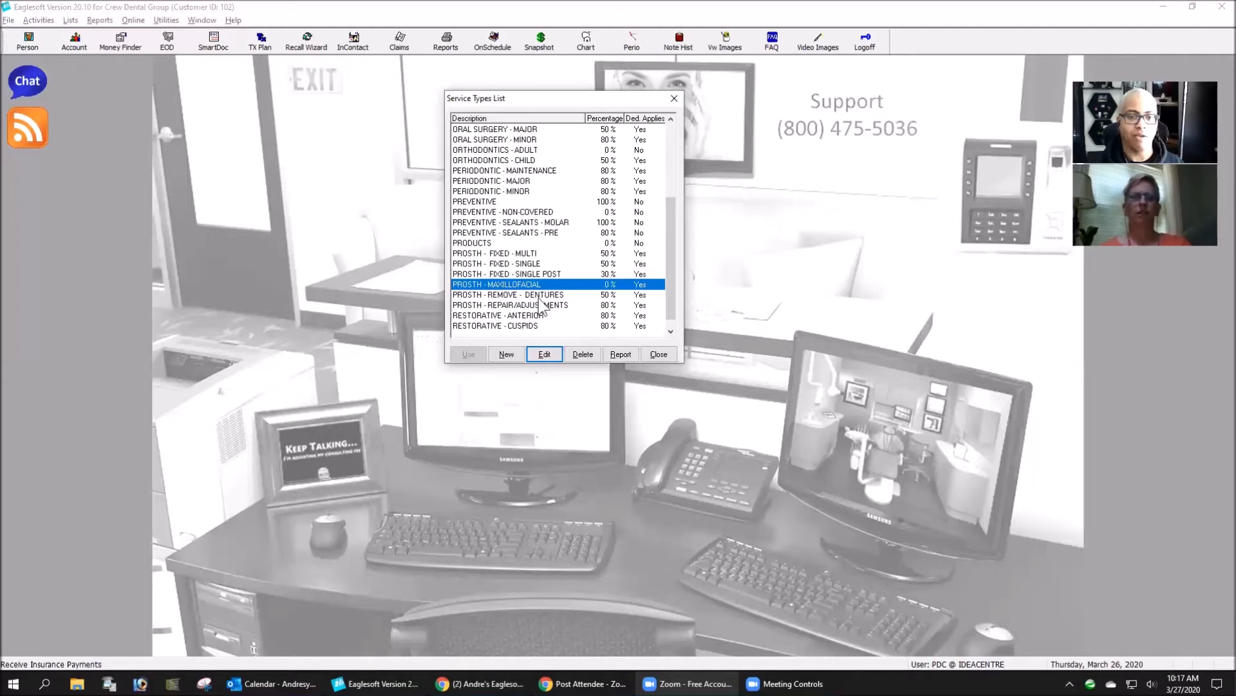
left_click(484, 295)
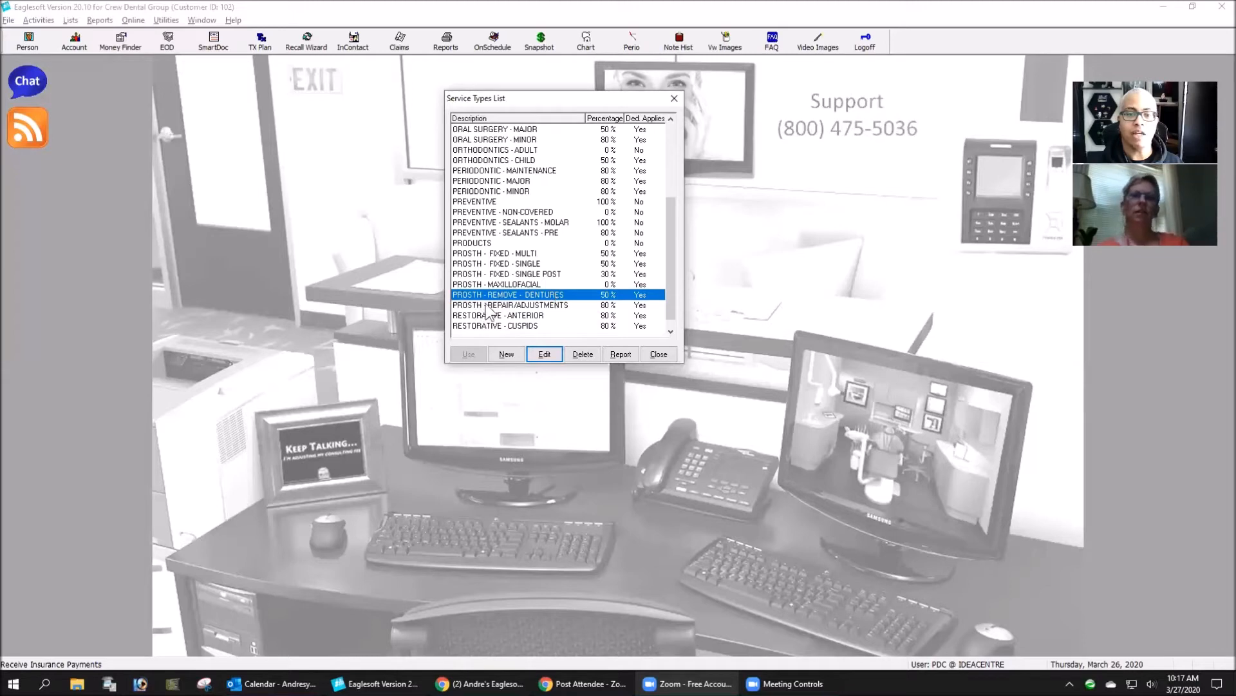
left_click(513, 305)
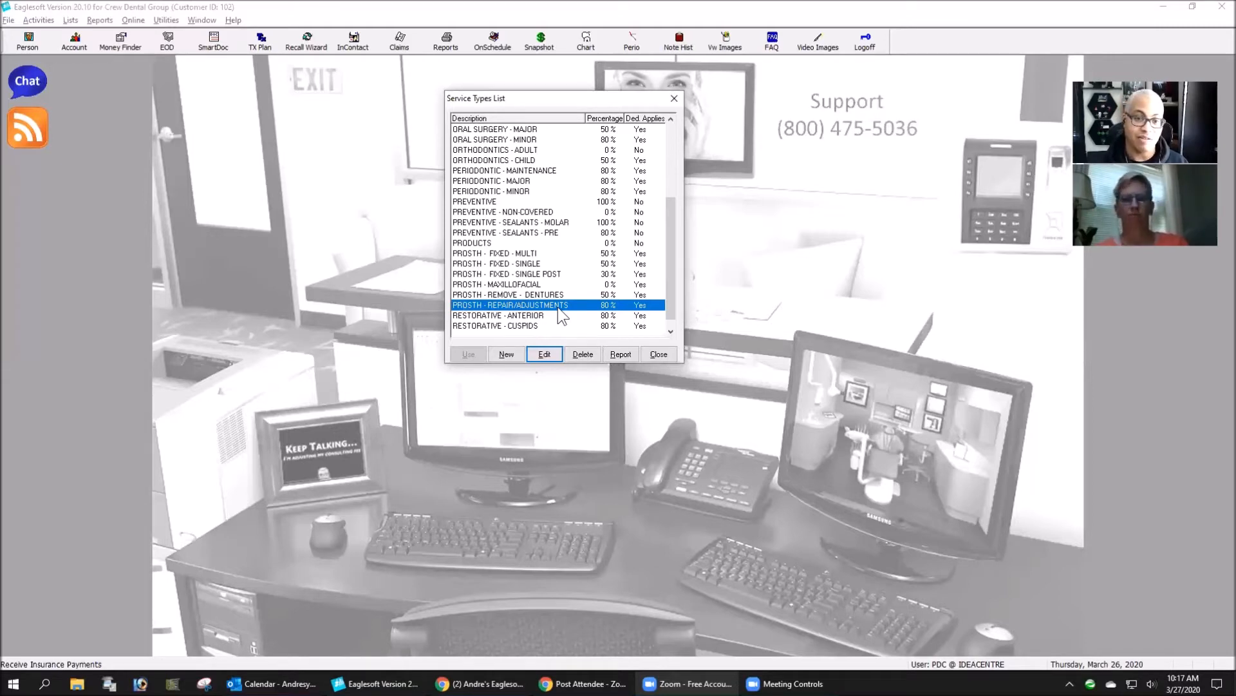
left_click(561, 294)
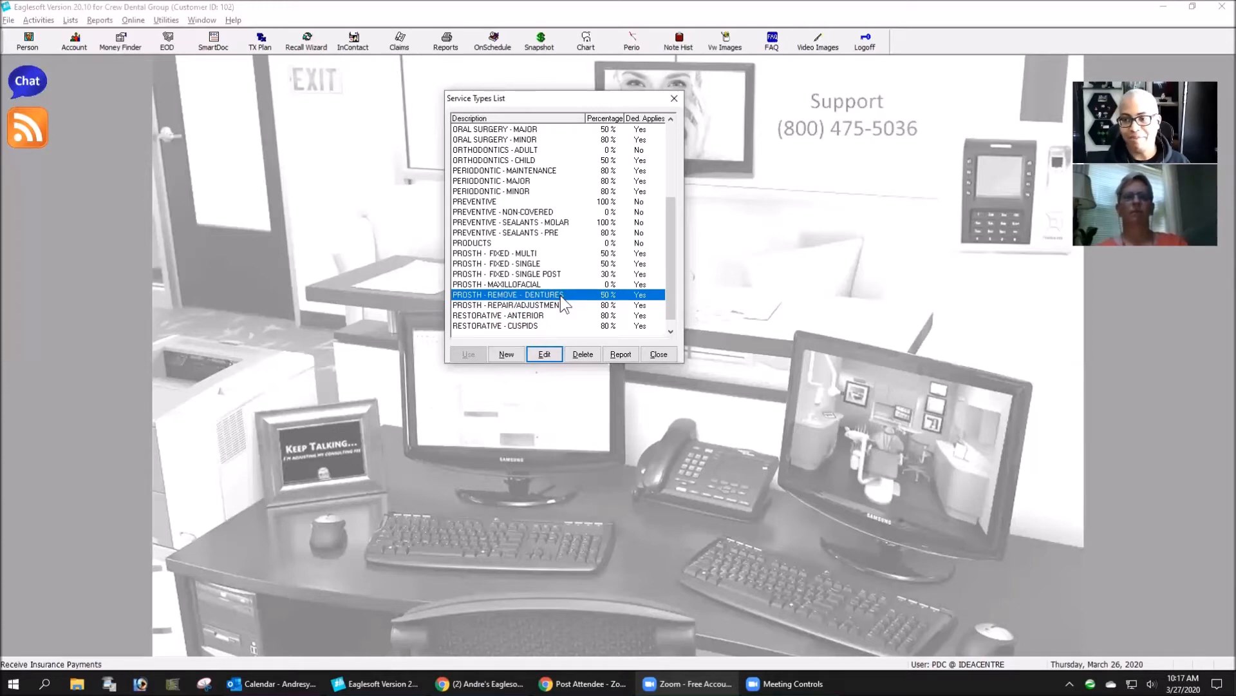
left_click(568, 305)
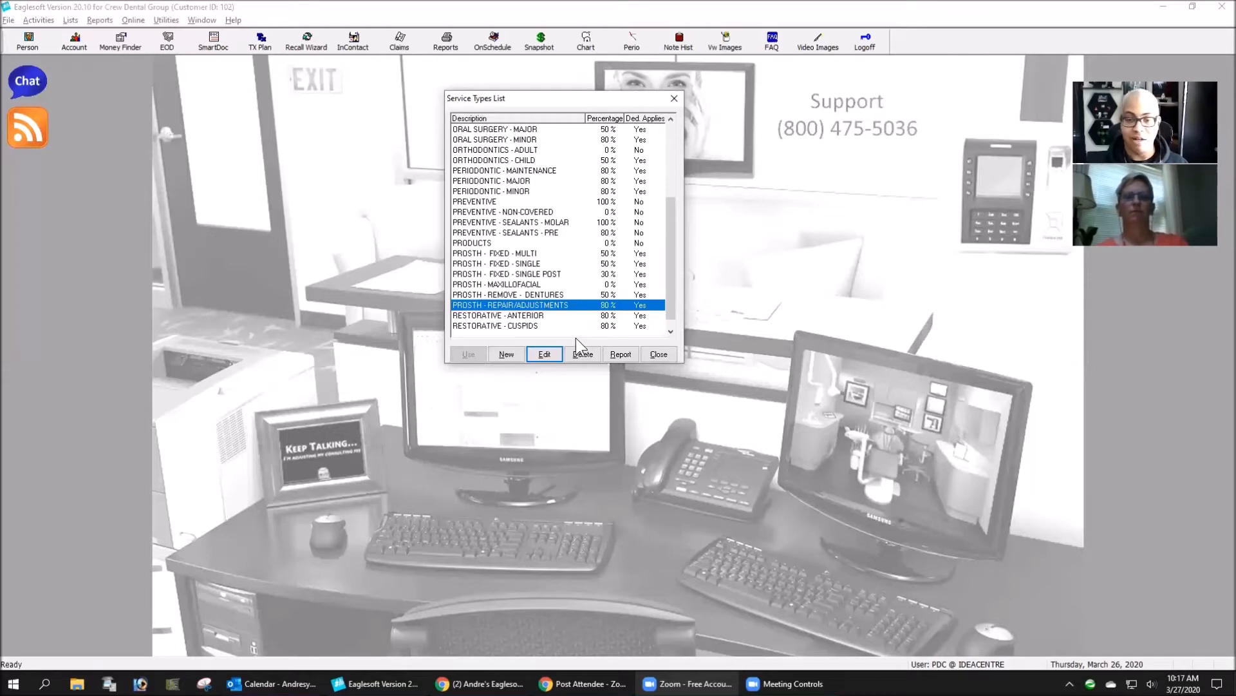
Review the Restorative Anterior, Cuspids and Post Resin service types, skim the whole list again, and close it.
scroll(634, 325, "down", 1)
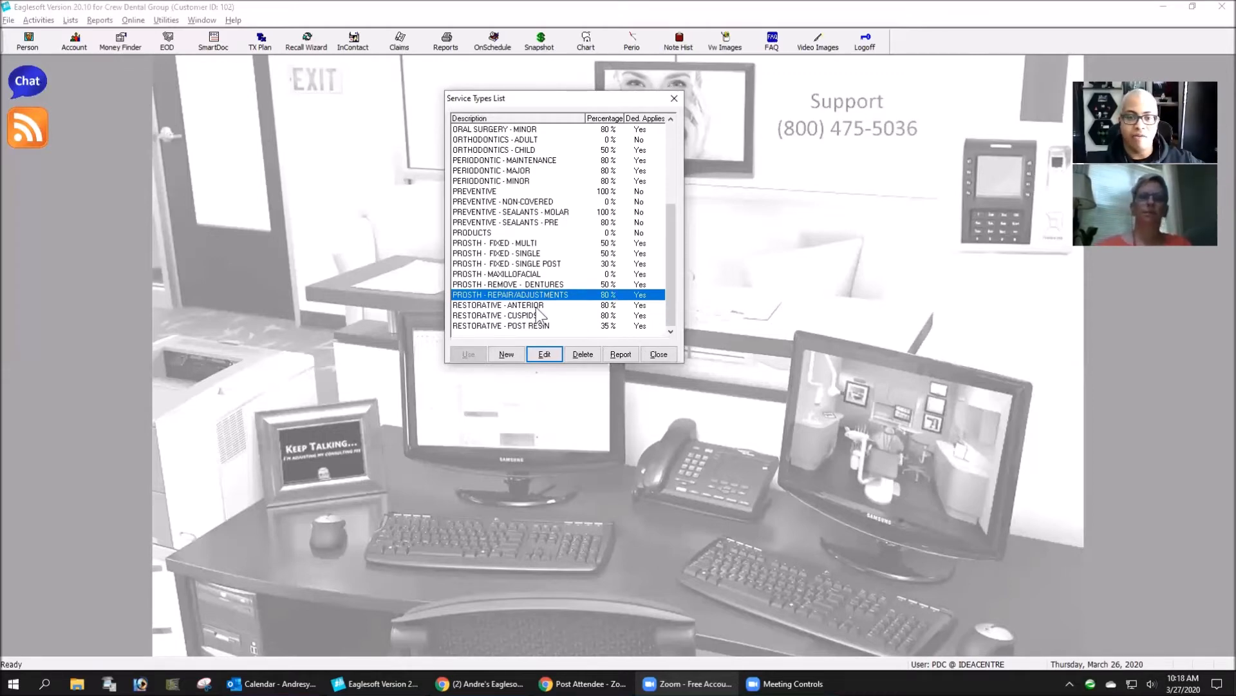
left_click(487, 305)
left_click(519, 316)
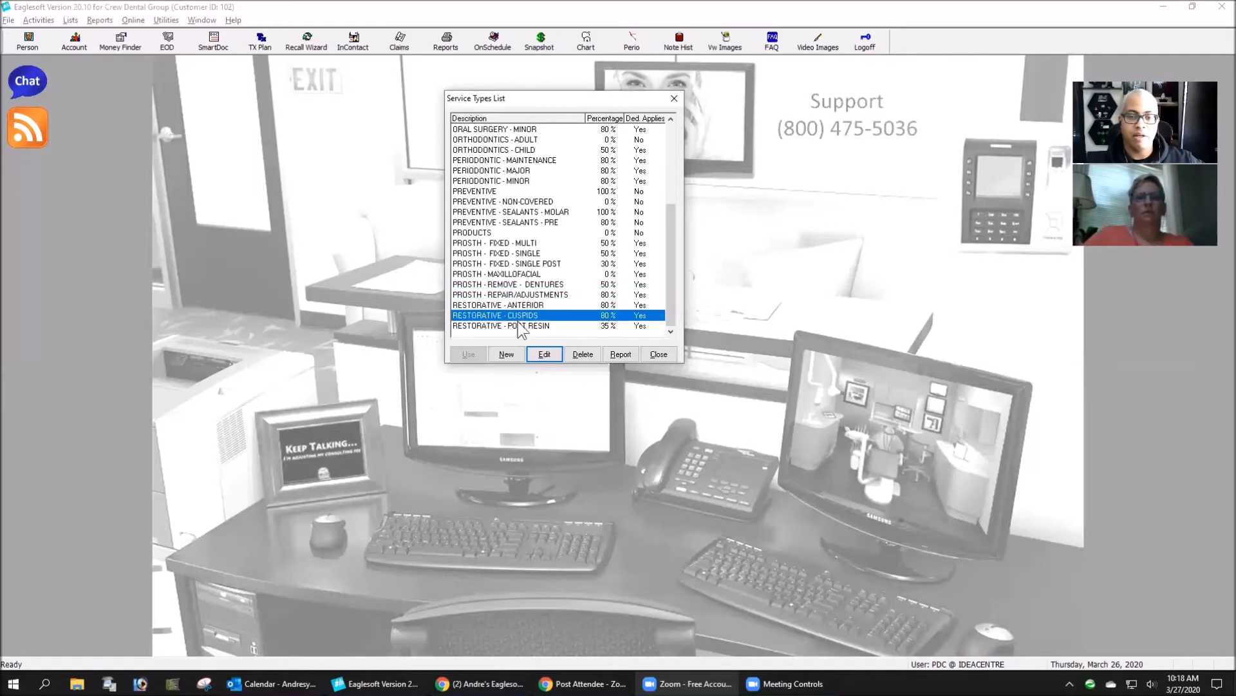
left_click(537, 327)
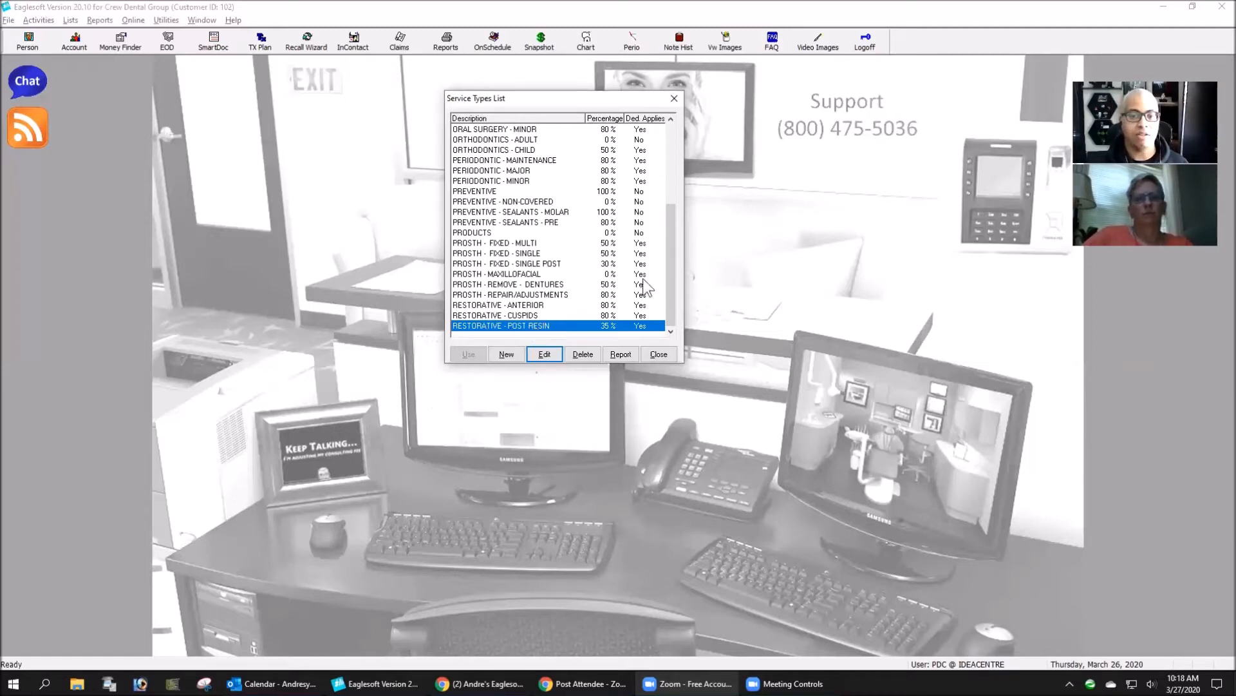
scroll(619, 282, "up", 5)
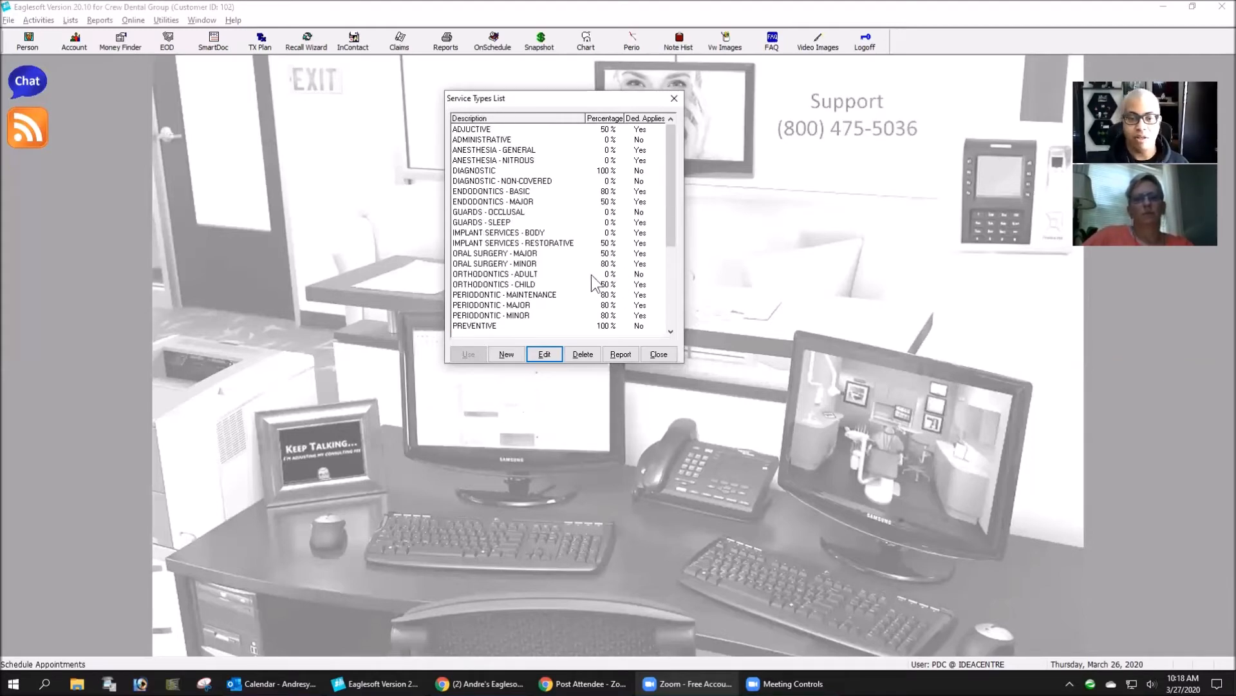
scroll(591, 275, "down", 4)
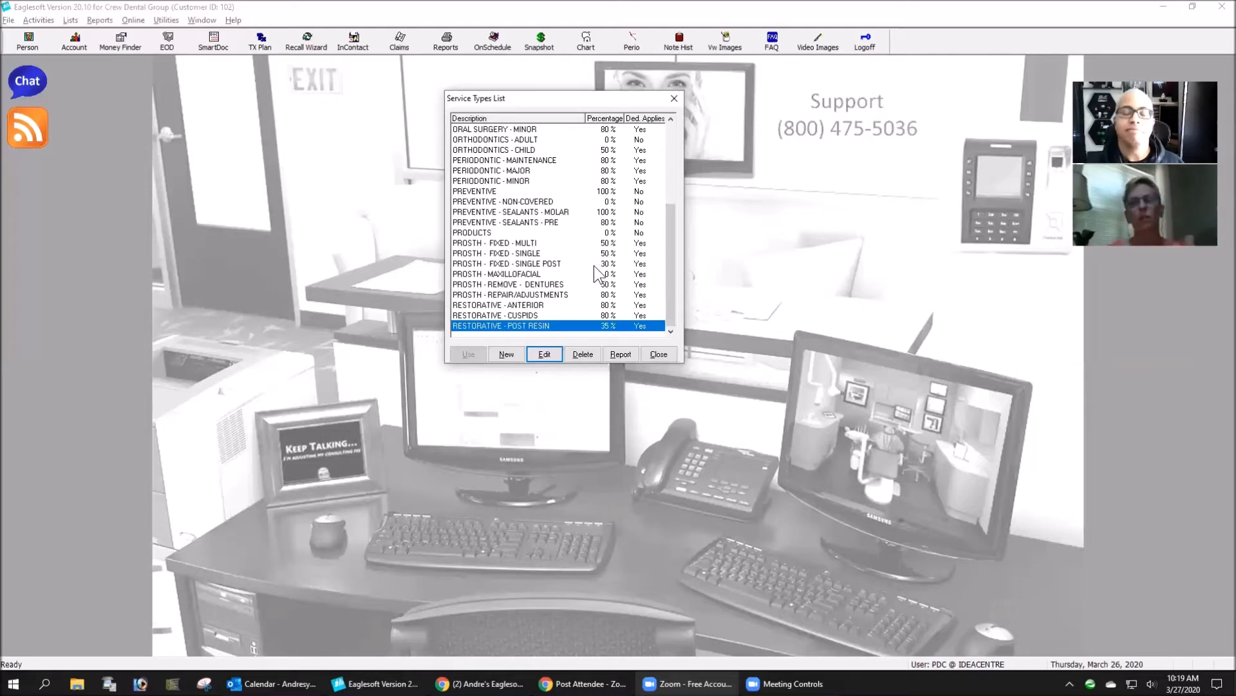
left_click(659, 355)
Open the unnamed MetLife employer from the Employers / Coverage List for editing and move its window clear of the list.
left_click(71, 20)
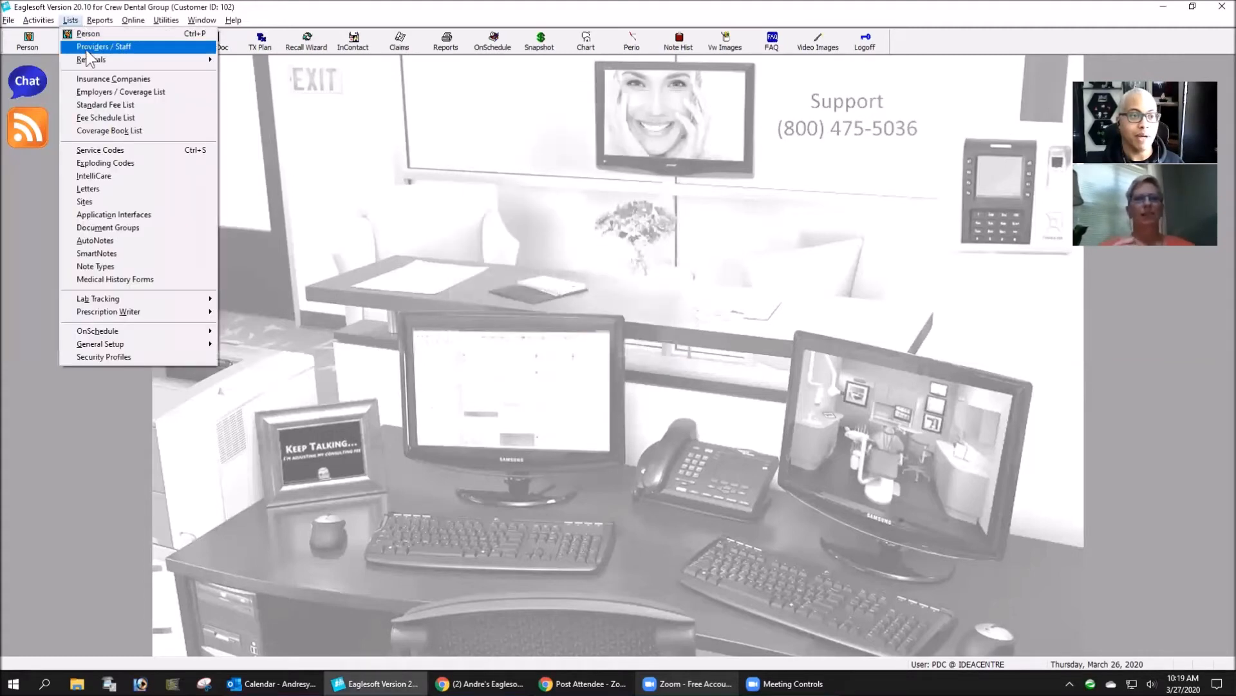
left_click(103, 91)
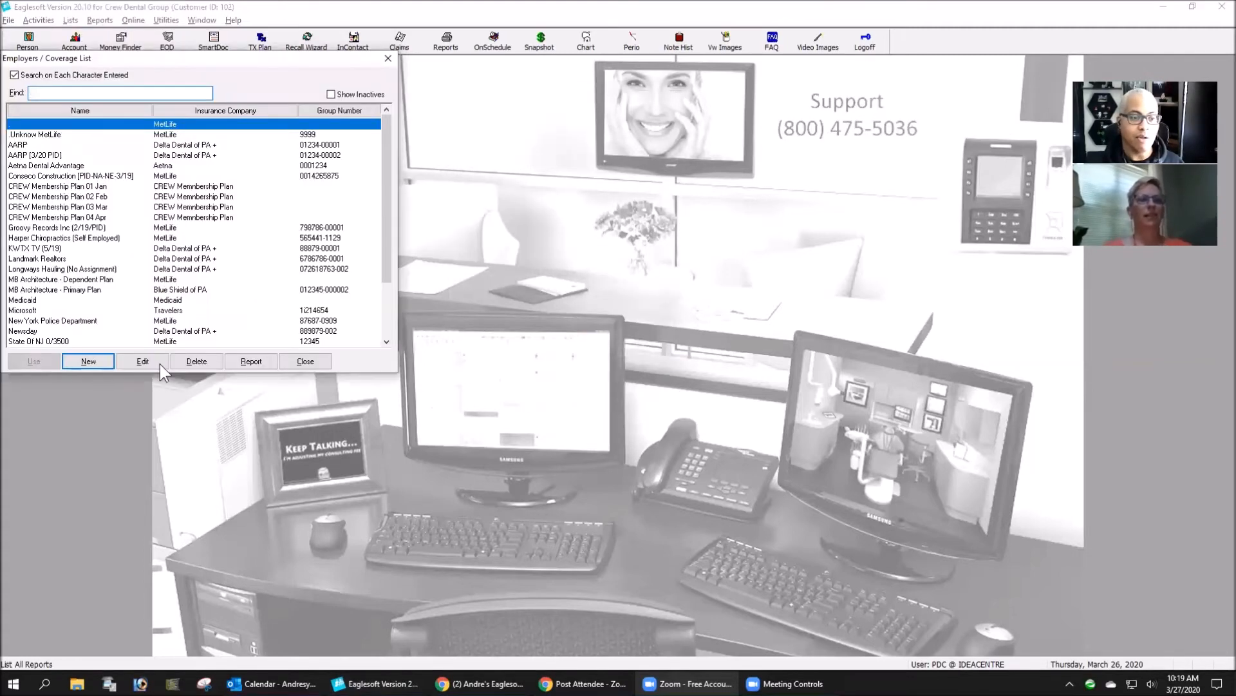
left_click(159, 362)
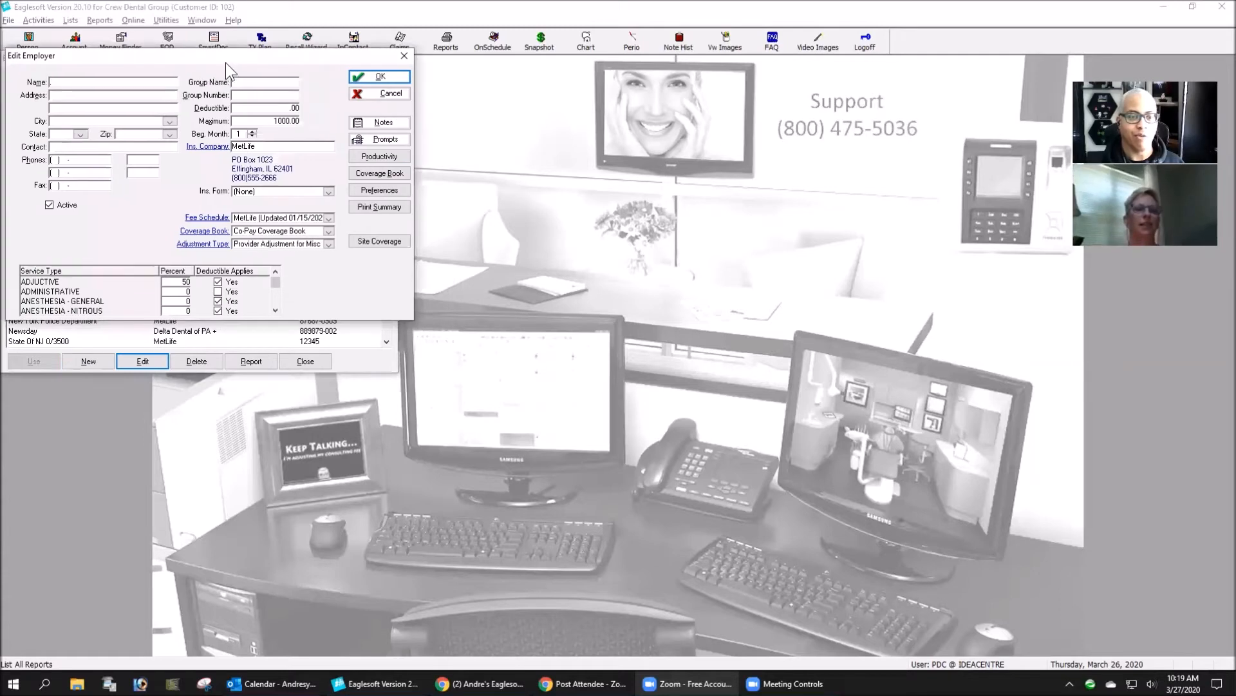
left_click_drag(225, 63, 651, 189)
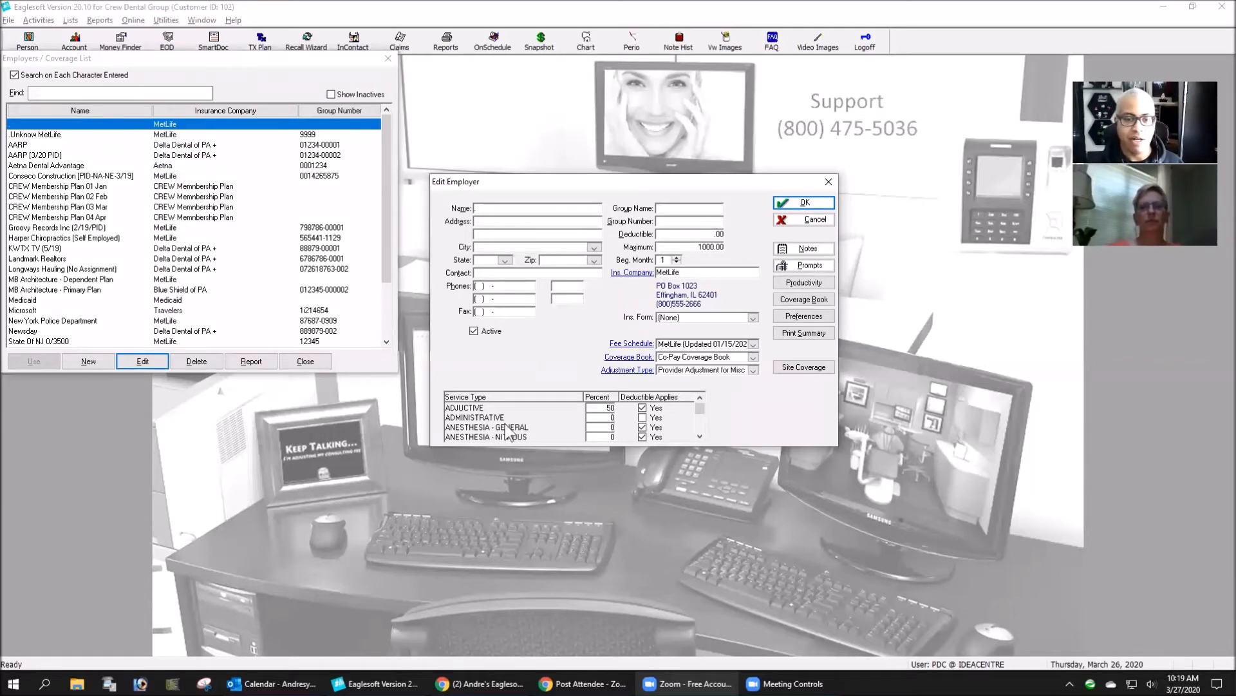
Review the employer's service type percentages and deductible settings through Restorative - Post Resin, accept the record, and close the employer list.
scroll(609, 436, "down", 5)
scroll(609, 437, "down", 4)
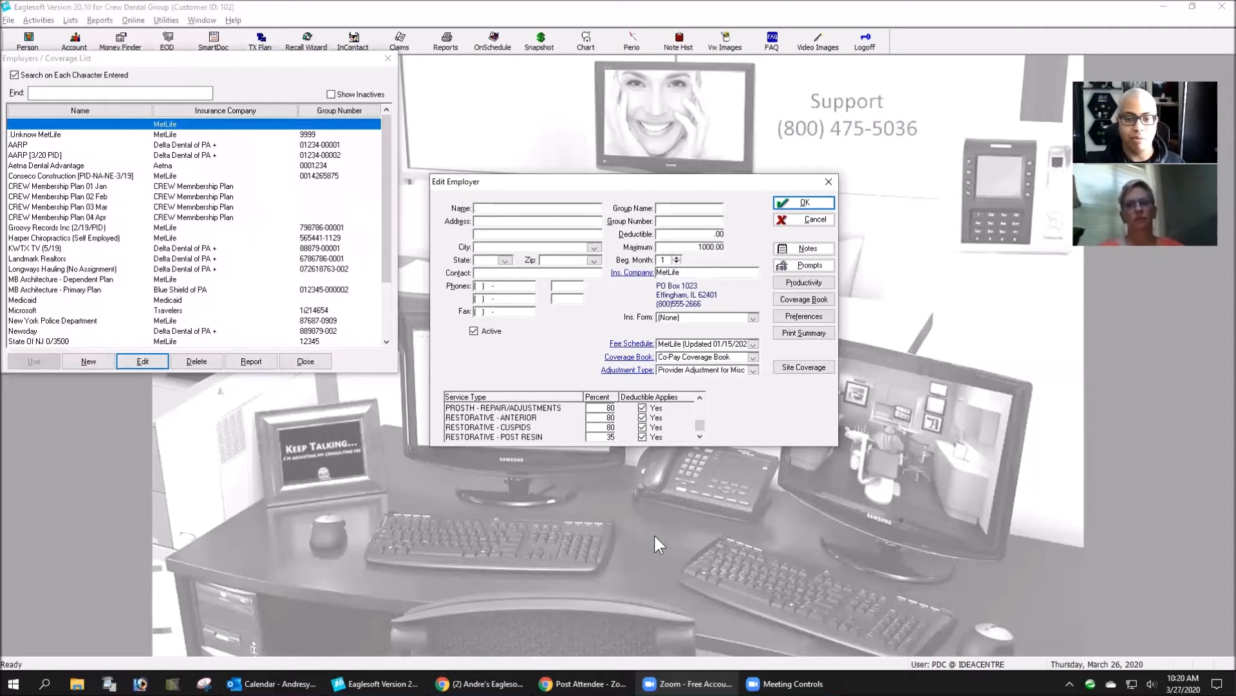
left_click(809, 200)
left_click(388, 59)
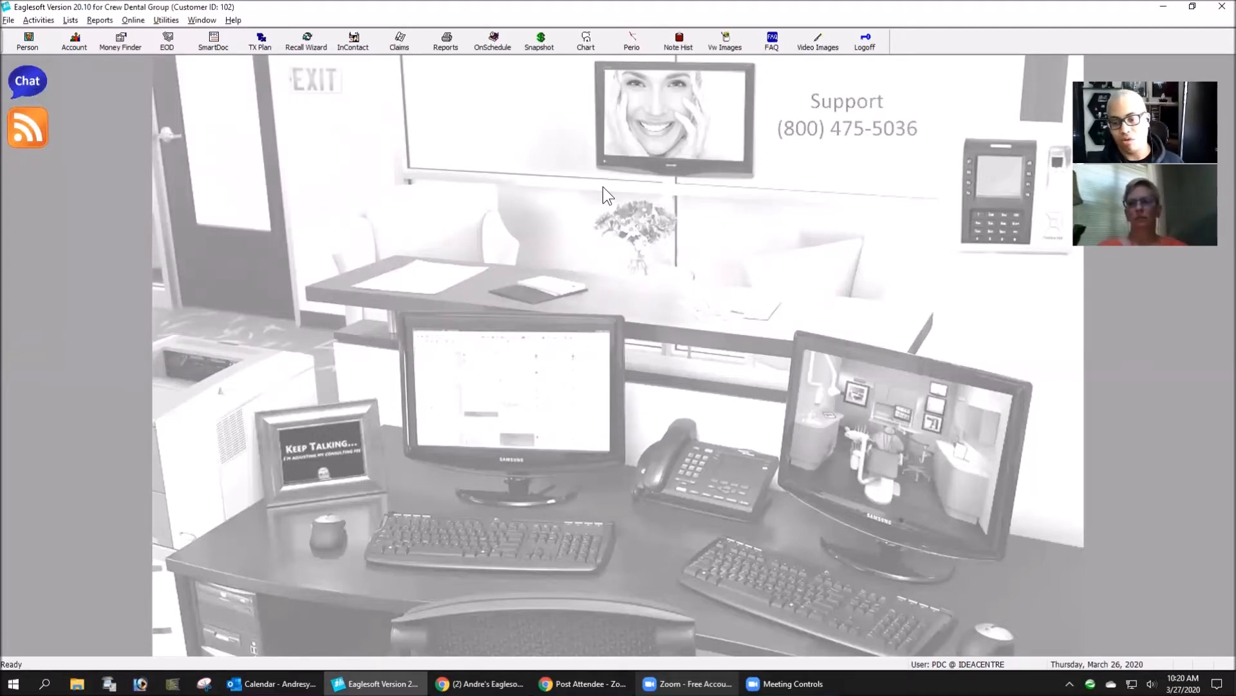
Open the list of service codes and sort it by Service Type.
left_click(77, 21)
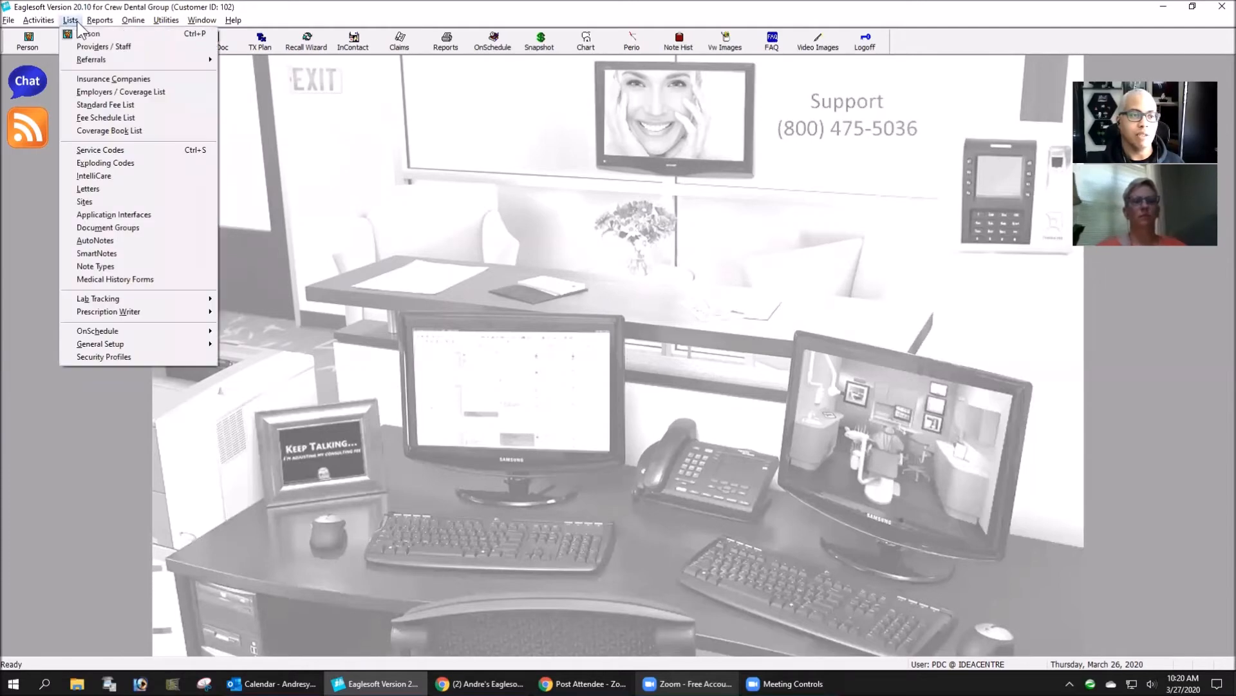
left_click(128, 151)
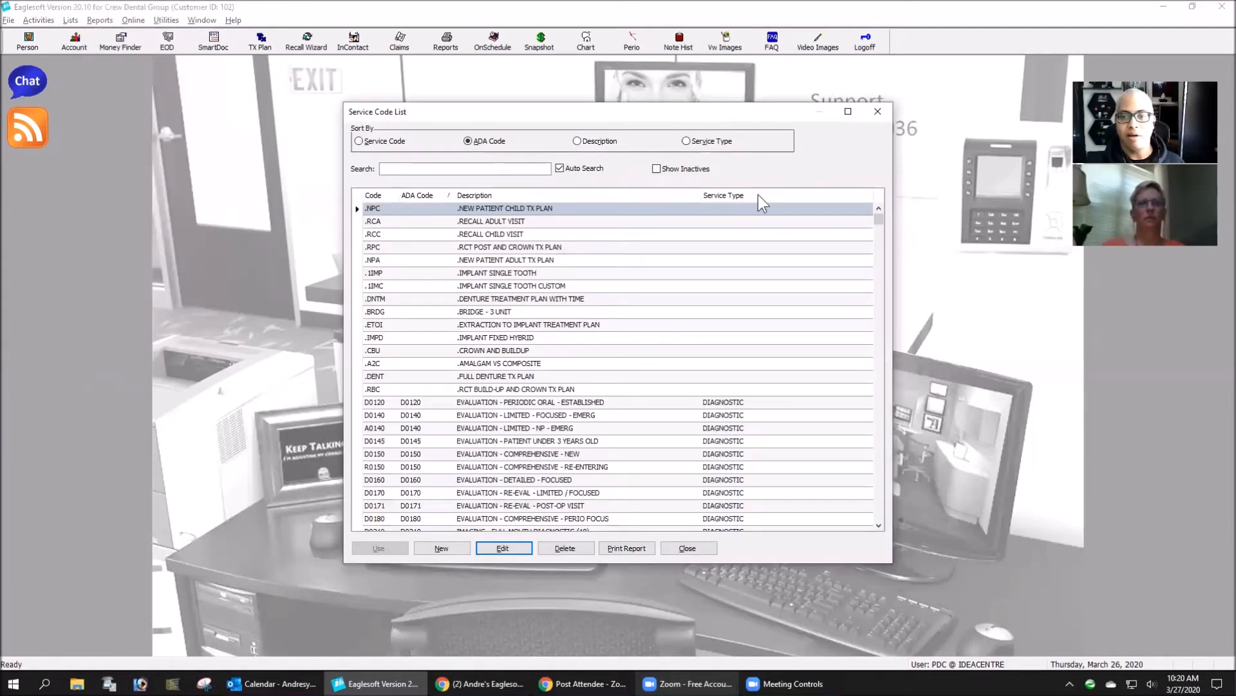
left_click_drag(760, 111, 775, 63)
left_click(718, 94)
Examine which service codes are assigned to the Adjuctive, Administrative and Diagnostic service types.
scroll(760, 302, "down", 1)
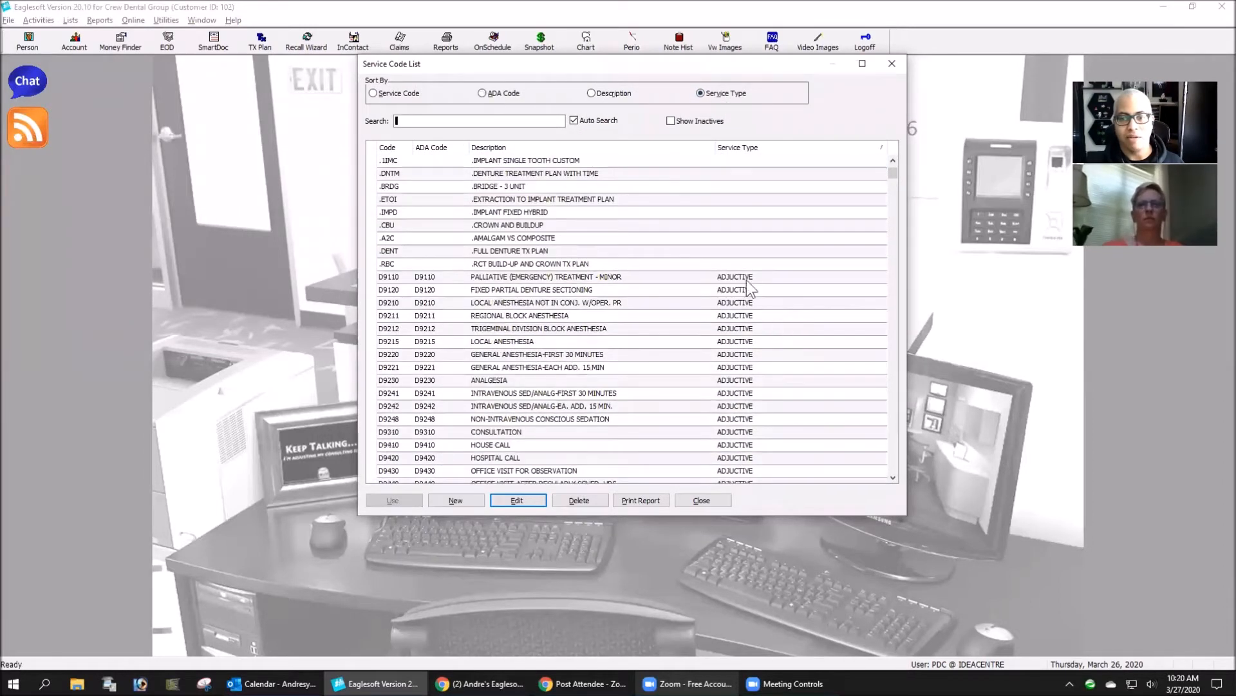
left_click(752, 274)
scroll(766, 286, "down", 2)
scroll(772, 294, "down", 10)
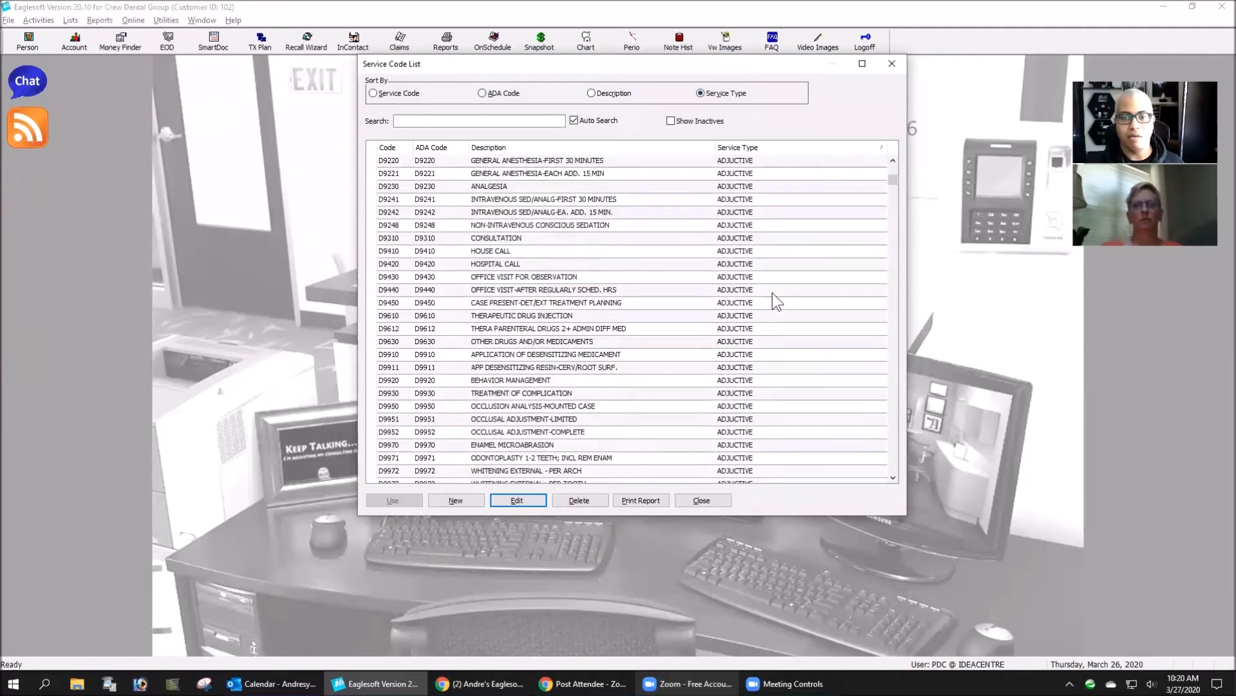
scroll(772, 292, "down", 4)
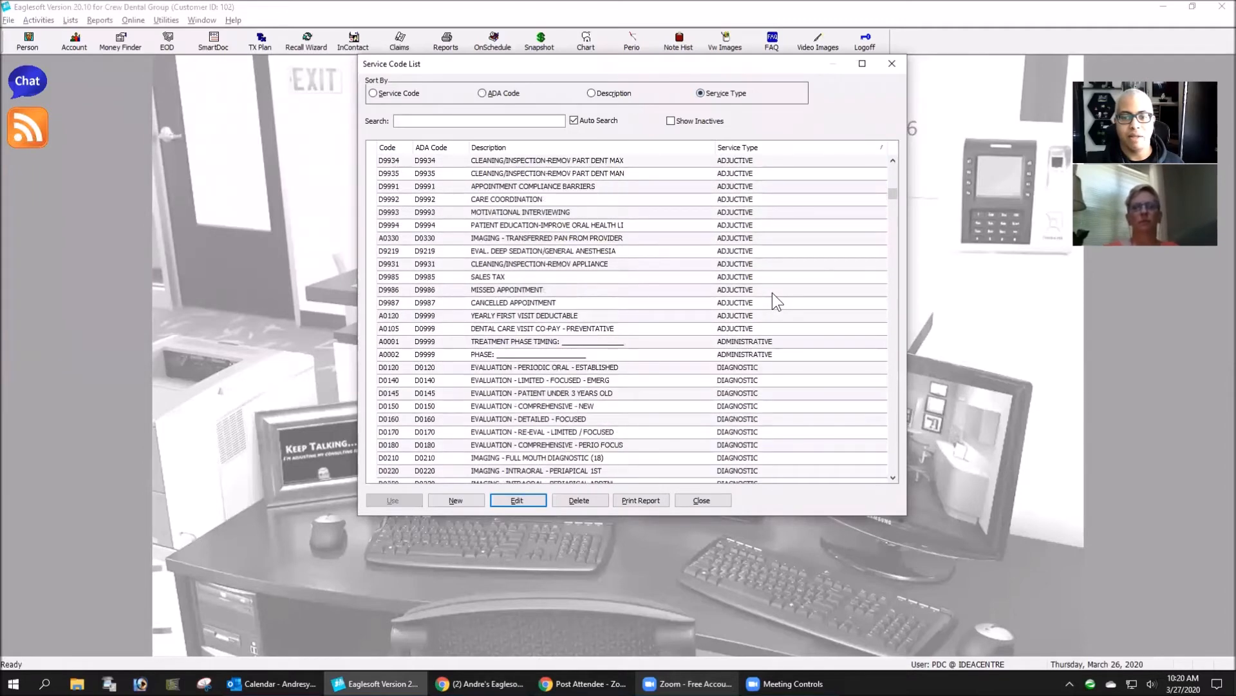
left_click(775, 343)
scroll(775, 351, "down", 1)
scroll(781, 358, "down", 1)
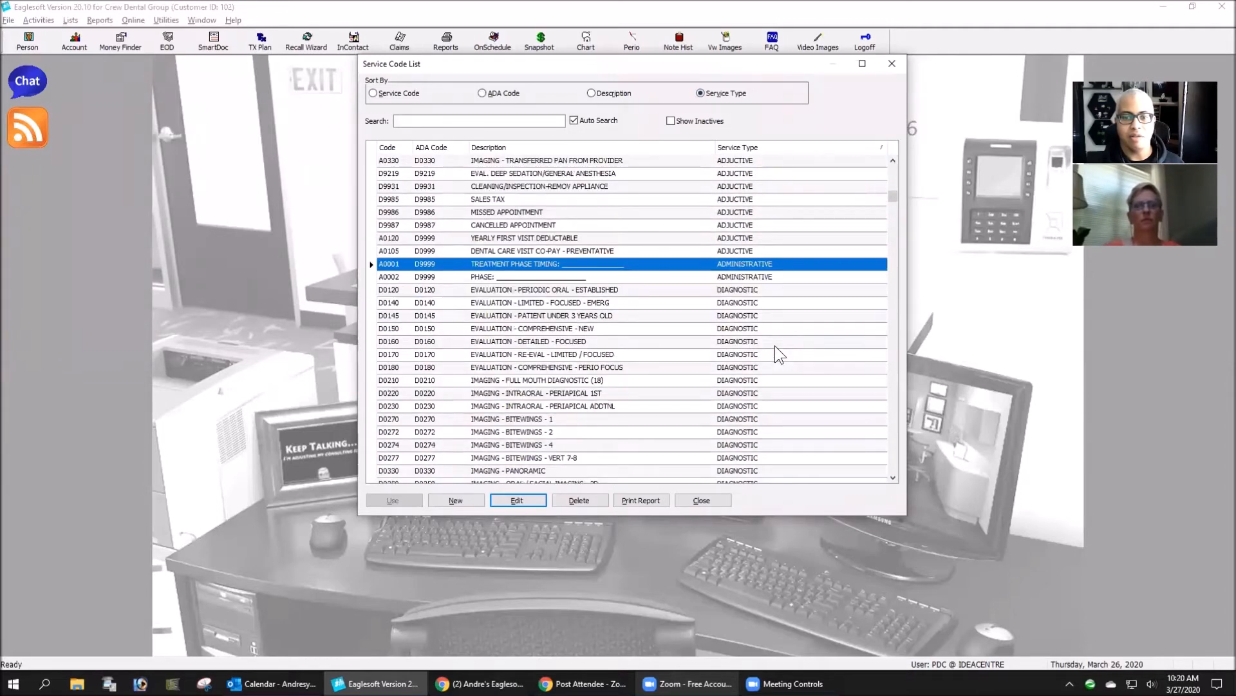
left_click(764, 291)
scroll(768, 298, "down", 4)
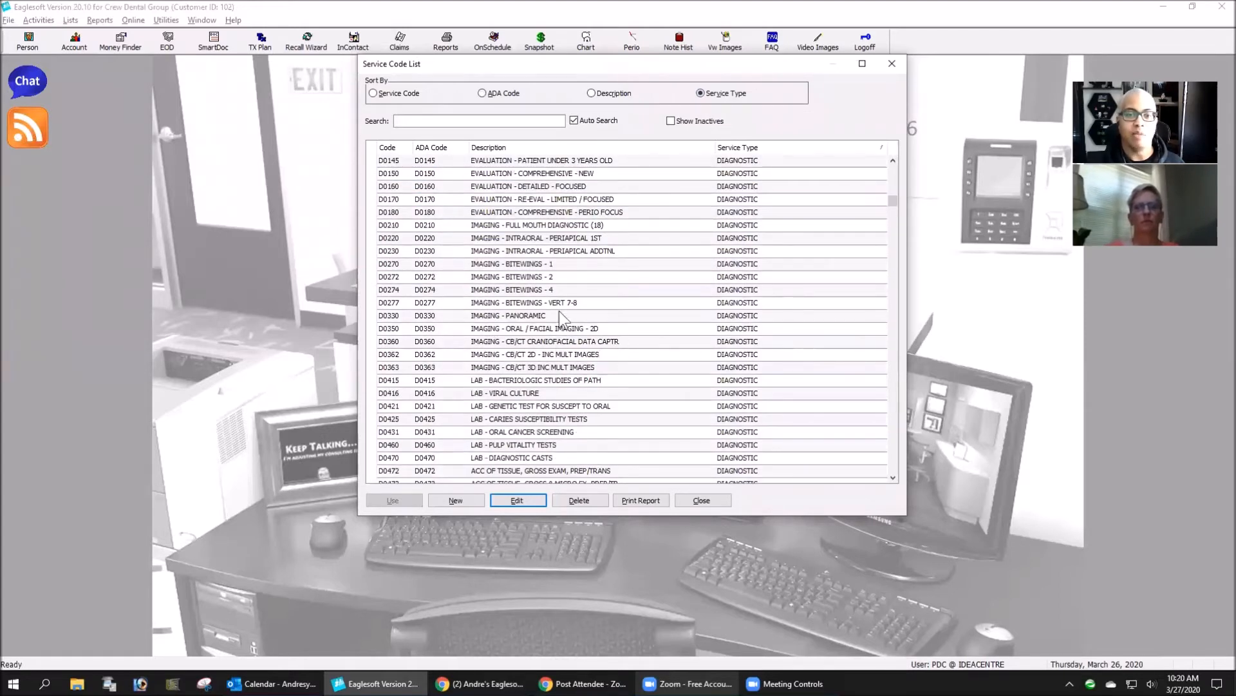
Review the imaging codes under the Diagnostic service type, from full mouth diagnostic D0210 to the MRI maxillo capture.
left_click(537, 226)
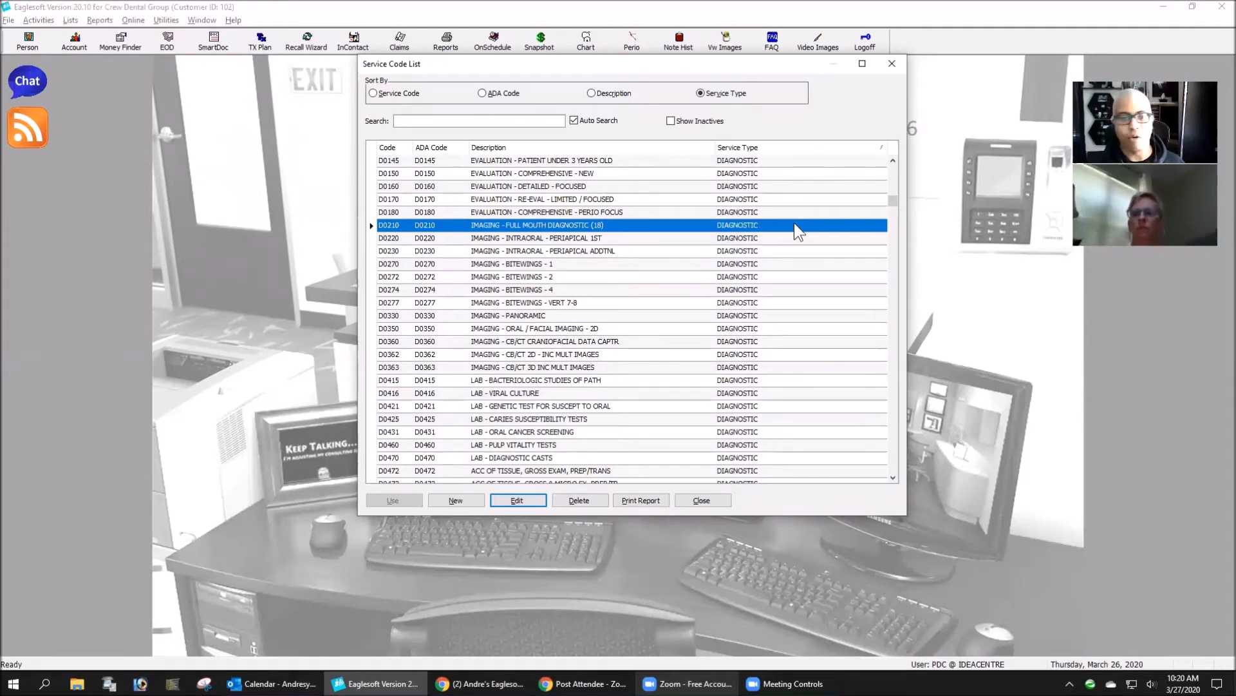
scroll(622, 223, "down", 2)
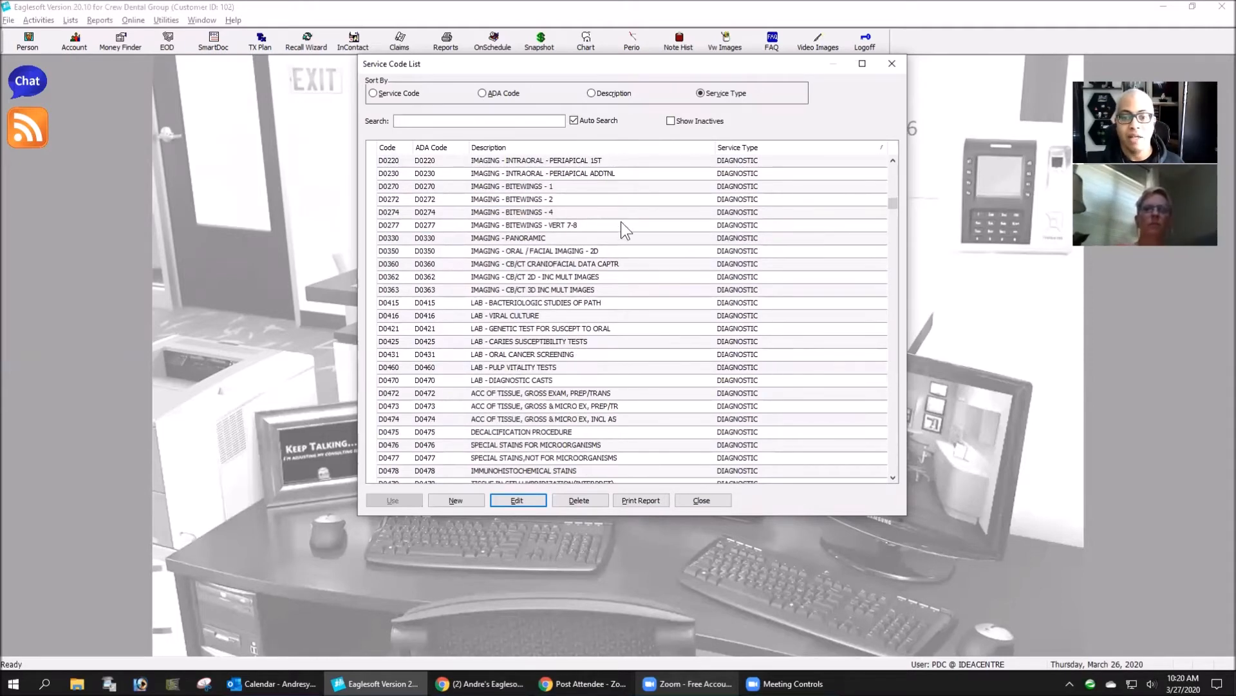
scroll(735, 262, "down", 9)
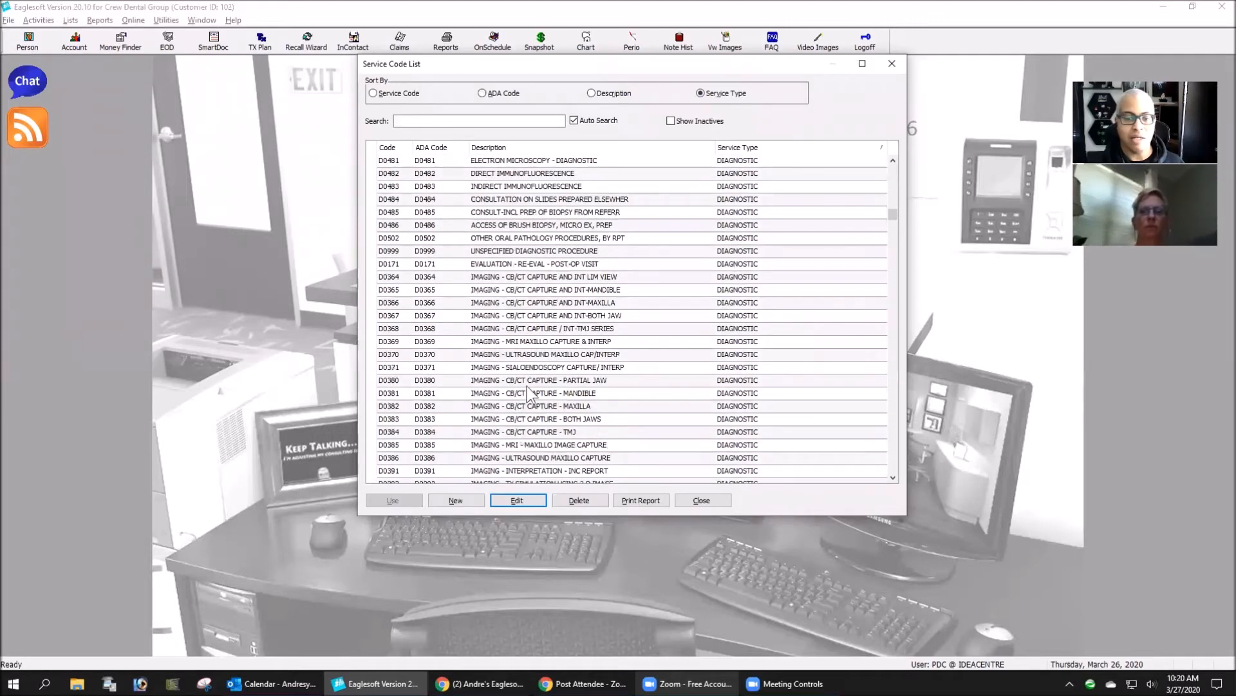
left_click(547, 341)
scroll(512, 255, "up", 10)
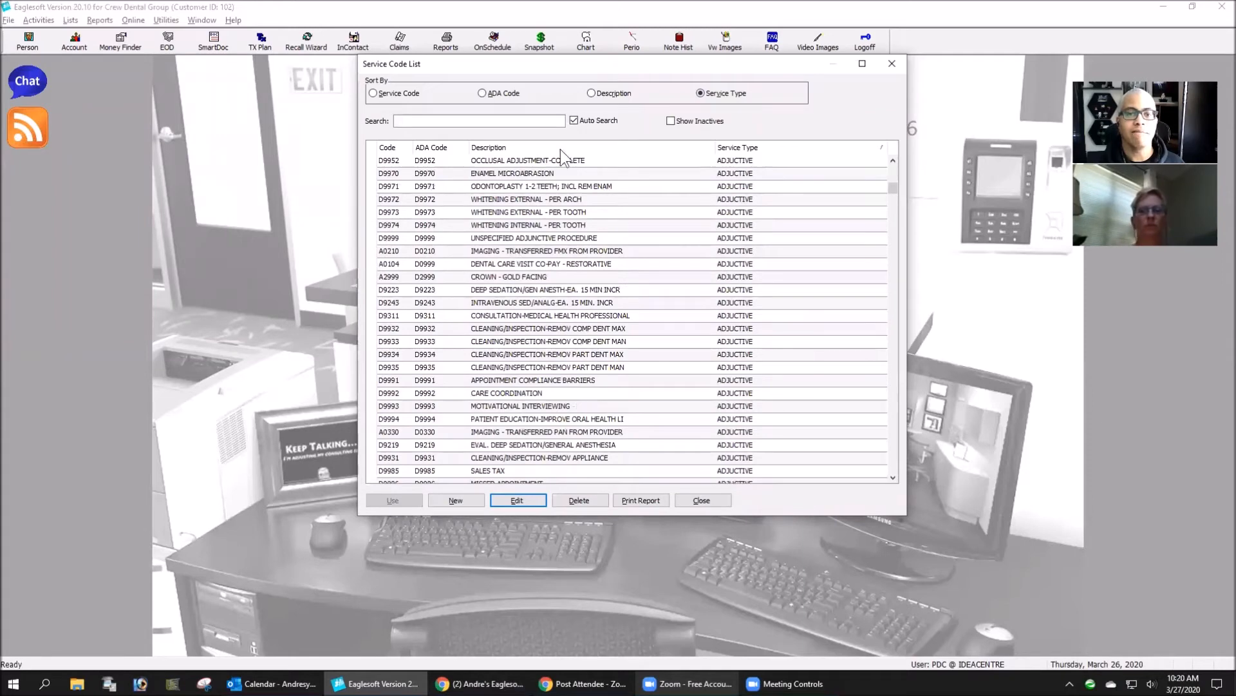
Sort the service codes by ADA Code and open D0210, Imaging - Full Mouth Diagnostic (18), for editing.
left_click(482, 93)
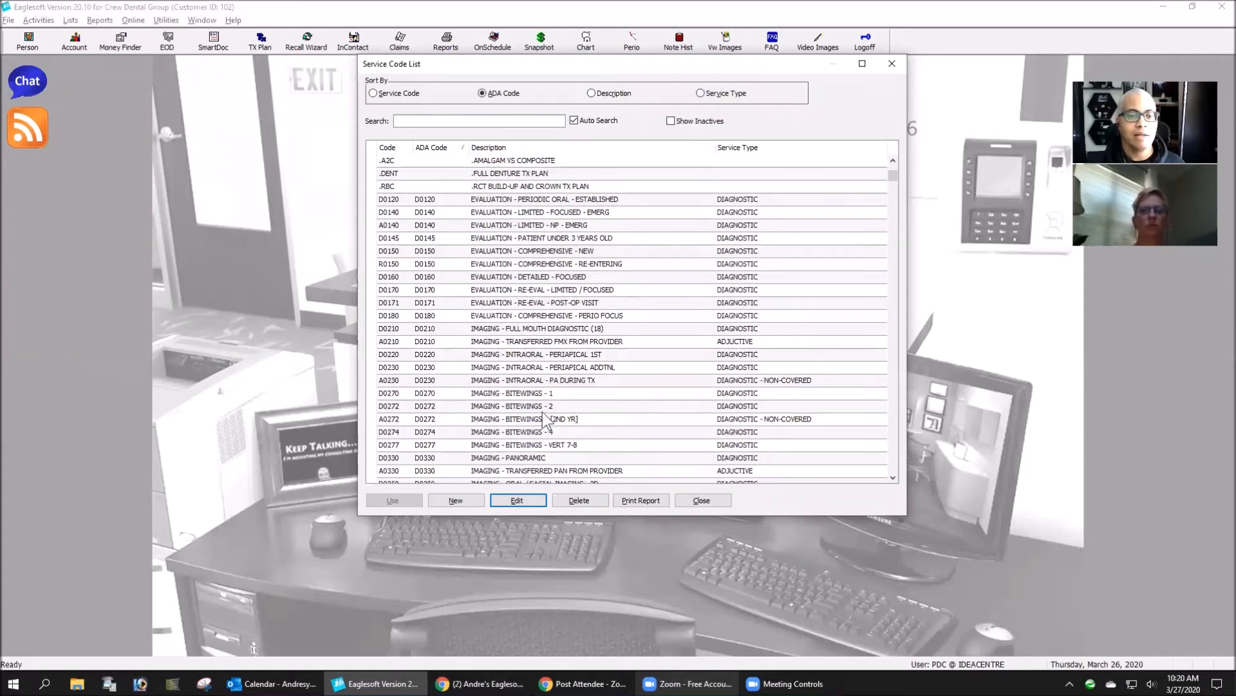
left_click(520, 342)
left_click(532, 500)
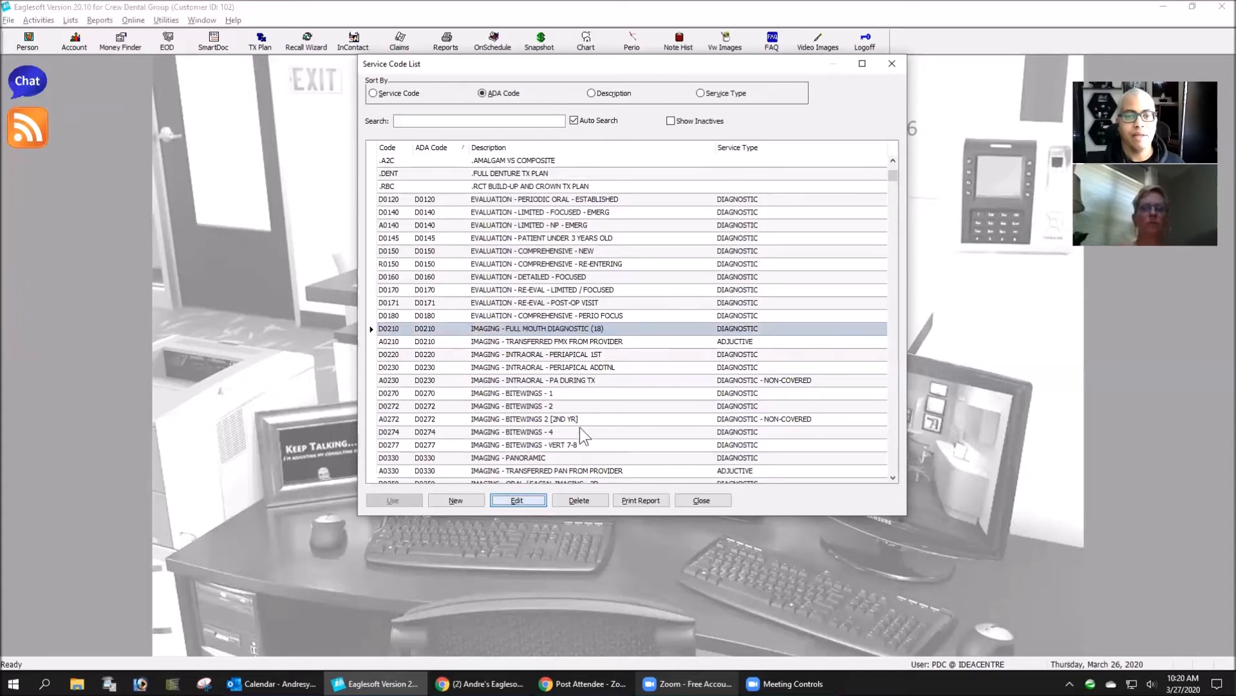
key("Return")
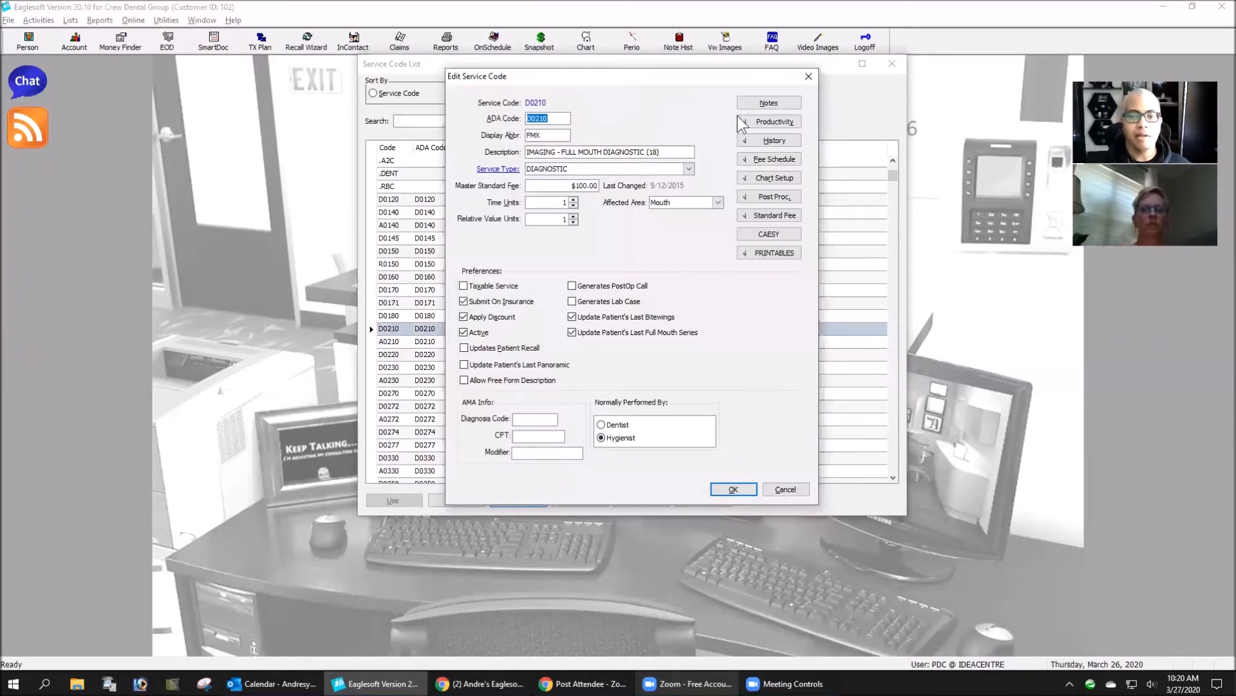
Start a new service type named DIAGNOSTIC - FMX, reusing the name copied from the existing Diagnostic type.
left_click(508, 170)
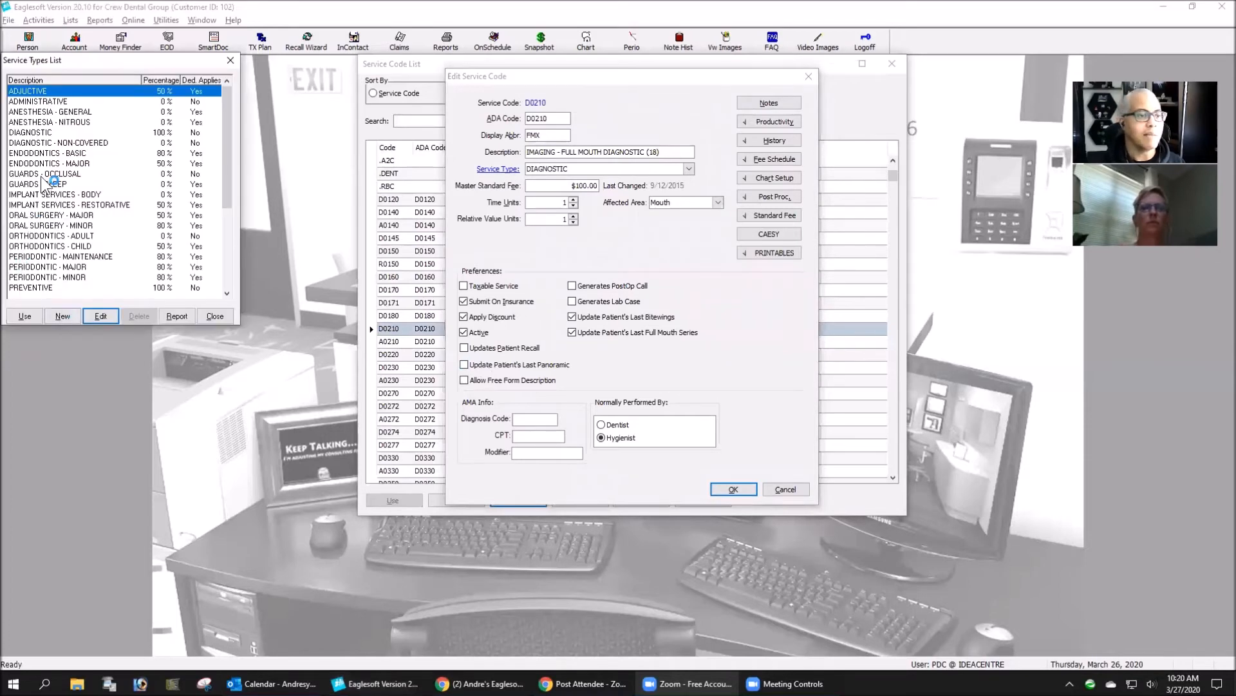
left_click(58, 132)
left_click(101, 315)
key("ctrl+c")
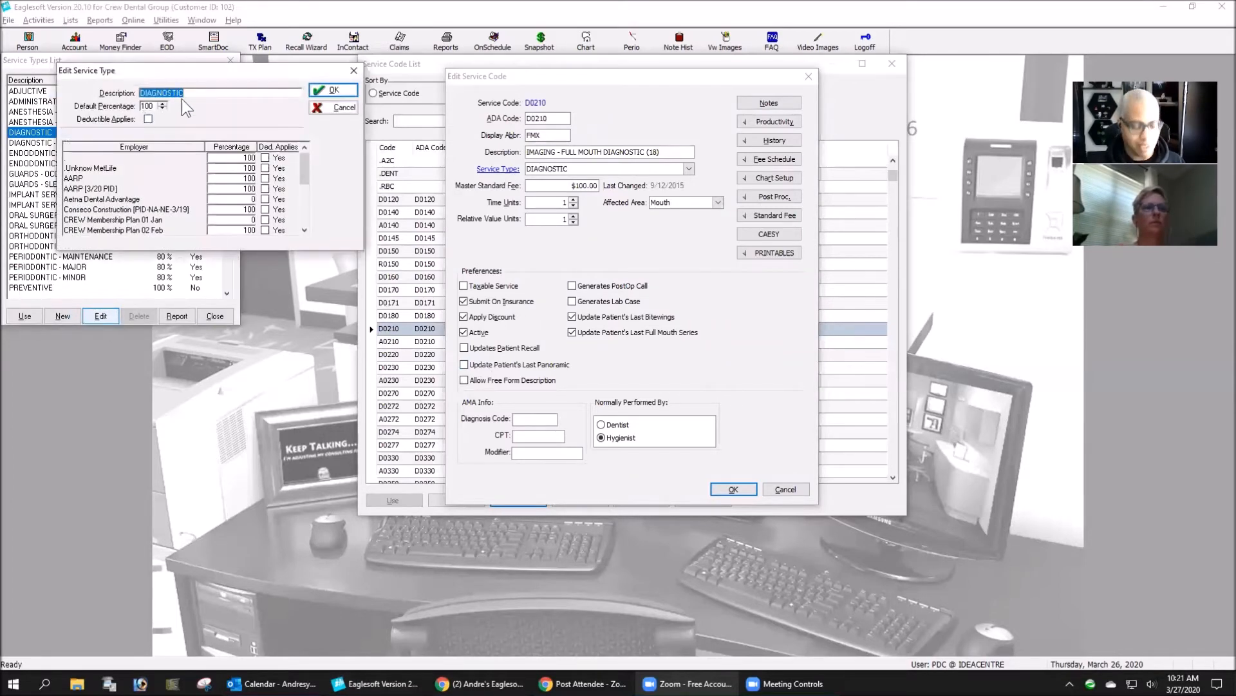
left_click(335, 108)
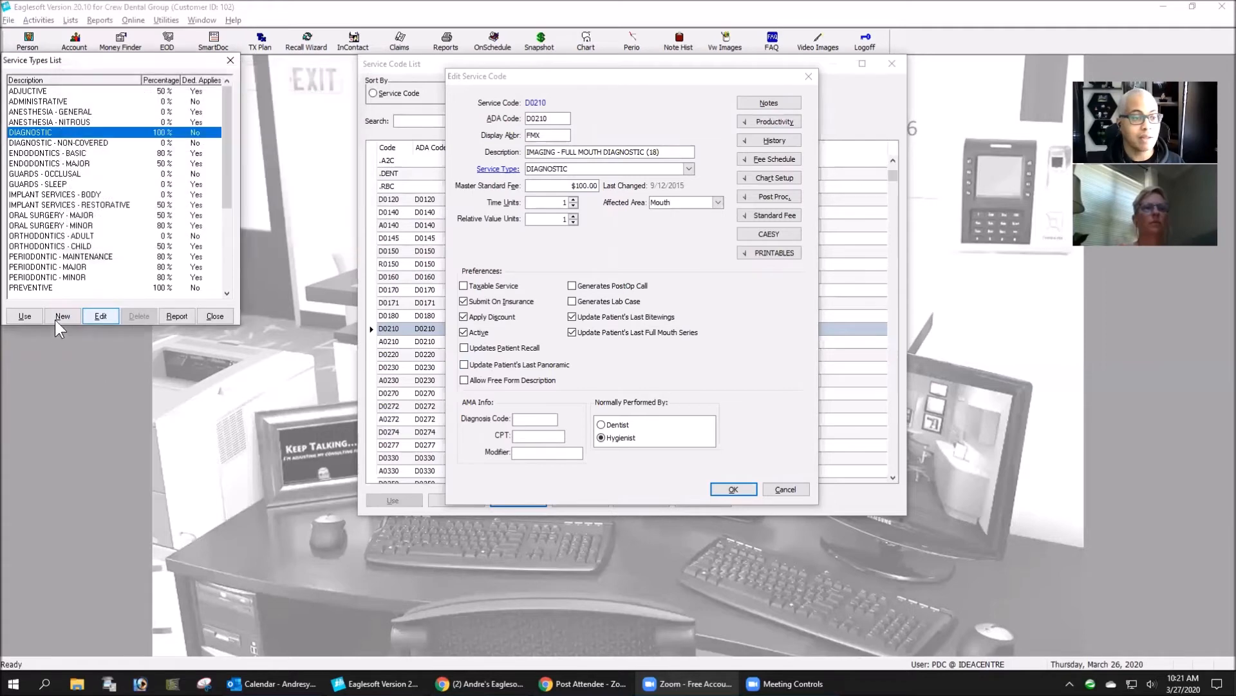
left_click(71, 314)
key("ctrl+v")
type("- FMX")
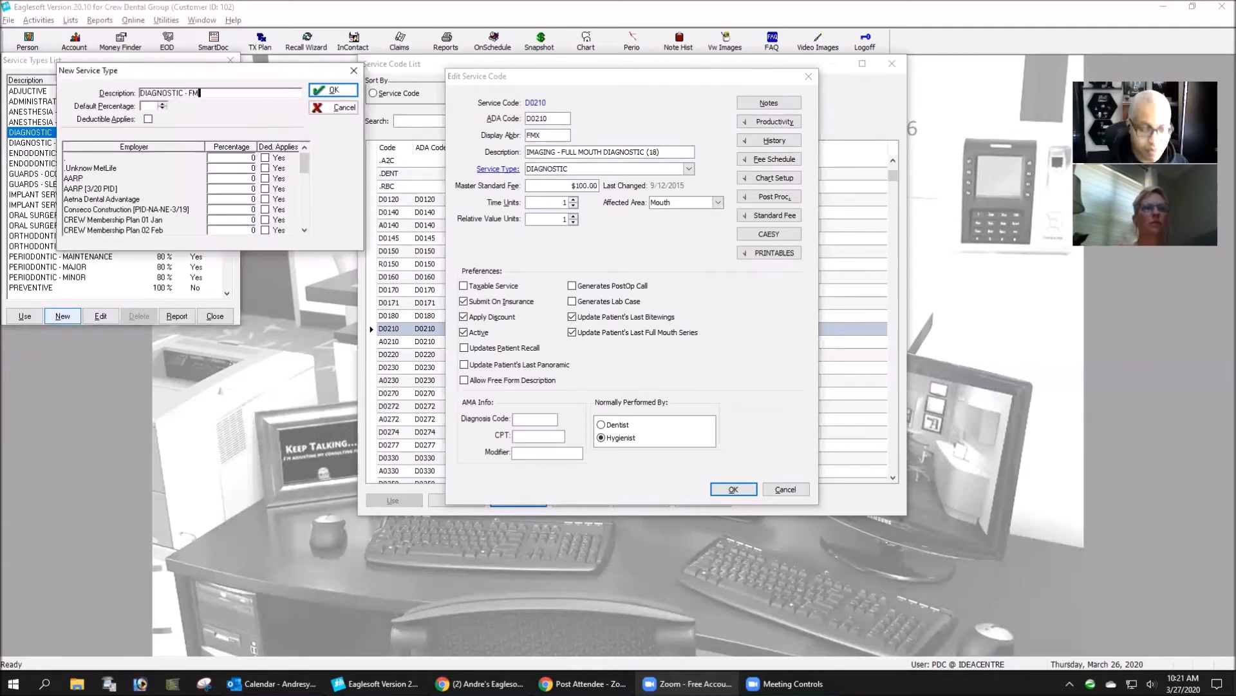
Set the new type's default percentage to 100 with Deductible Applies off, without applying either setting to all employers.
left_click(154, 105)
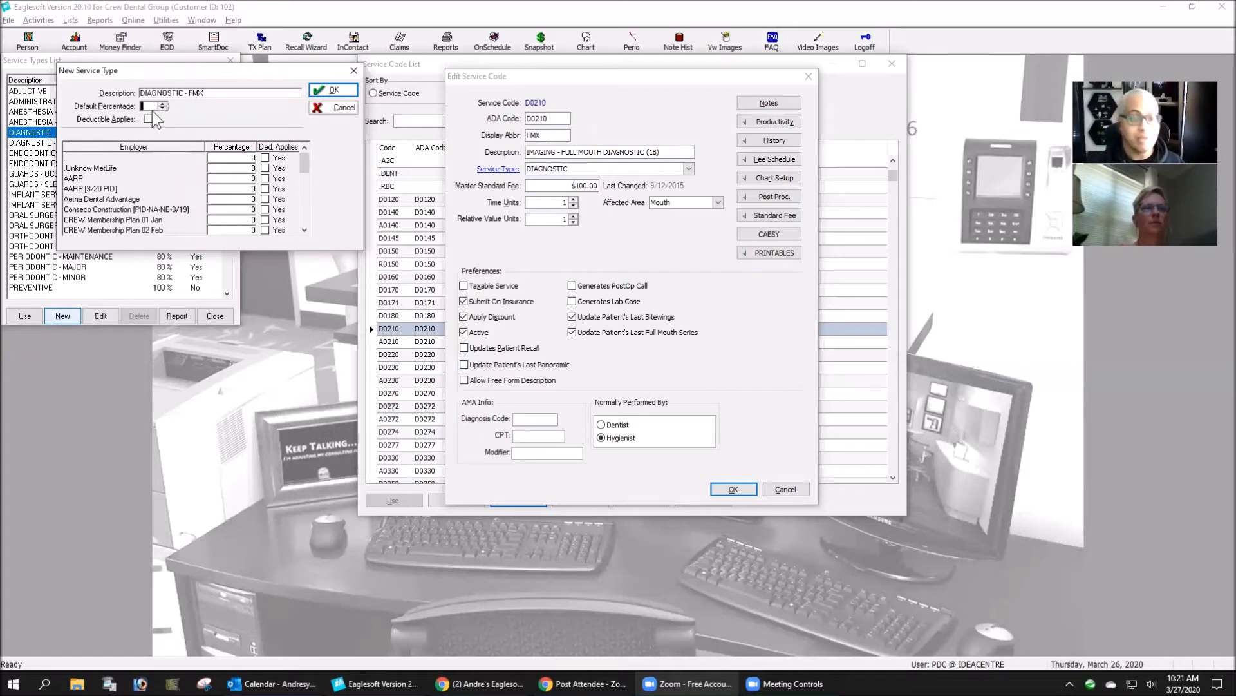
type("100")
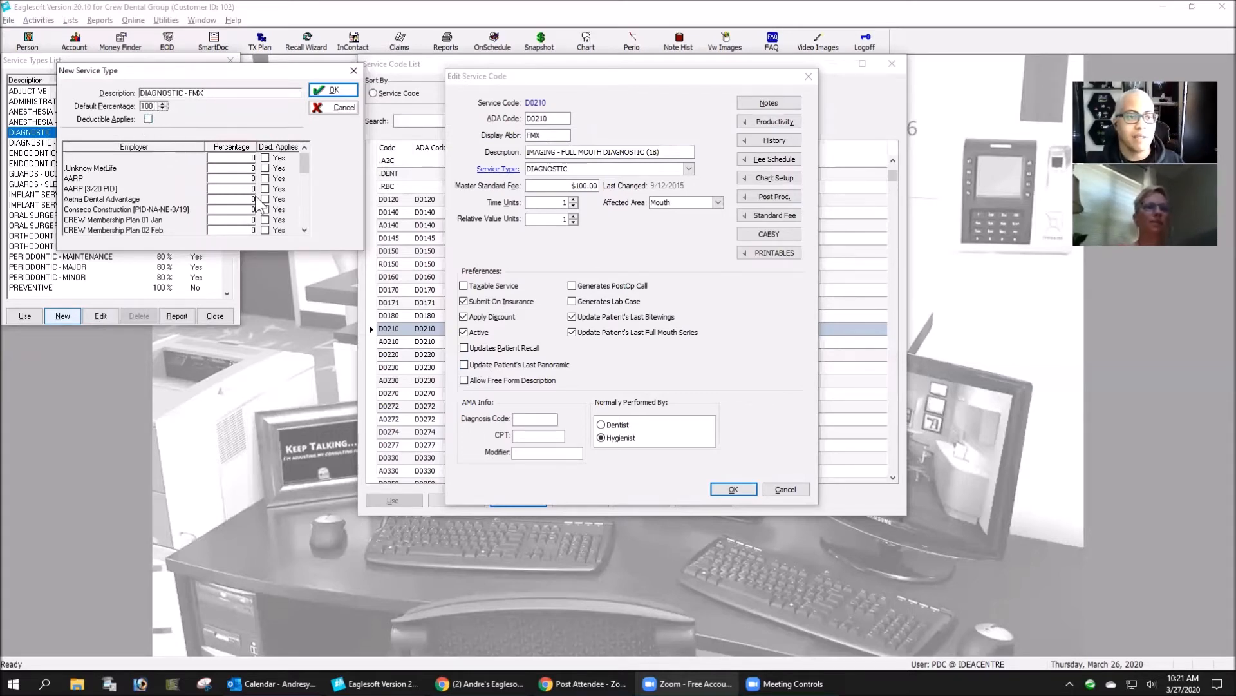
left_click(294, 222)
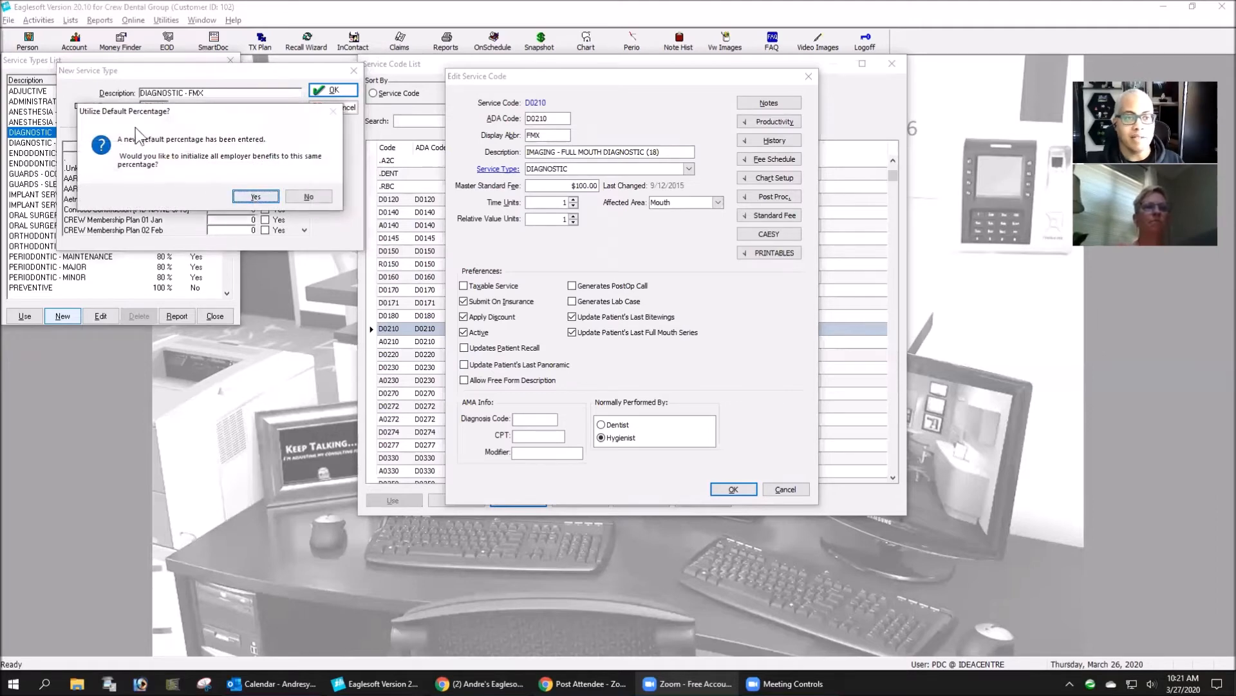
left_click_drag(197, 106, 331, 172)
left_click(396, 262)
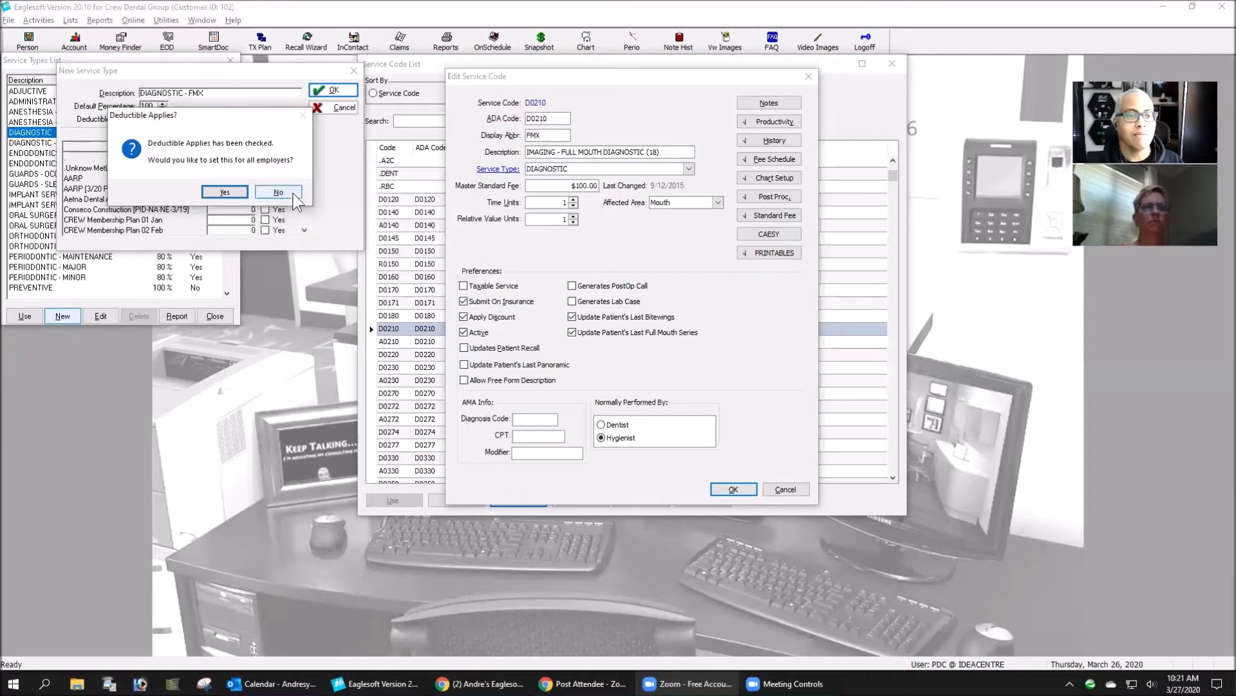
left_click(293, 194)
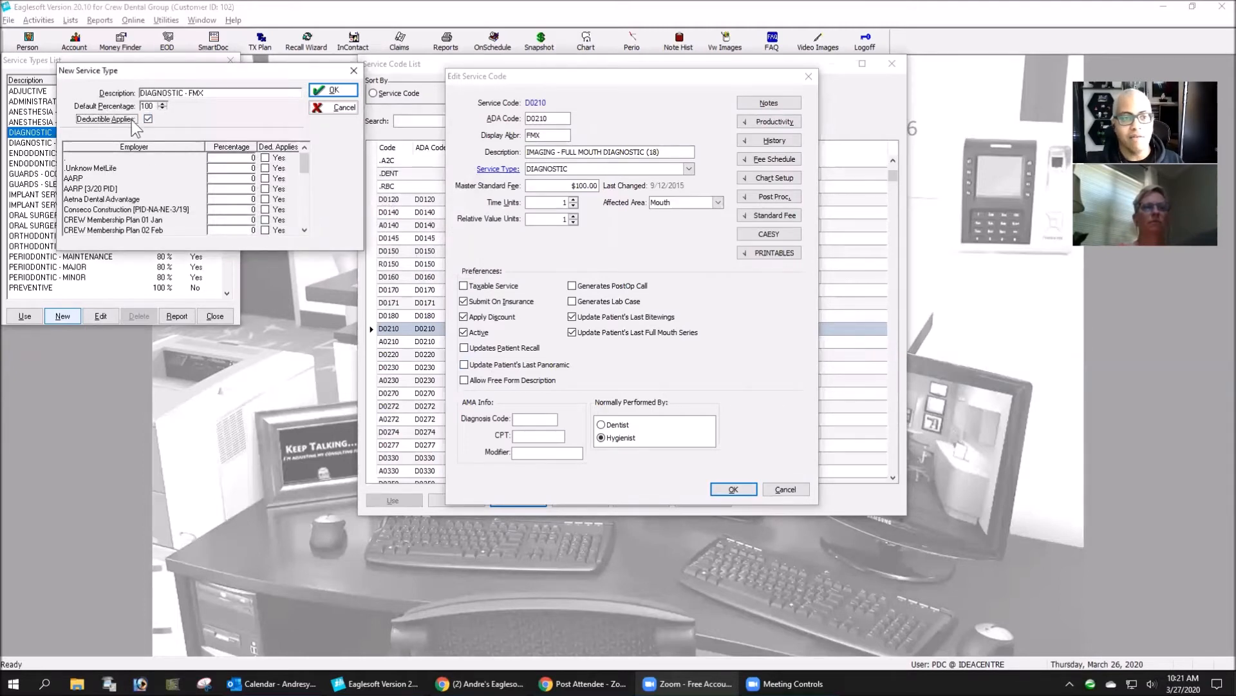
left_click(148, 119)
left_click(283, 195)
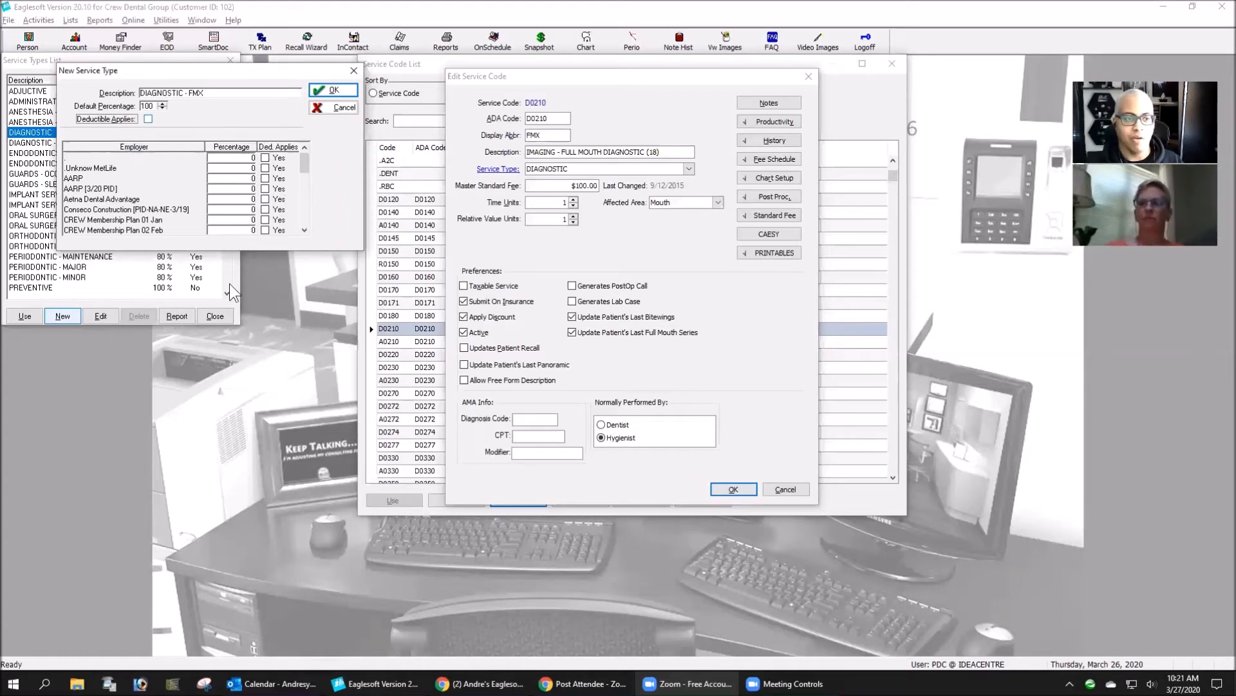
Save the DIAGNOSTIC - FMX service type and assign it to service code D0210.
mouse_move(307, 164)
left_mouse_down()
mouse_move(306, 213)
mouse_move(312, 145)
left_mouse_up()
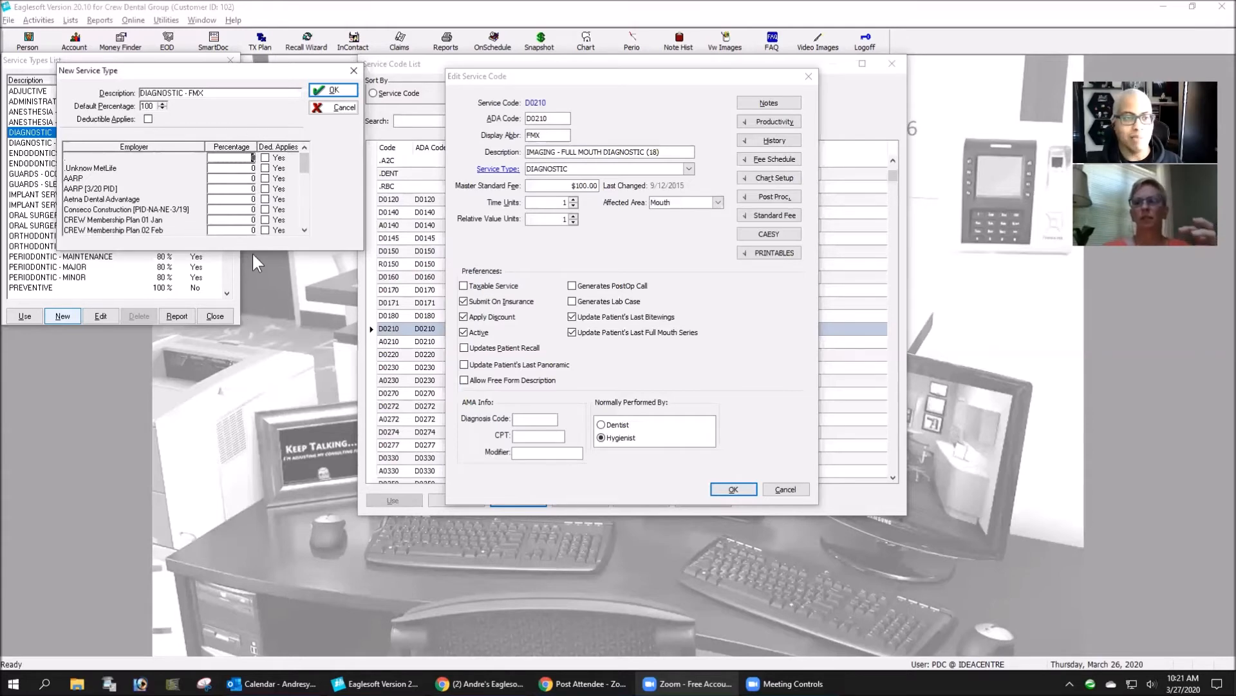
left_click(335, 94)
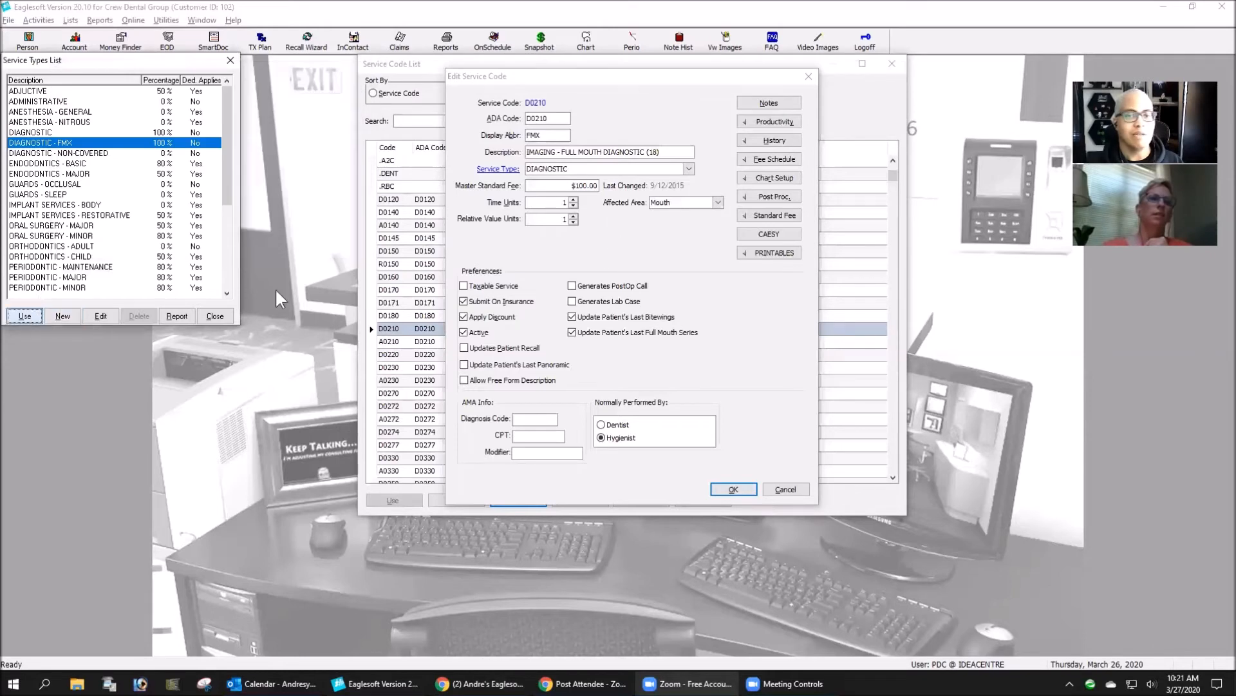
key("Return")
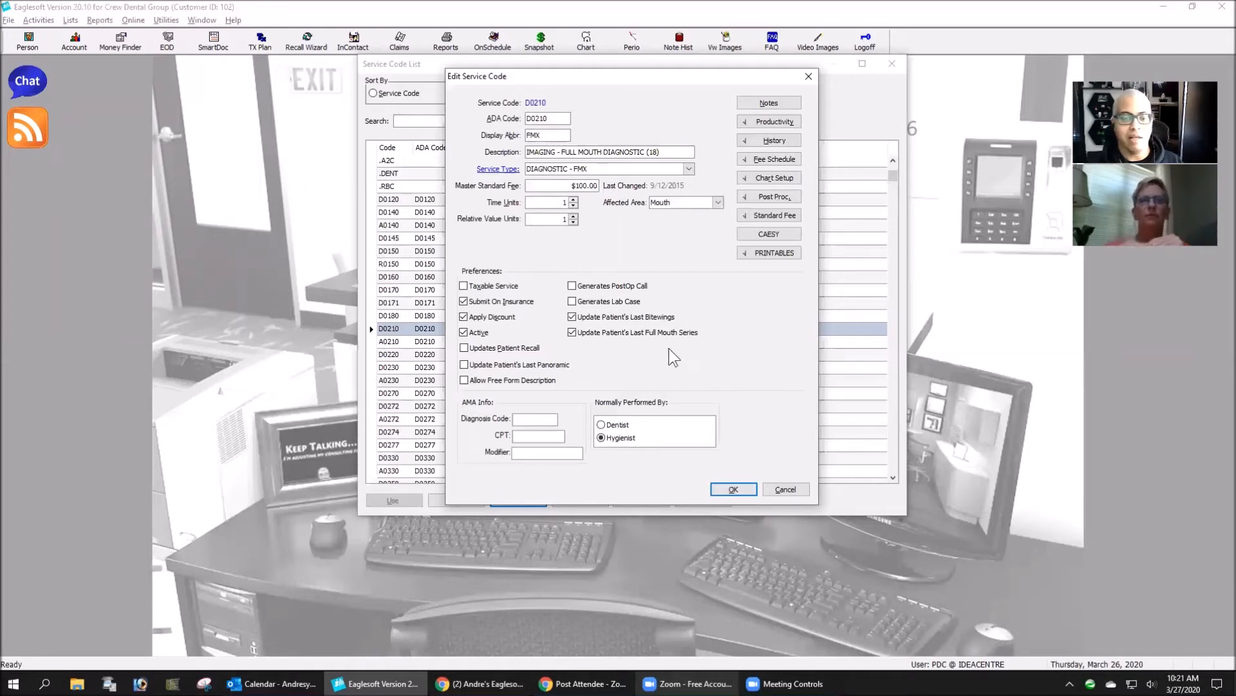
left_click(734, 489)
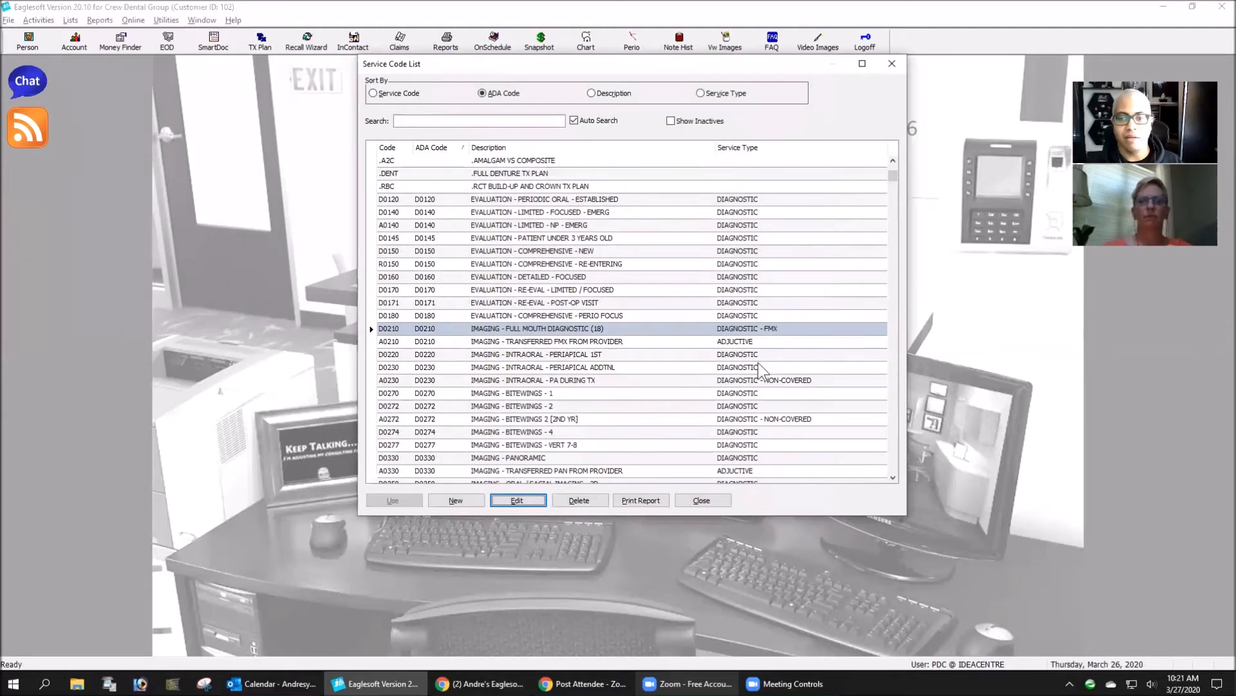
Open service code A0230, Imaging - Intraoral - PA During TX, and review its service type, fee and insurance preferences.
scroll(764, 262, "down", 1)
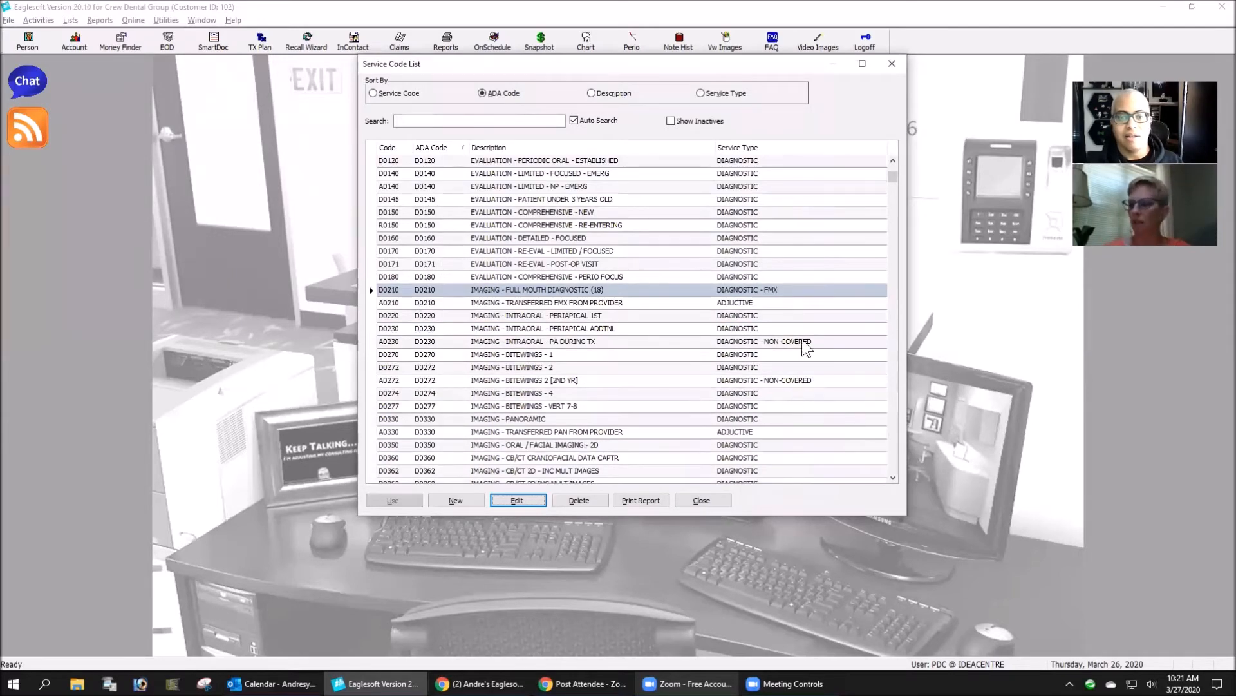
left_click(486, 342)
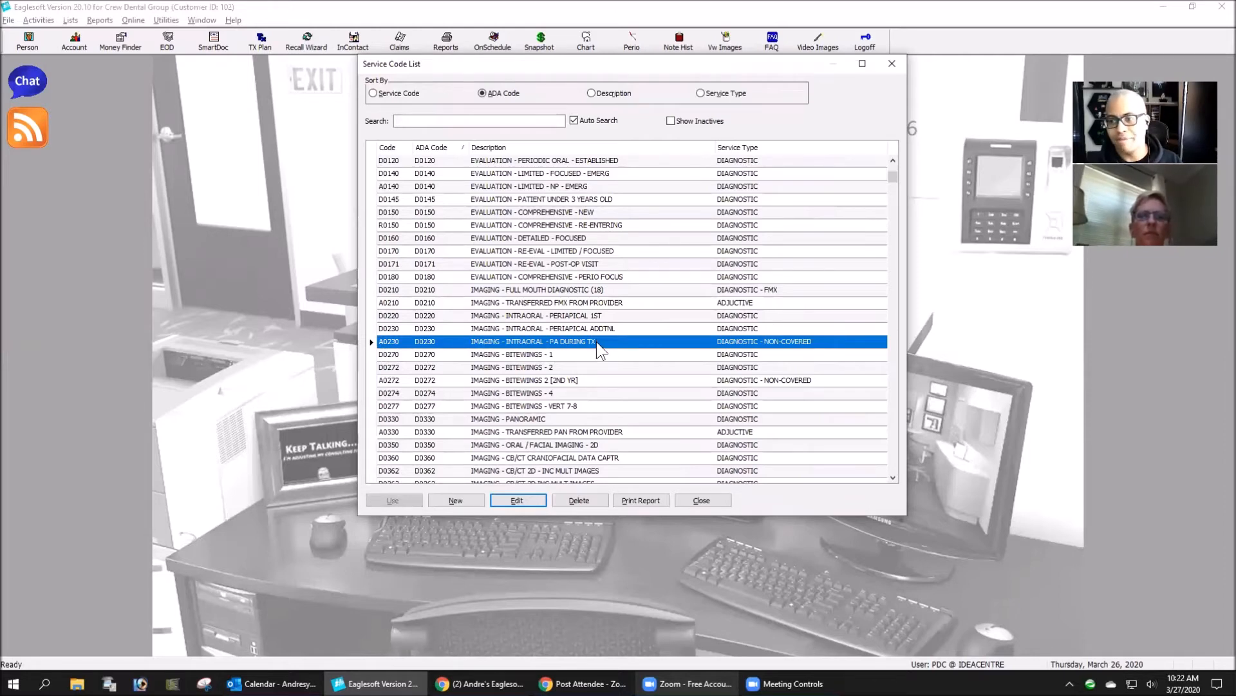
left_click(518, 499)
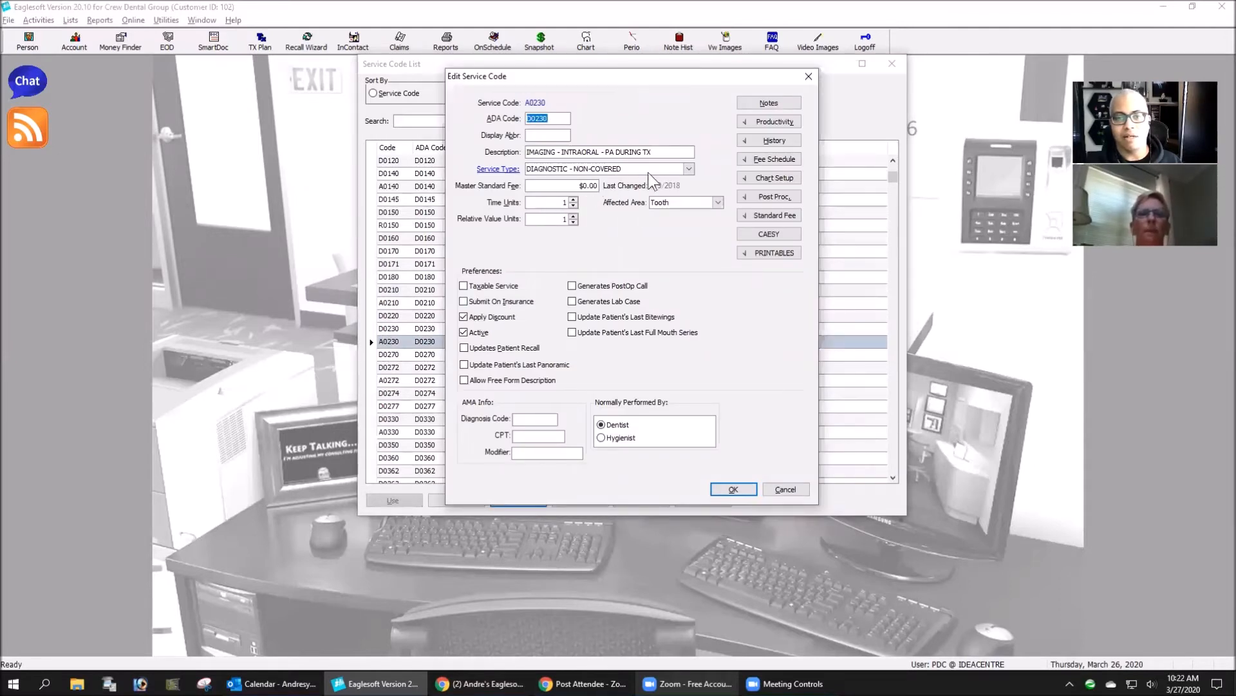
left_click(745, 488)
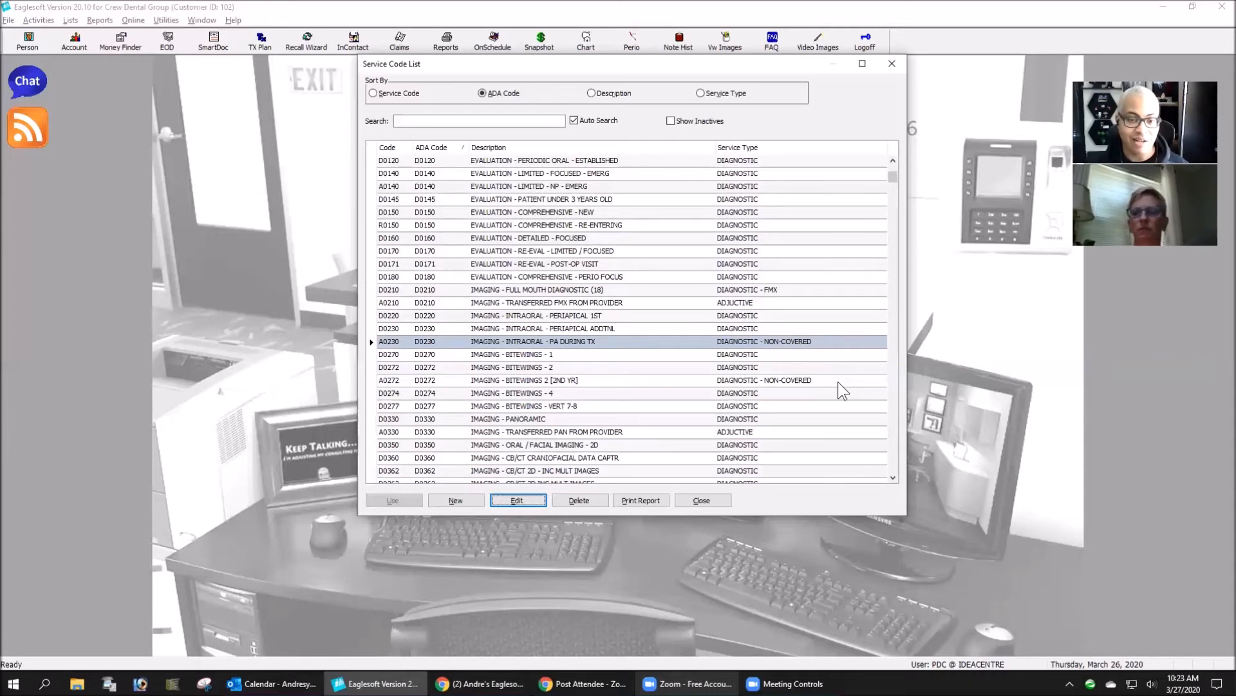
Review the imaging codes around A0272, Bitewings 2 [2nd Yr], and its Diagnostic - Non-Covered service type.
scroll(825, 378, "up", 2)
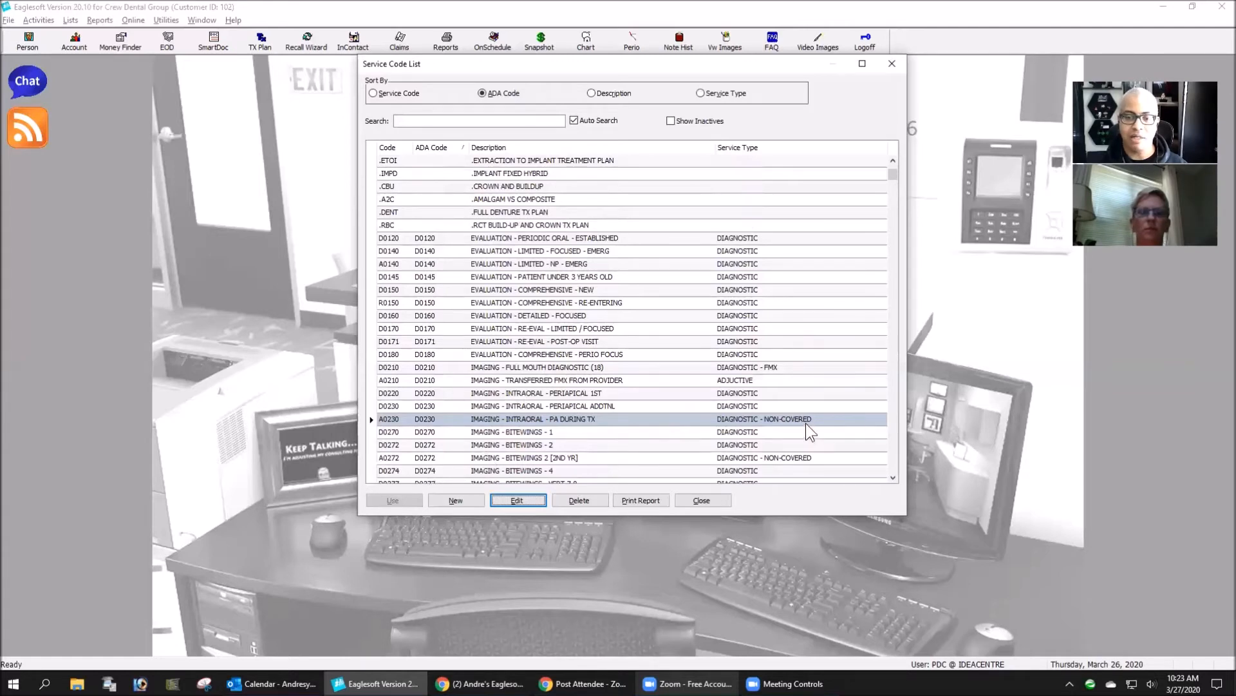
scroll(805, 423, "down", 2)
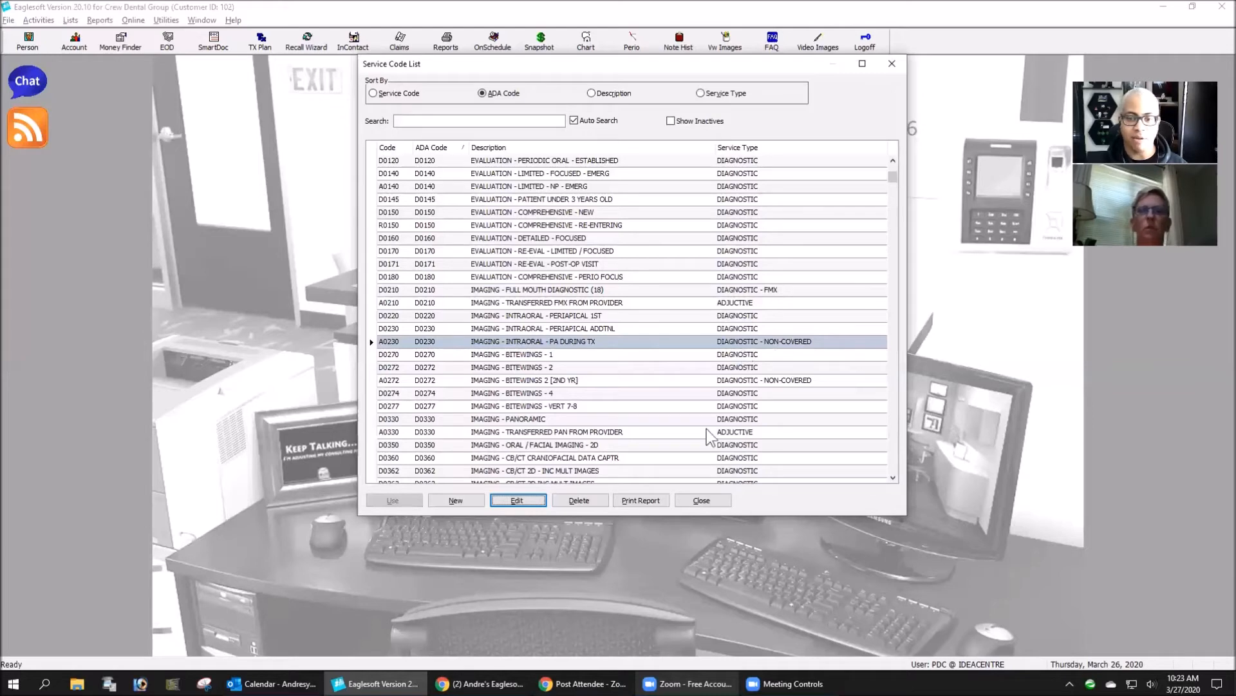
left_click(591, 381)
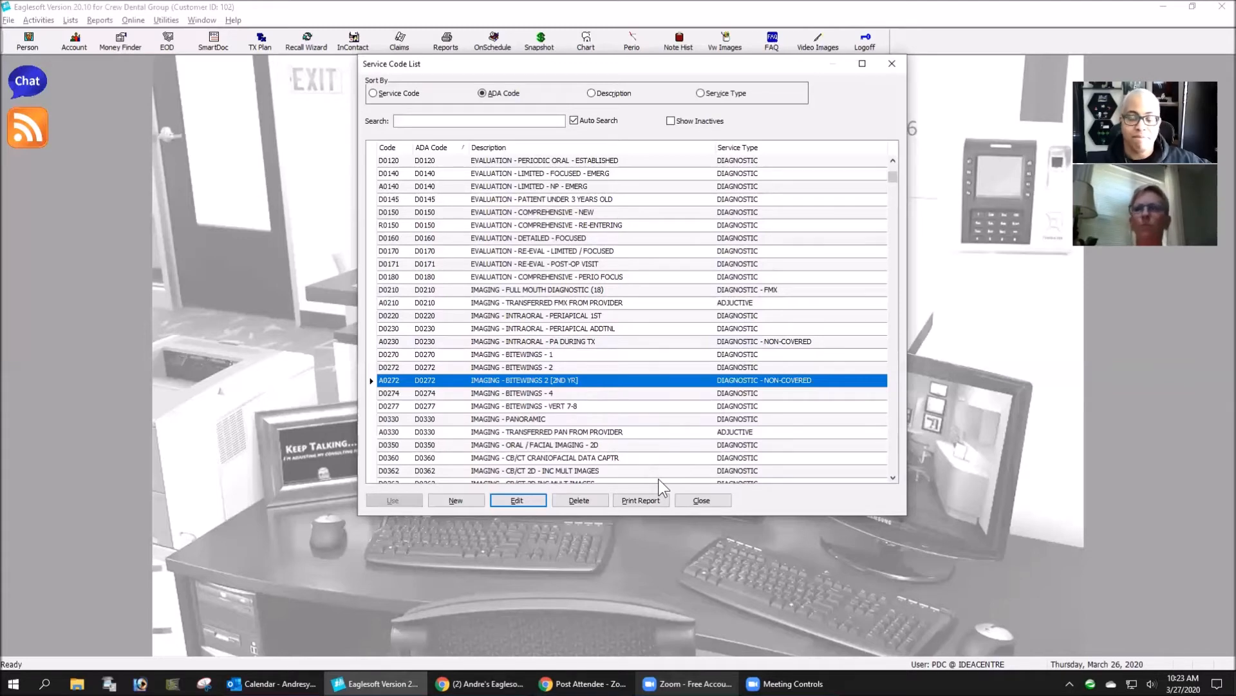
scroll(805, 406, "down", 1)
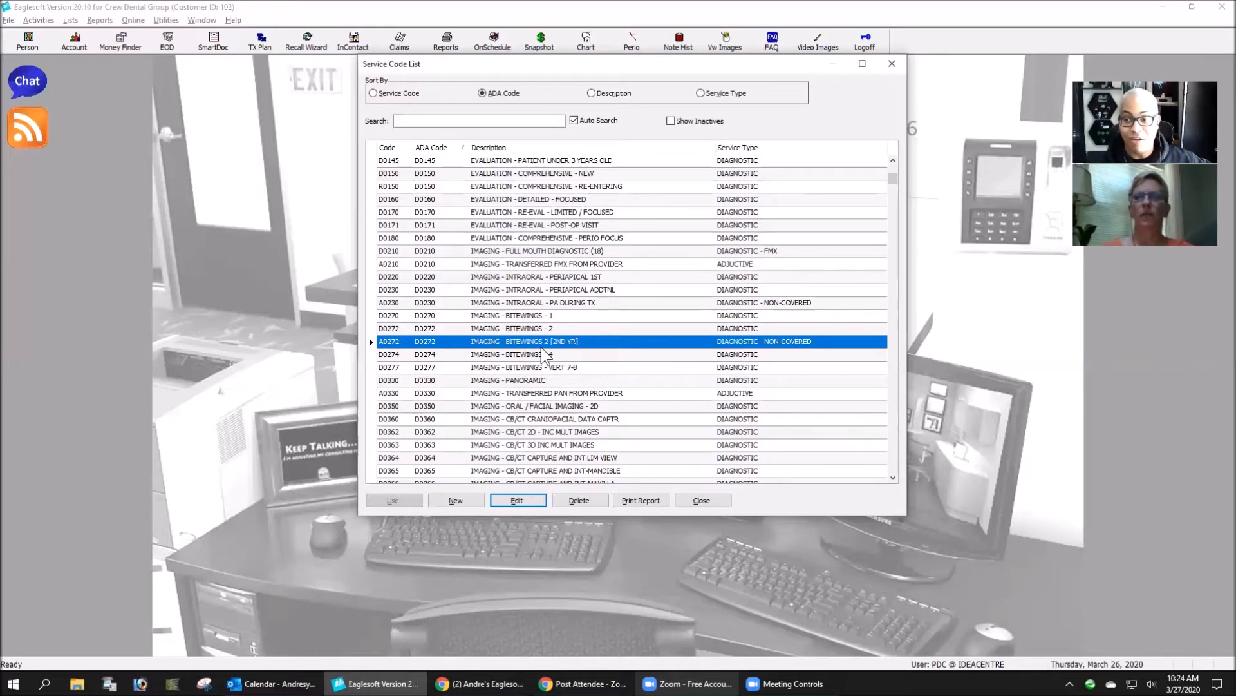
Examine the non-covered codes A0431, A0470 and A1110 in the service code list, and close the list.
scroll(604, 357, "down", 3)
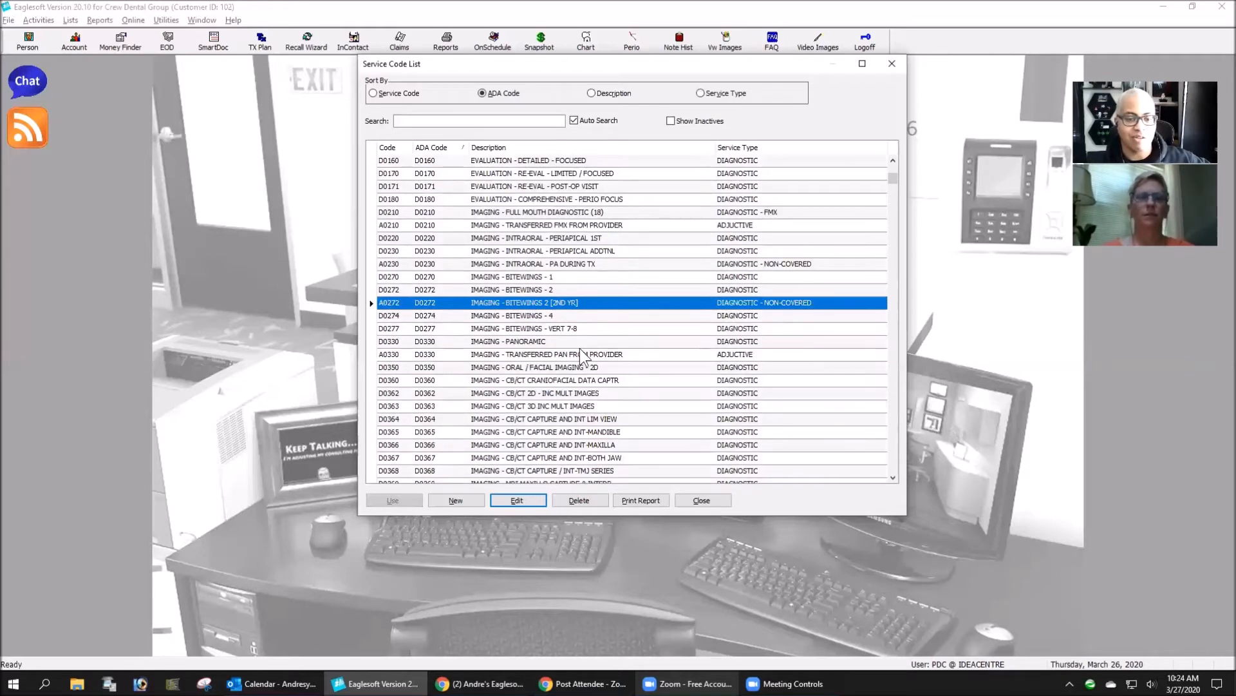
scroll(673, 384, "down", 5)
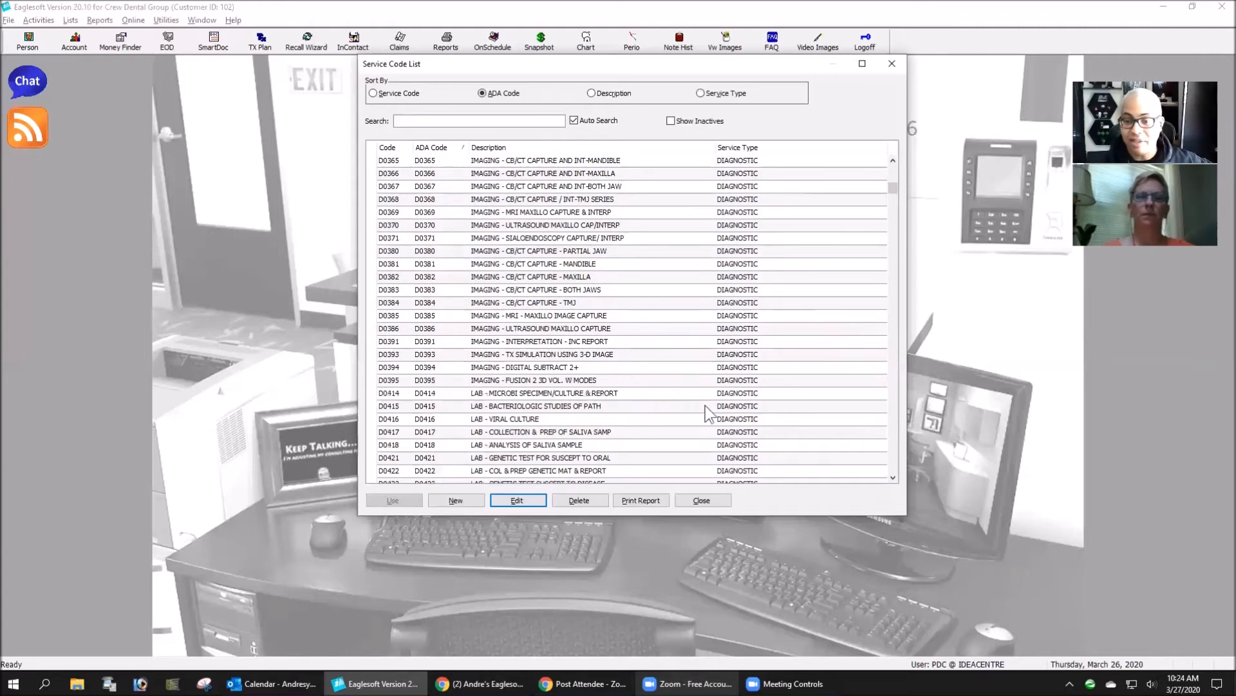
scroll(775, 287, "down", 6)
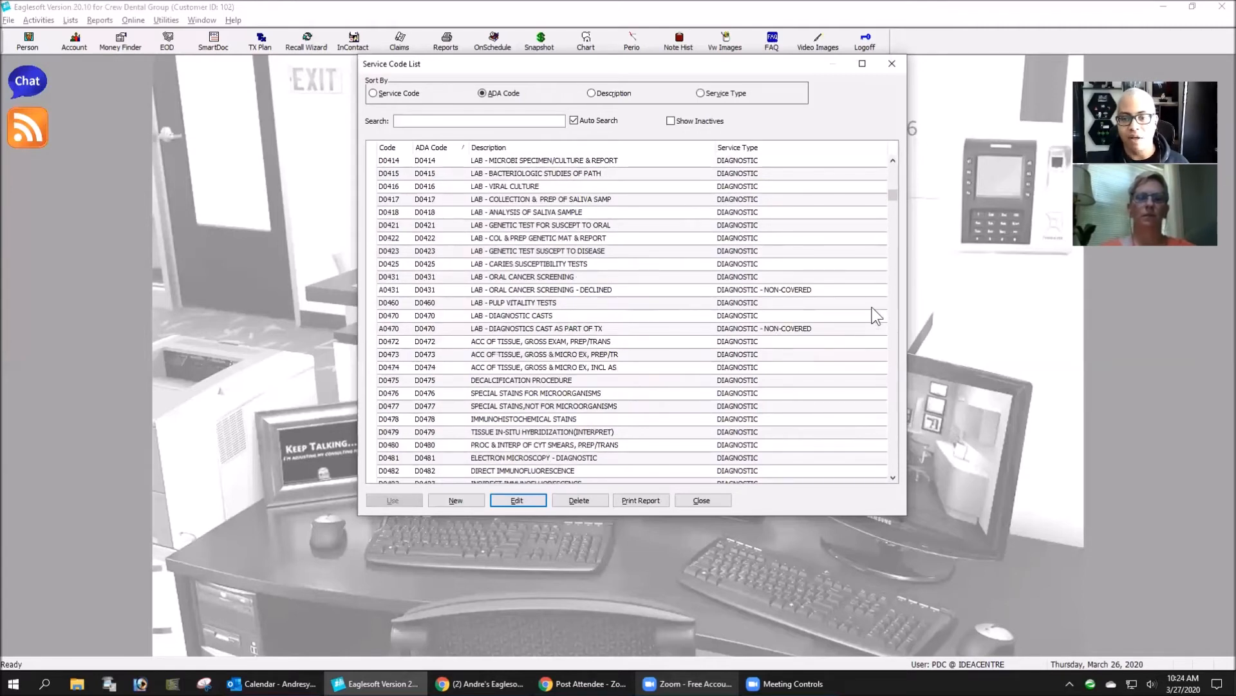
left_click(489, 289)
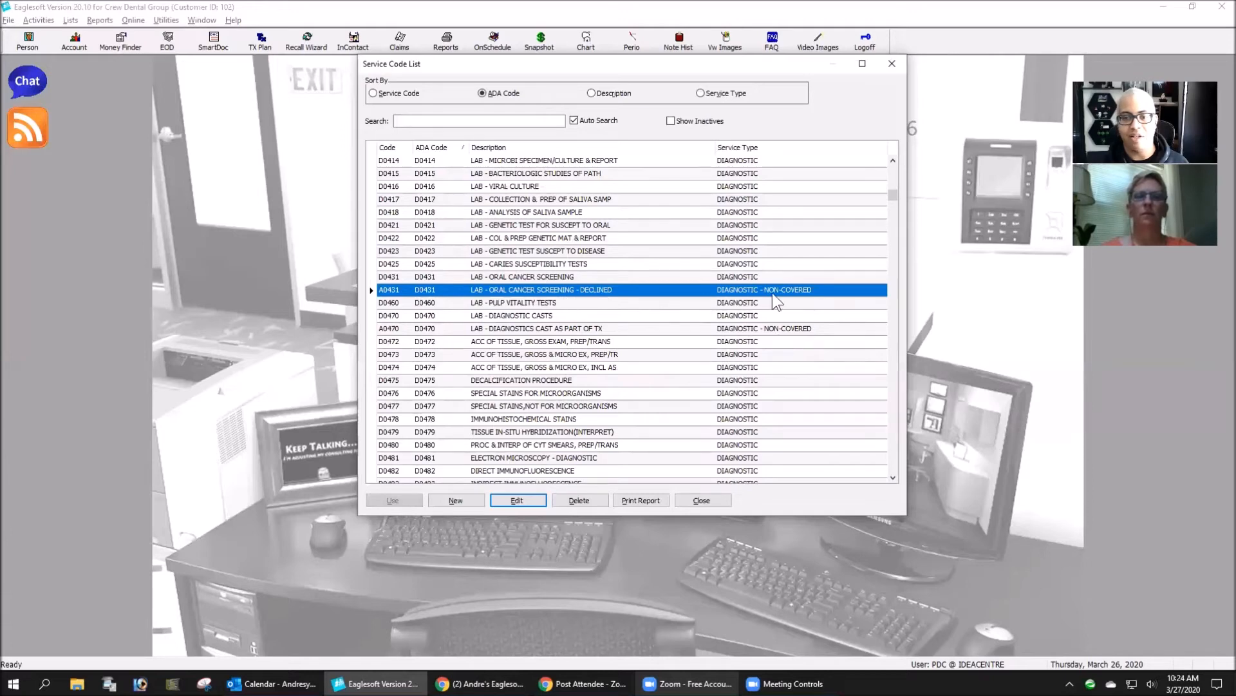
left_click(548, 331)
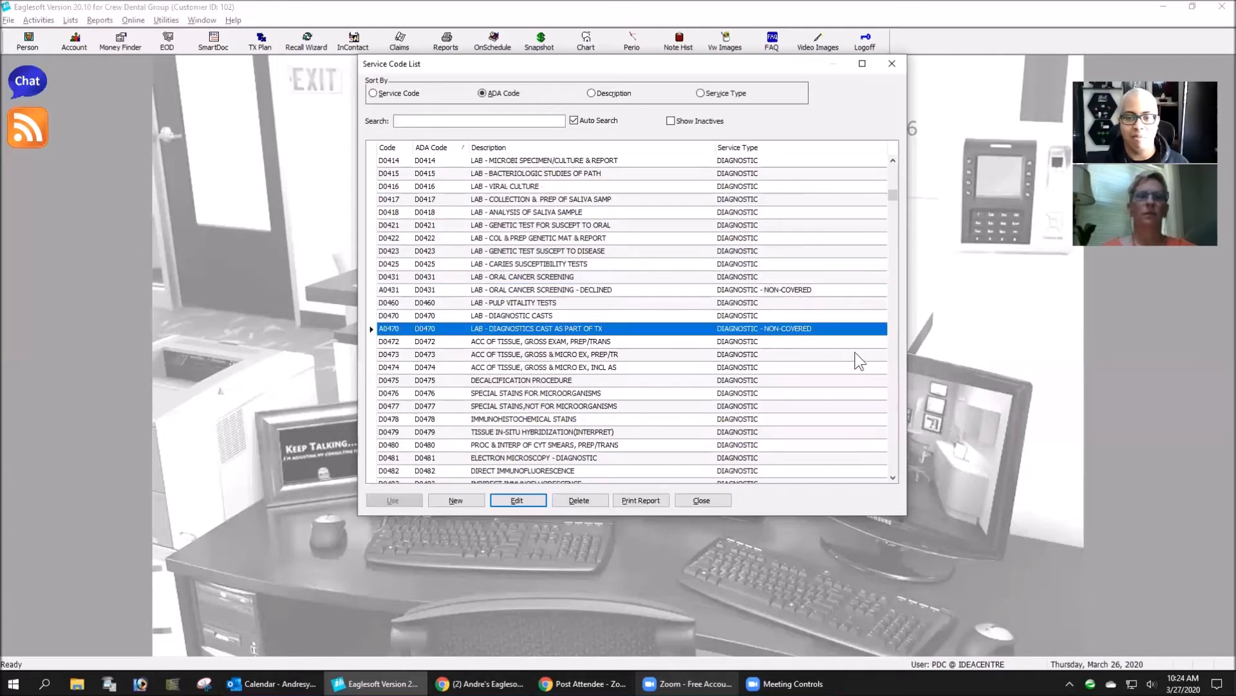
scroll(805, 361, "down", 8)
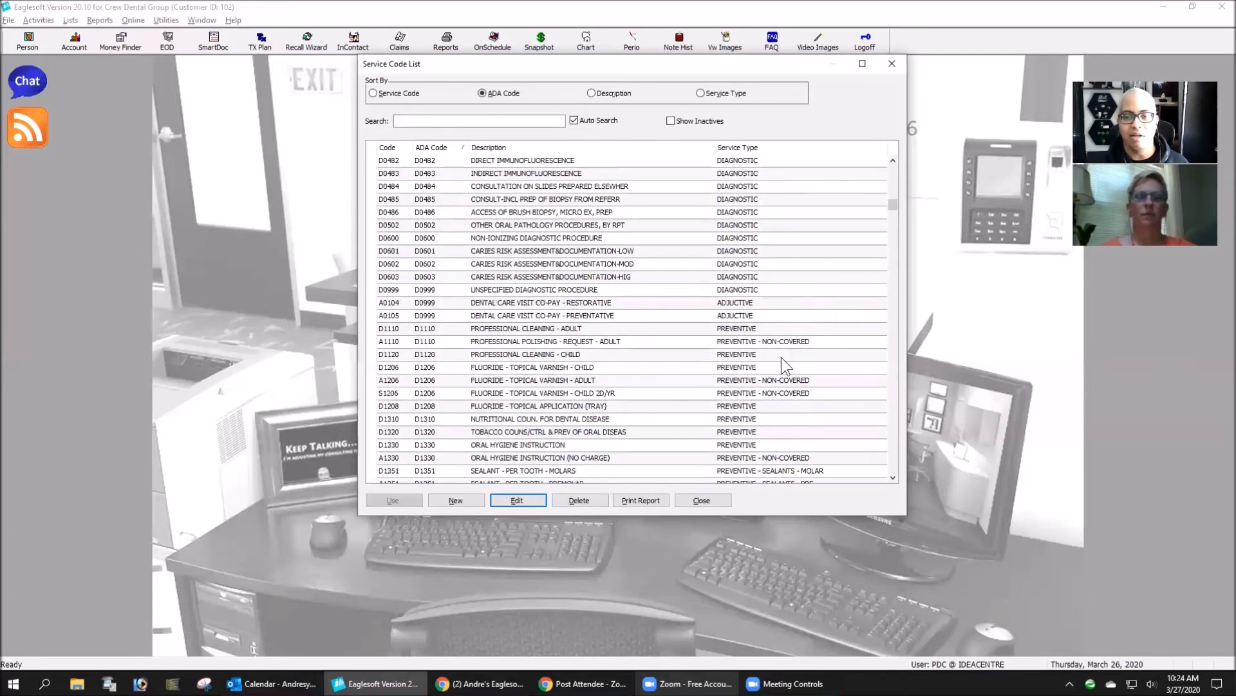
left_click(827, 341)
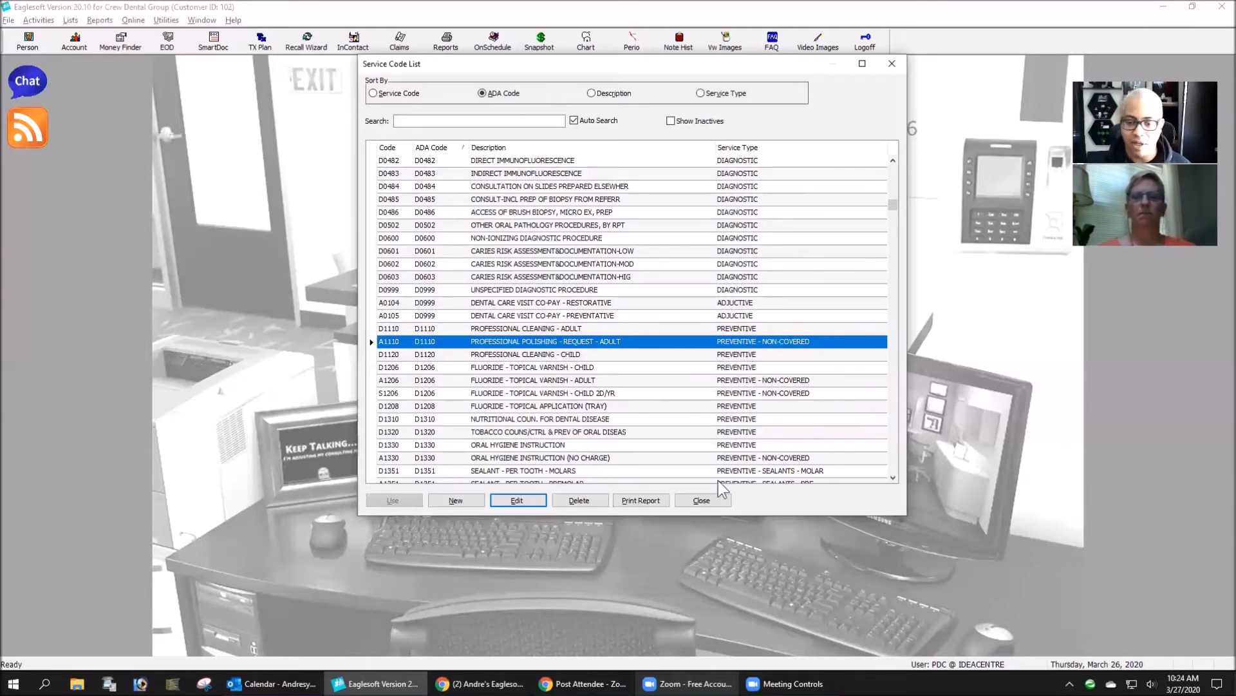
left_click(701, 500)
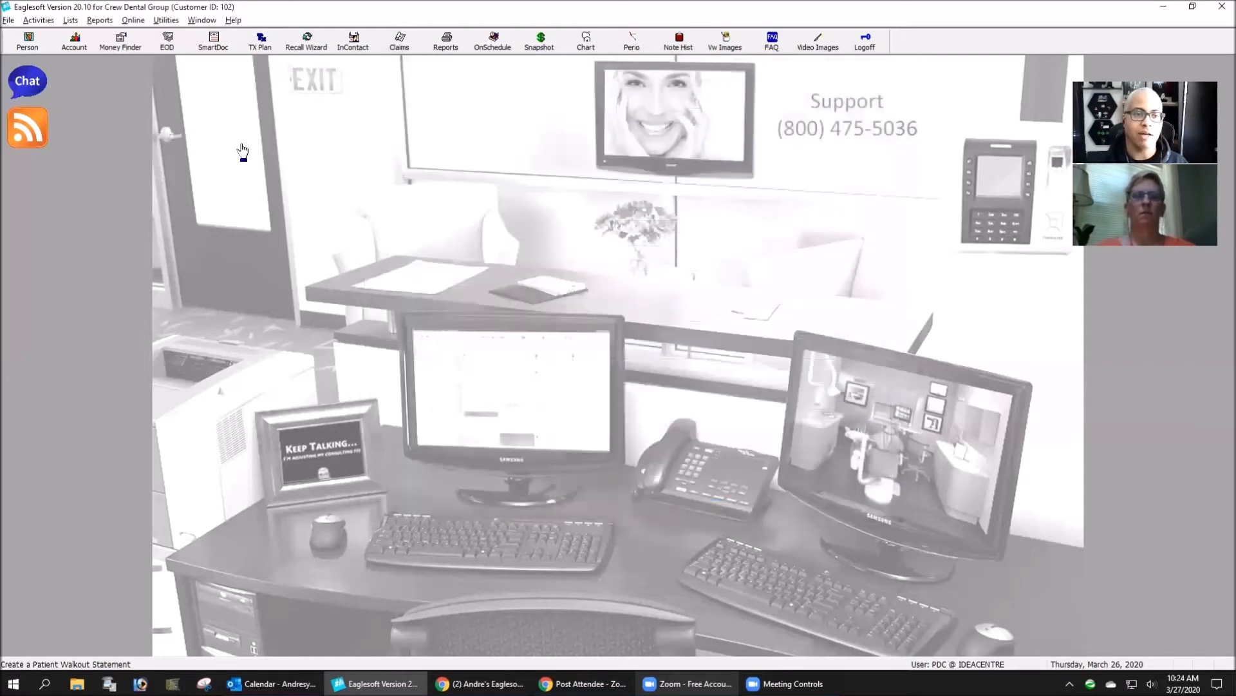
Open the patient's account and add service D1110, Professional Cleaning - Adult, to the walkout.
left_click(74, 41)
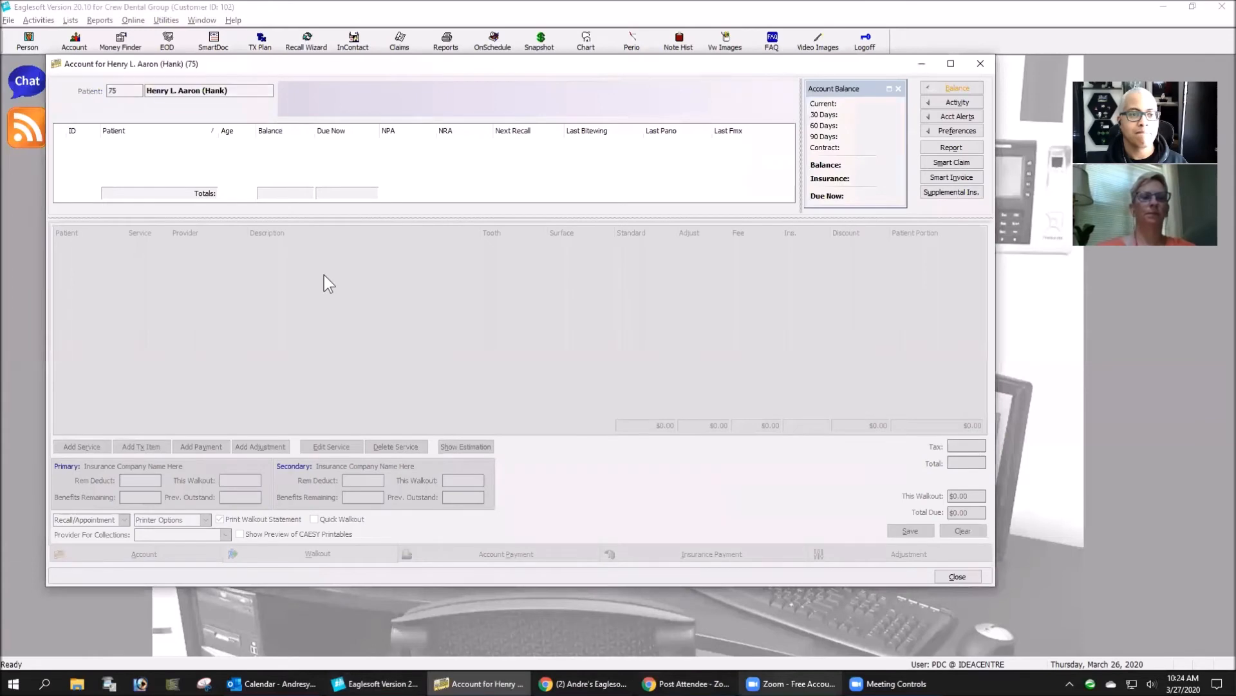
left_click(138, 246)
type("D")
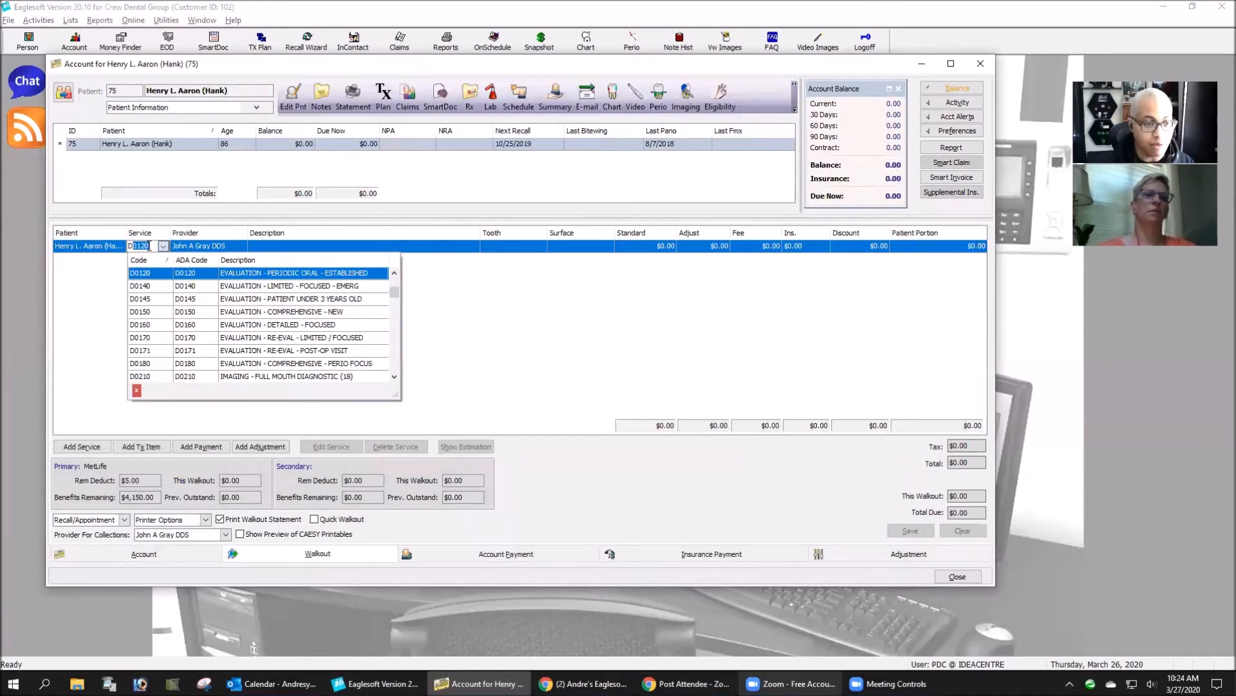
type("1110")
key("Tab")
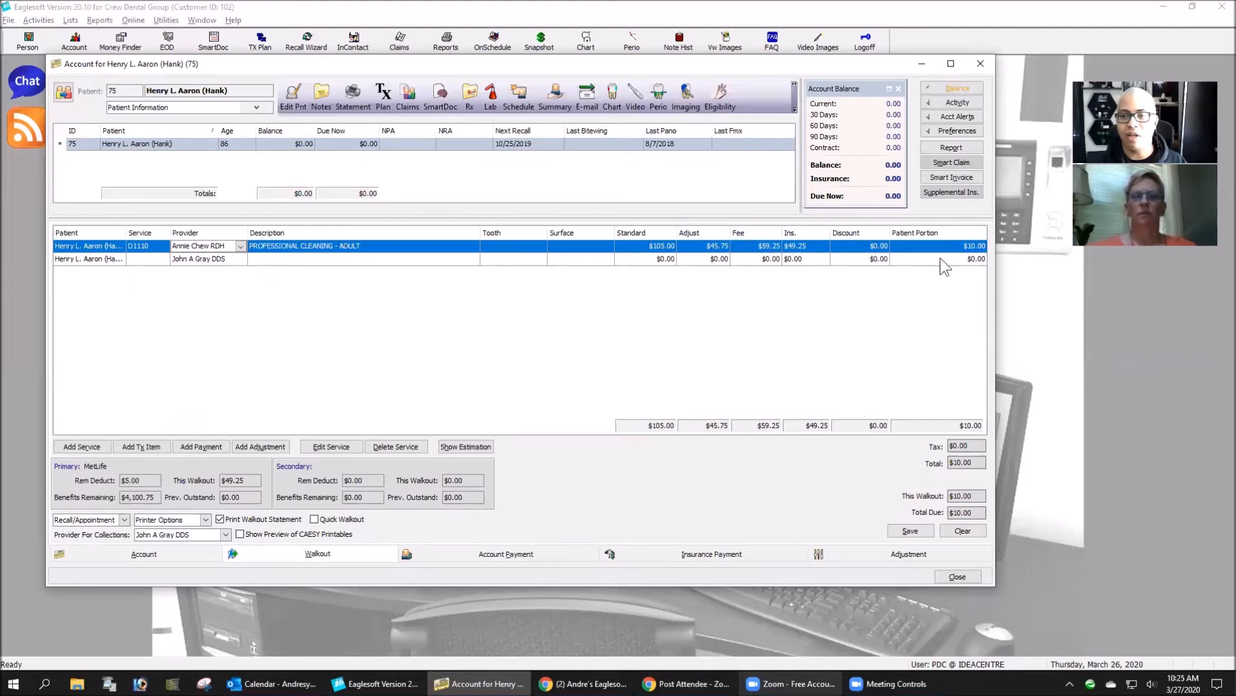
Add service A1110, Professional Polishing - Request - Adult, to the walkout on the line below the adult cleaning.
left_click(161, 260)
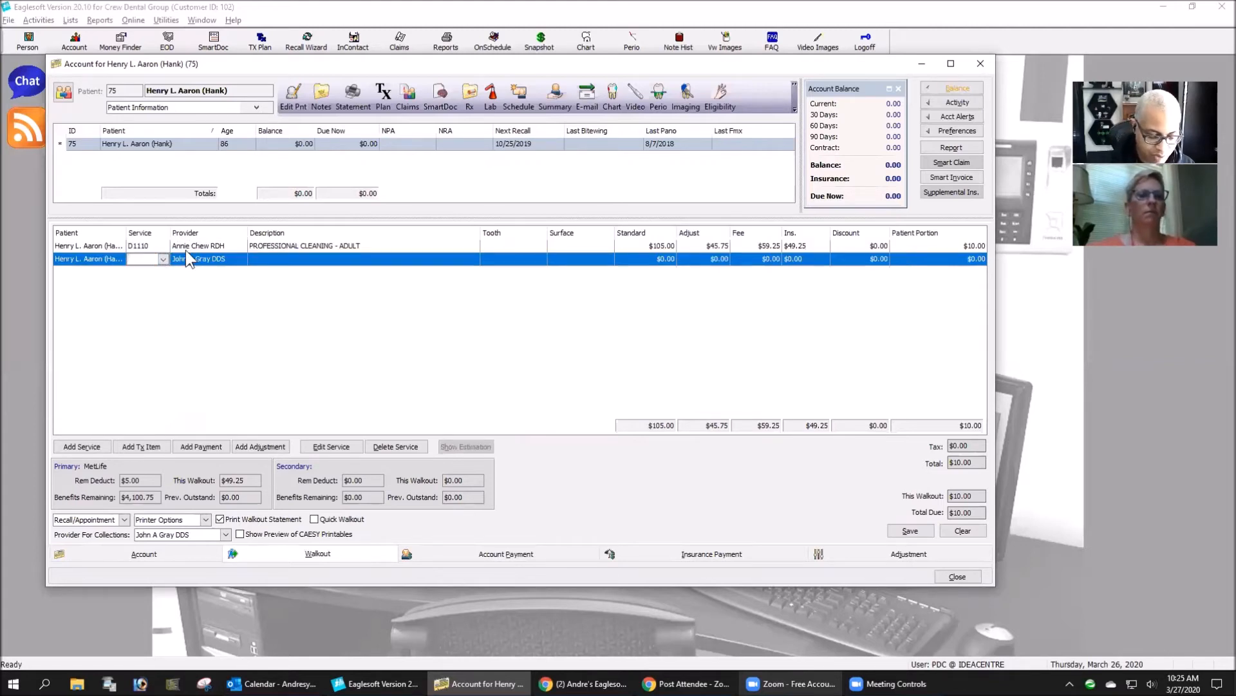
type("A1110")
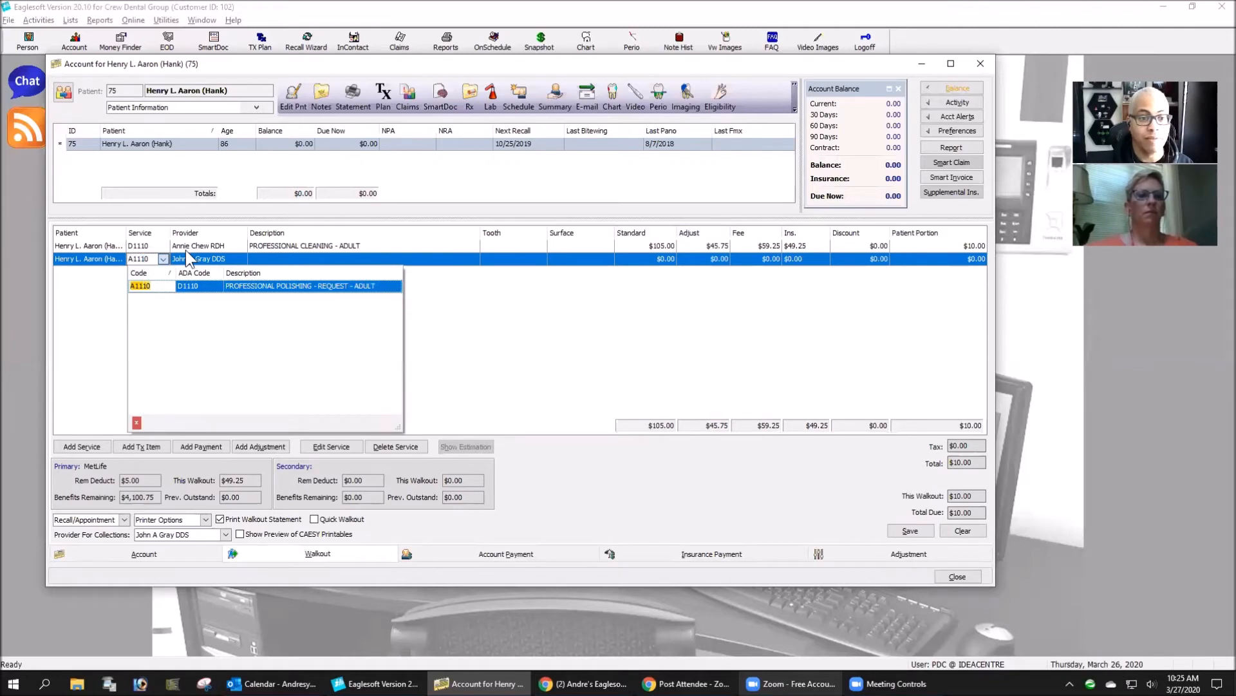
key("Tab")
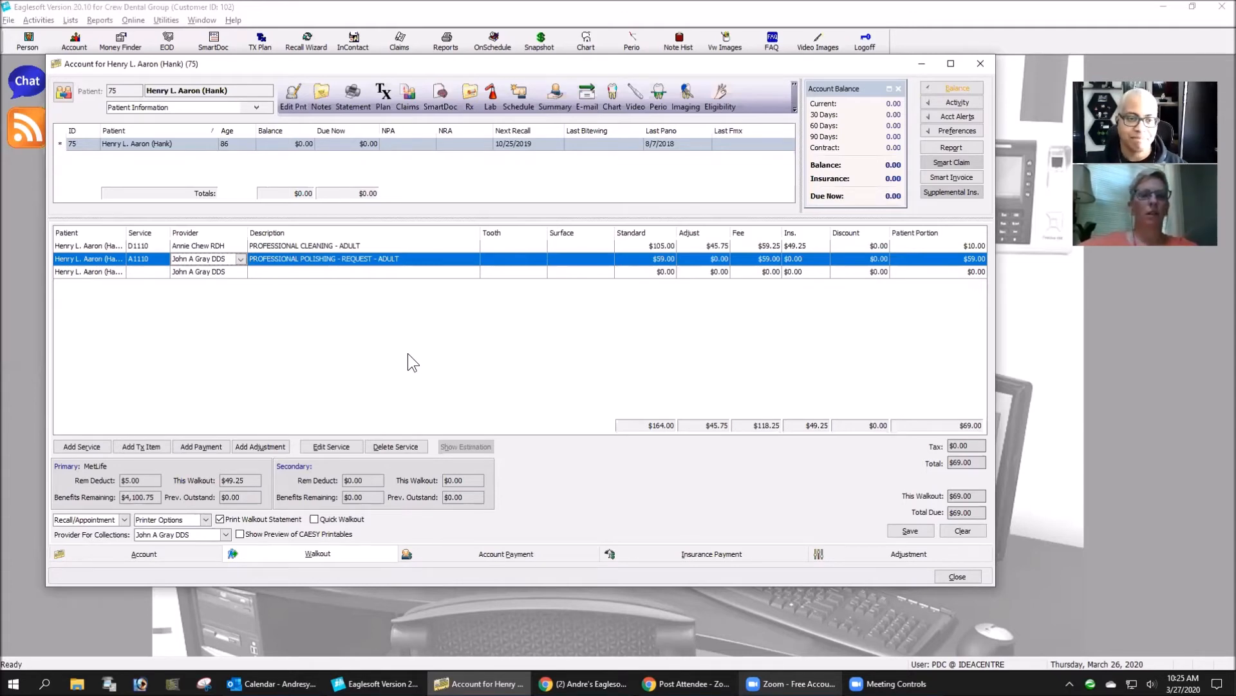
Add the fluoride varnish services D1206 (child) and A1206 (adult) to the walkout.
left_click(156, 269)
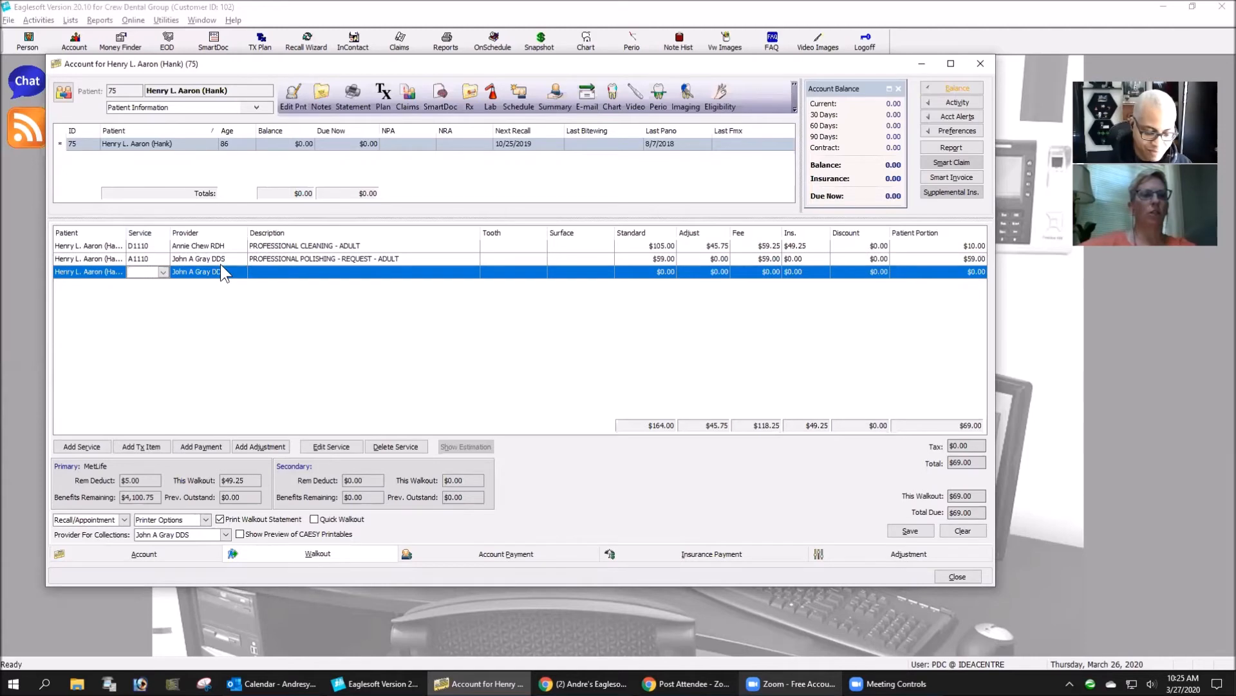
type("D1206")
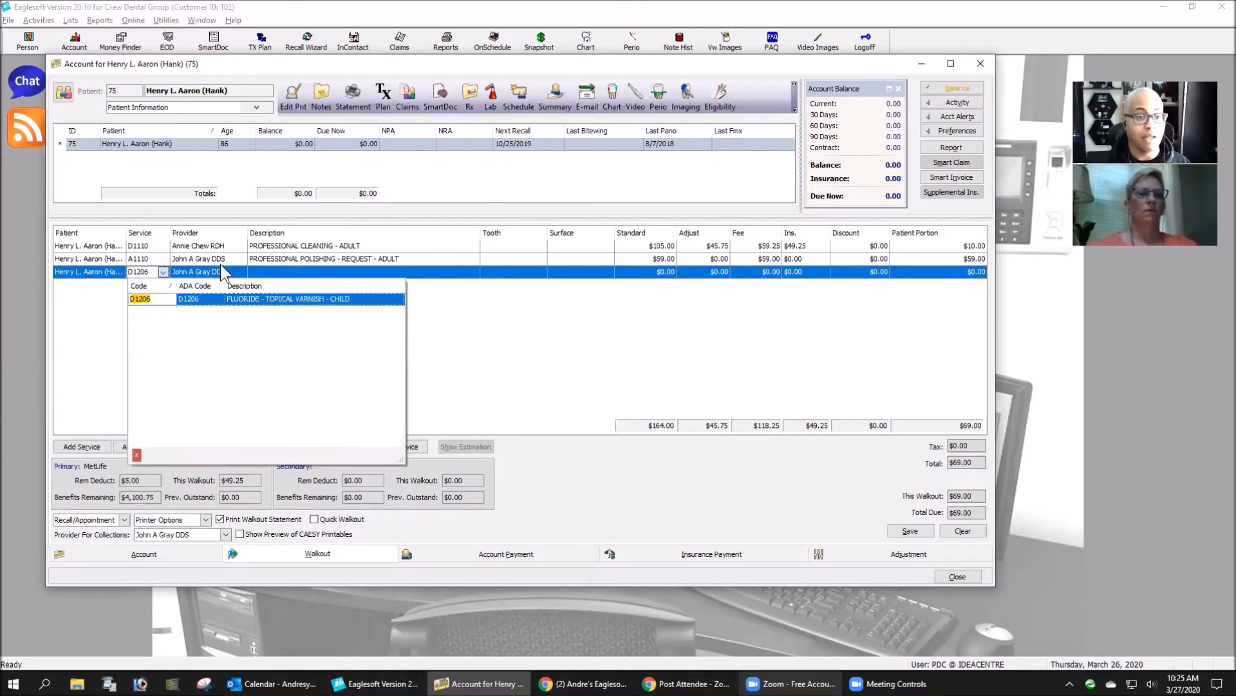
key("Tab")
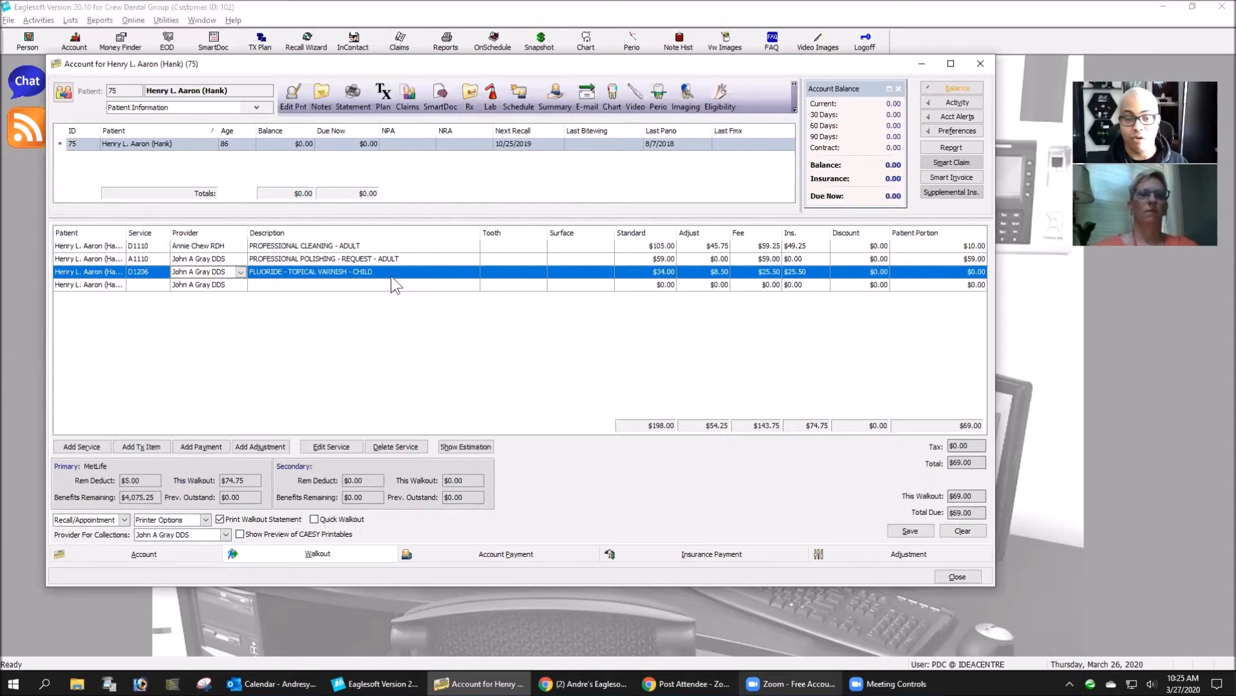
left_click(148, 283)
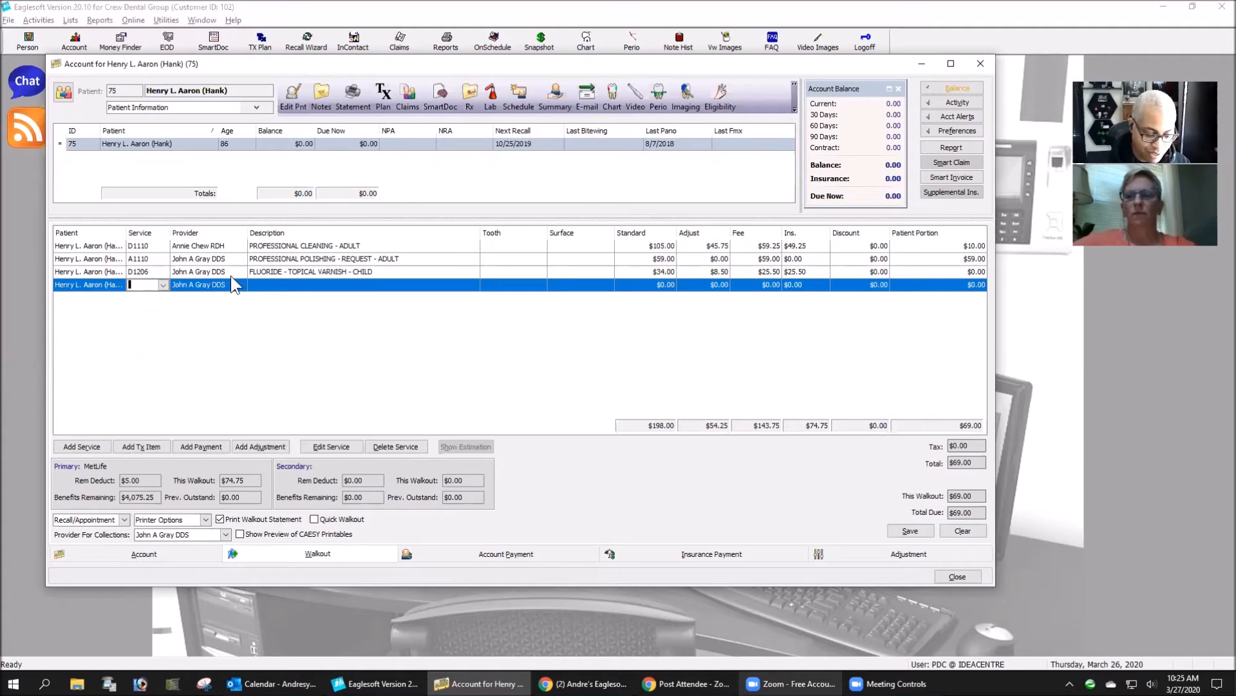
type("A1206")
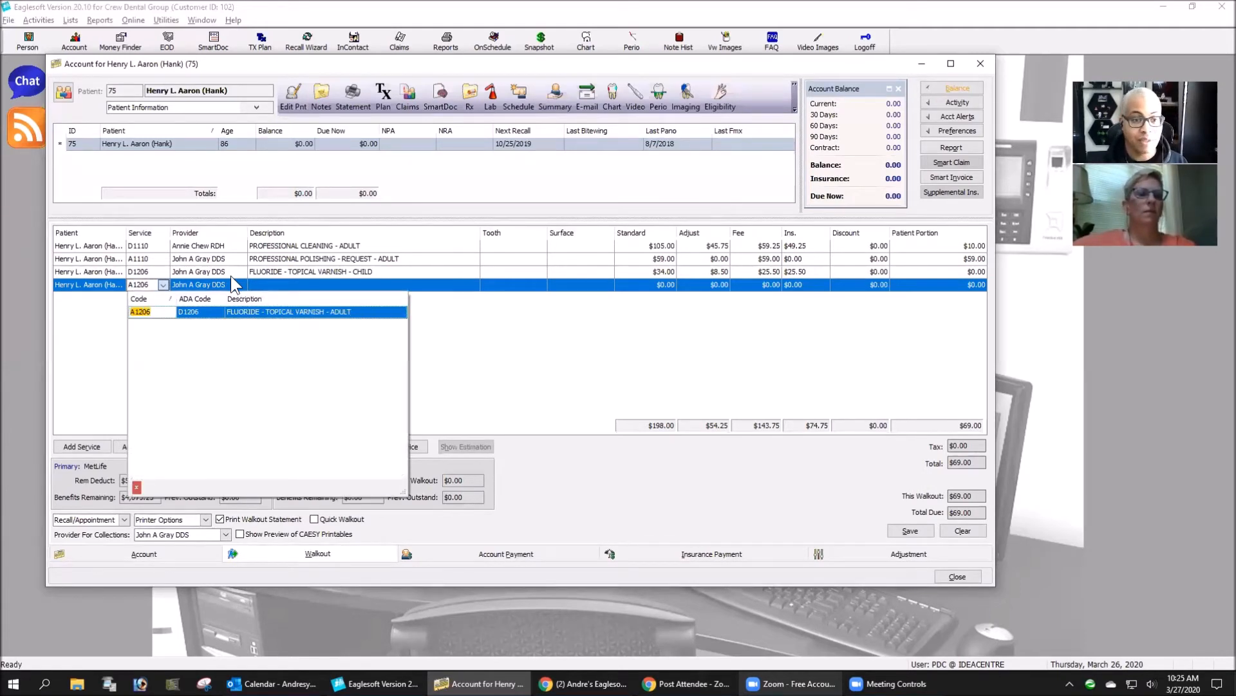
key("Tab")
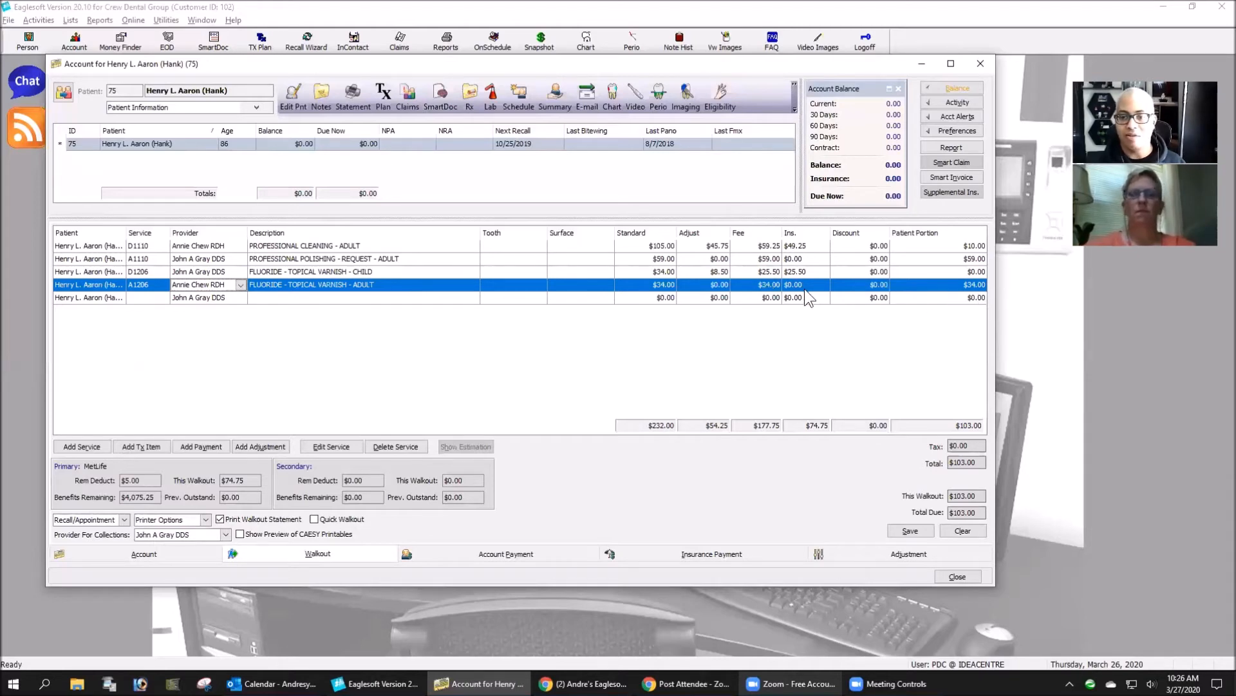
Check the insurance calculation details of the D1206 line, and close the account, discarding the walkout.
left_click(799, 271)
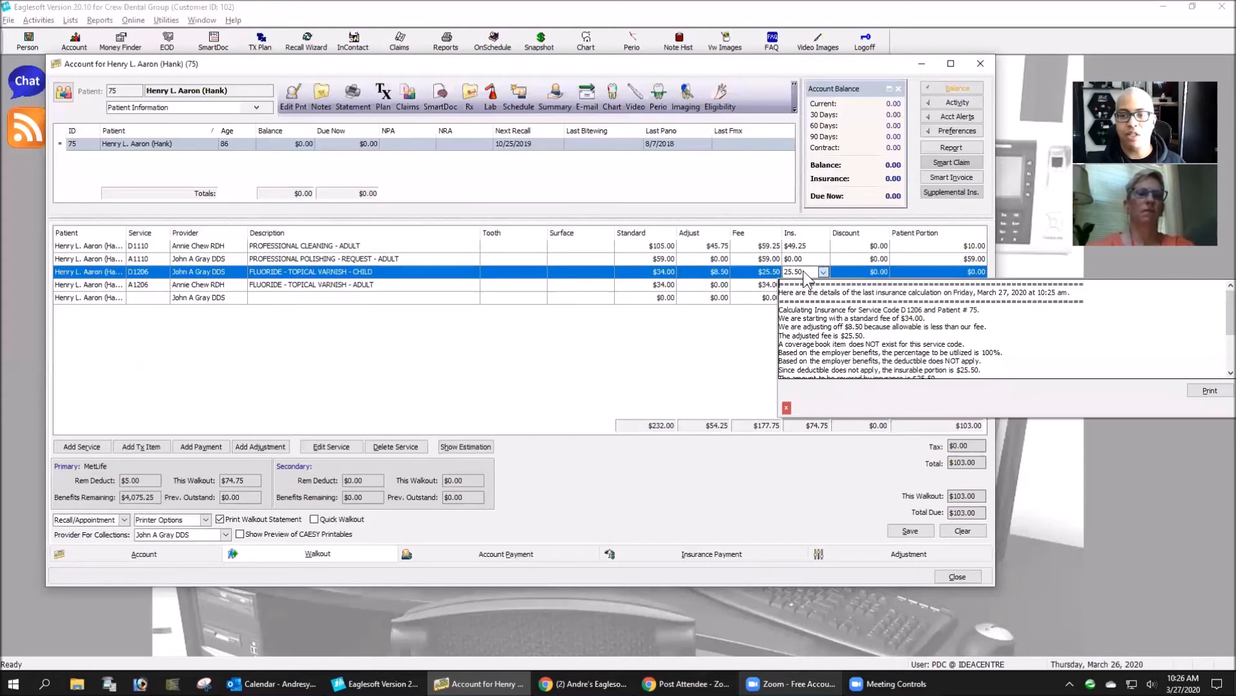
left_click(587, 275)
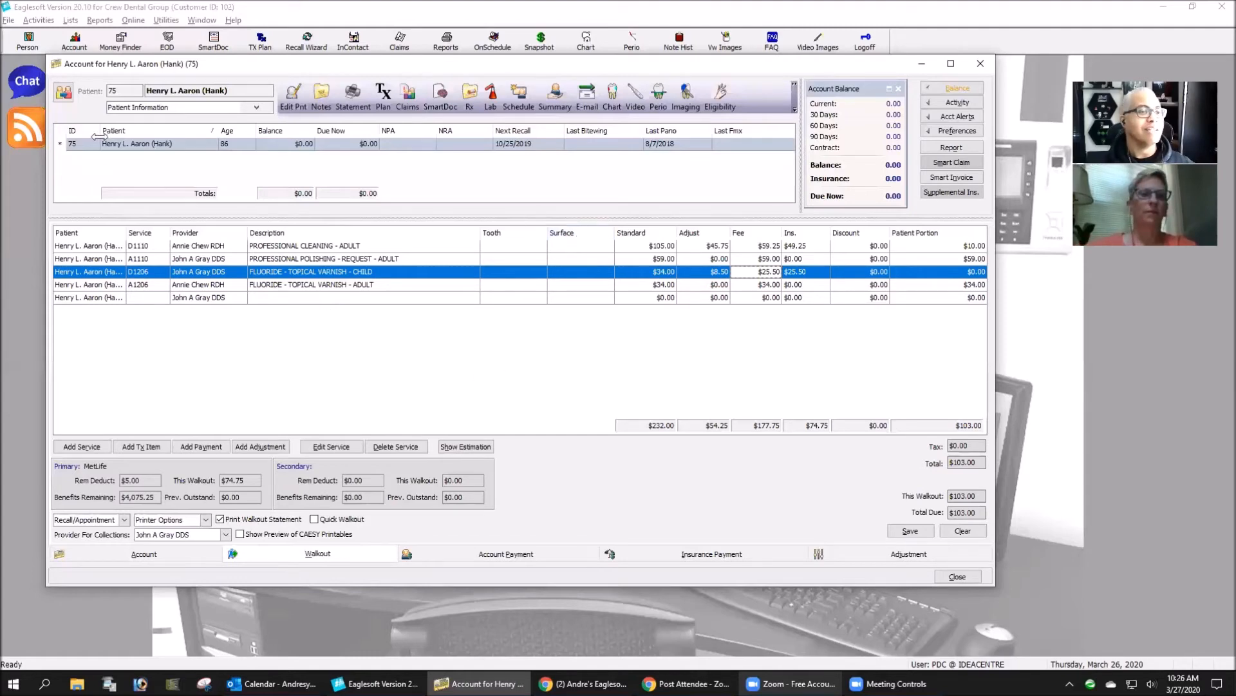
left_click(981, 63)
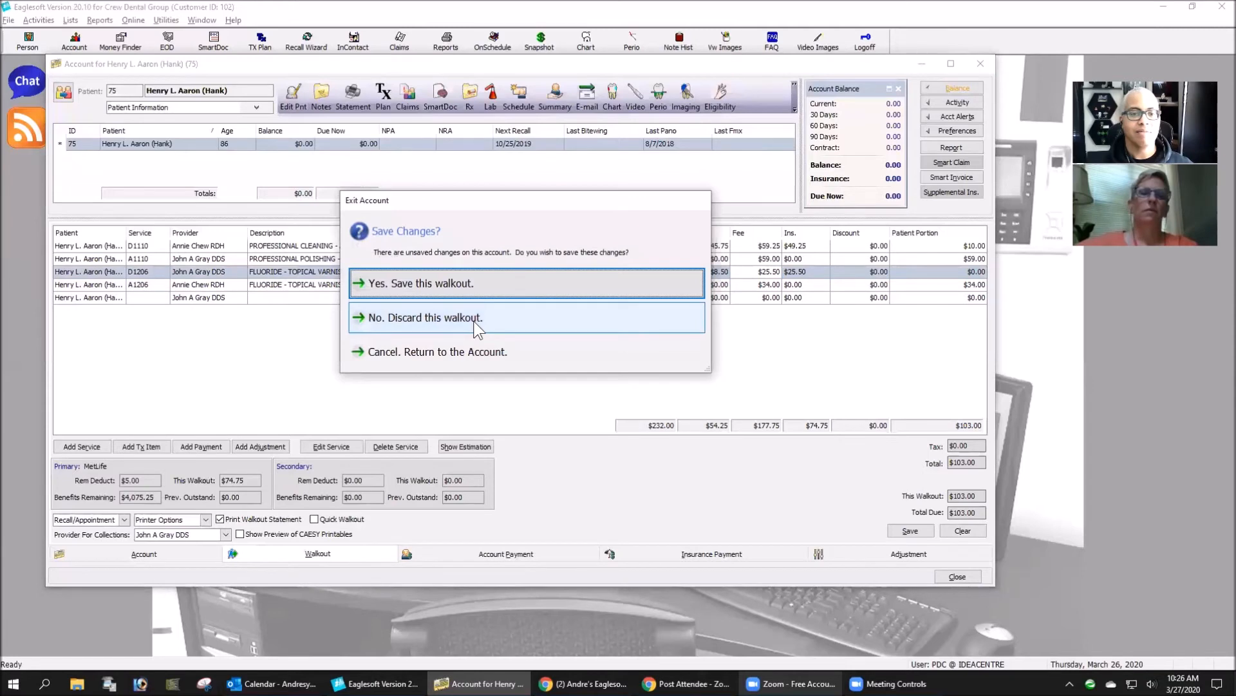
left_click(473, 318)
Open the AutoNotes list, examine how the D - SN and H - SN notes are named and grouped, and close the list.
left_click(71, 20)
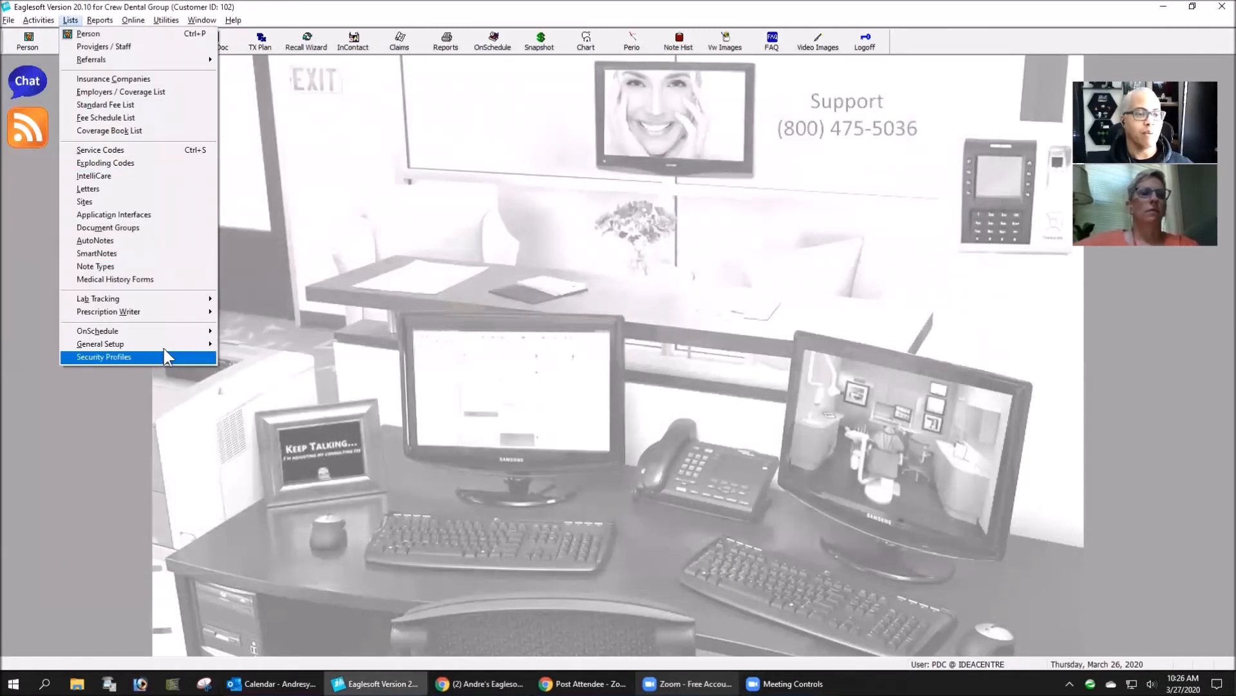
mouse_move(169, 345)
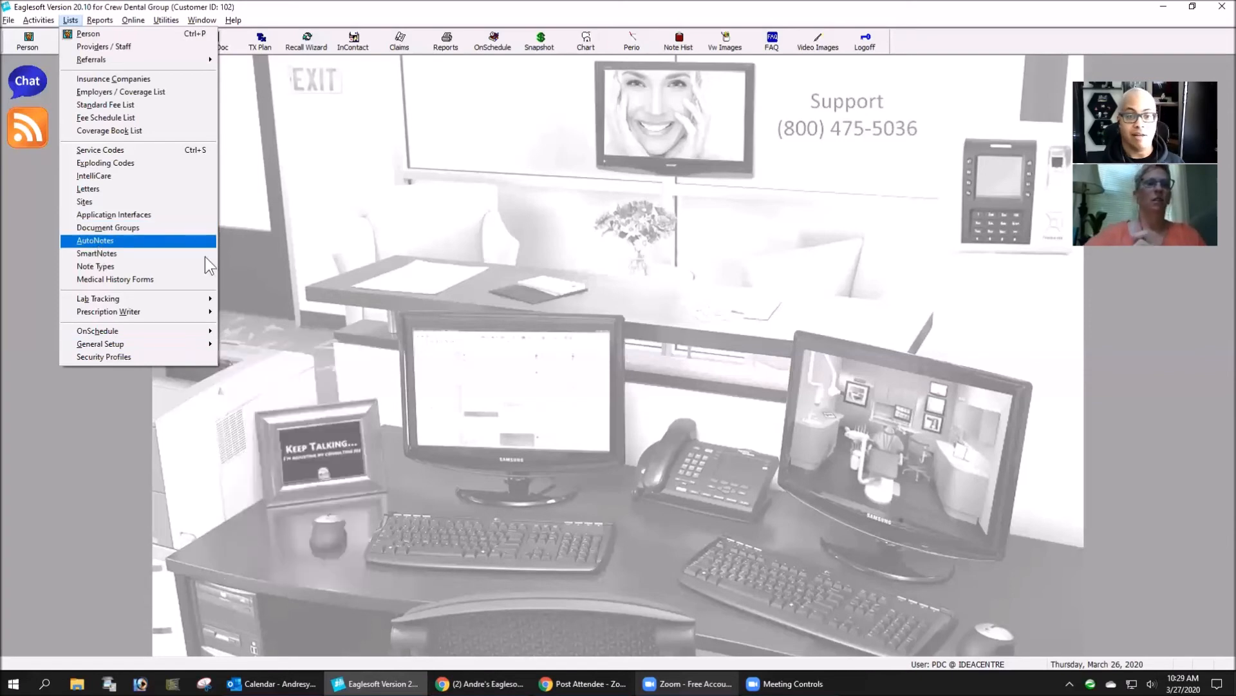
left_click(97, 240)
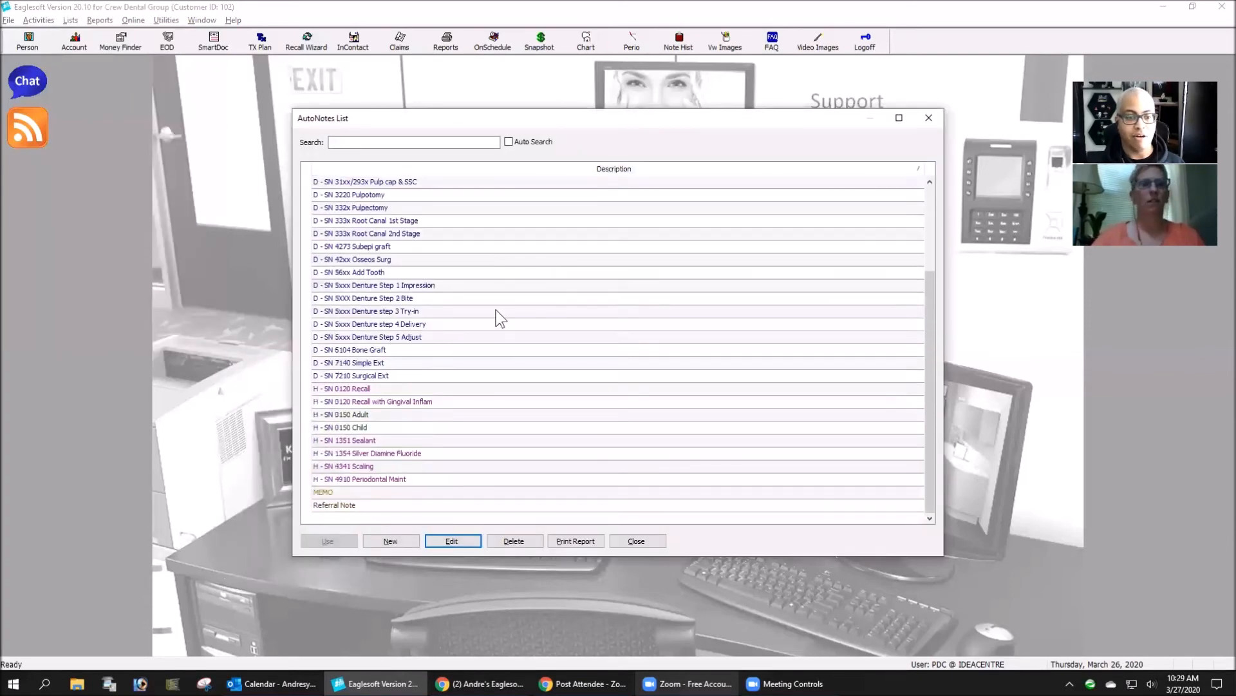
scroll(499, 313, "up", 3)
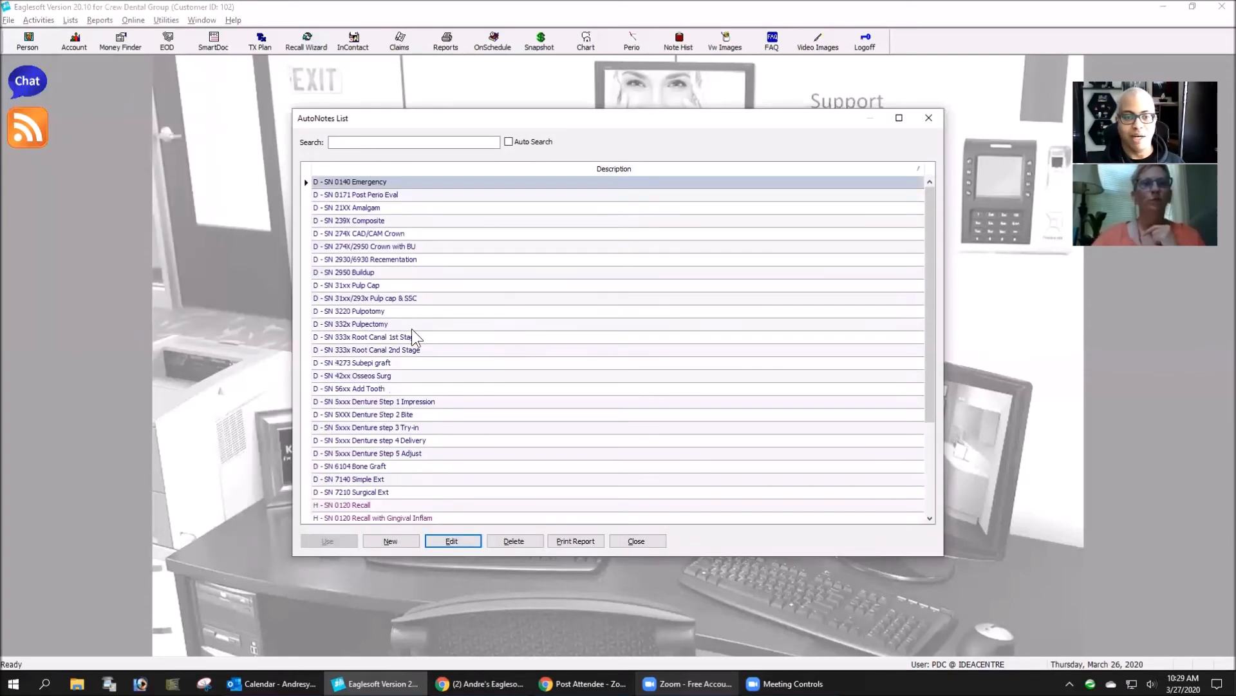
scroll(428, 457, "down", 3)
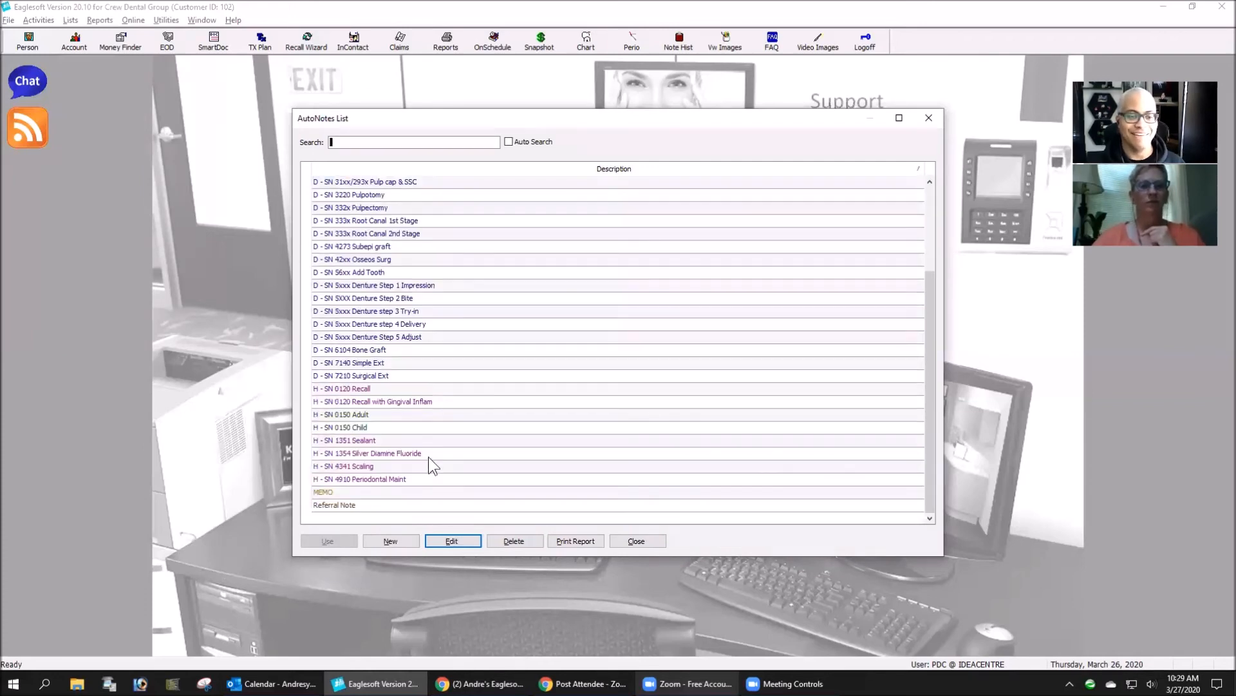
scroll(366, 453, "up", 3)
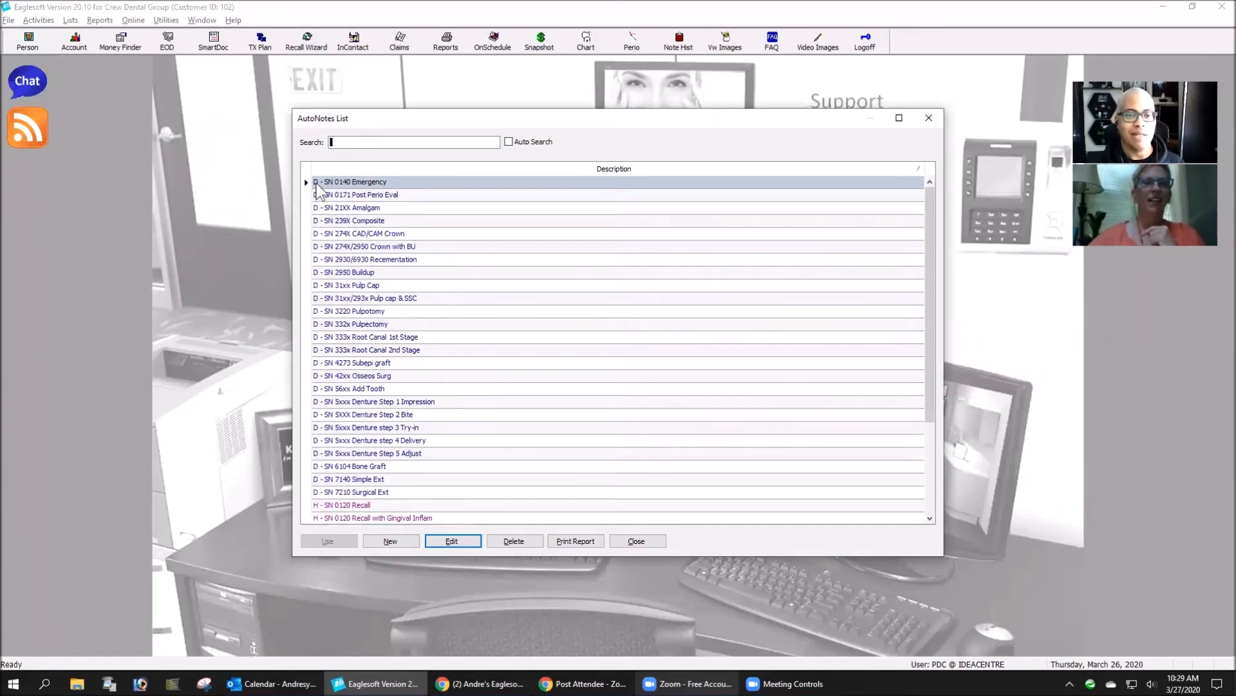
scroll(465, 301, "down", 3)
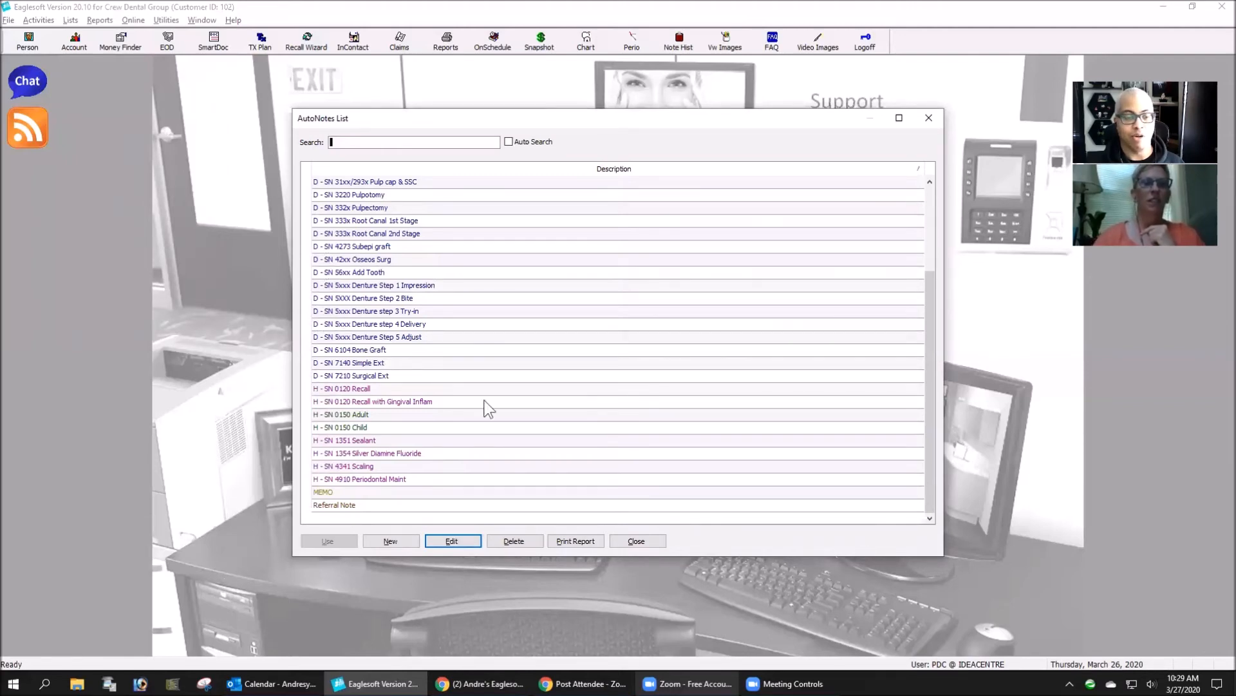
scroll(483, 408, "up", 3)
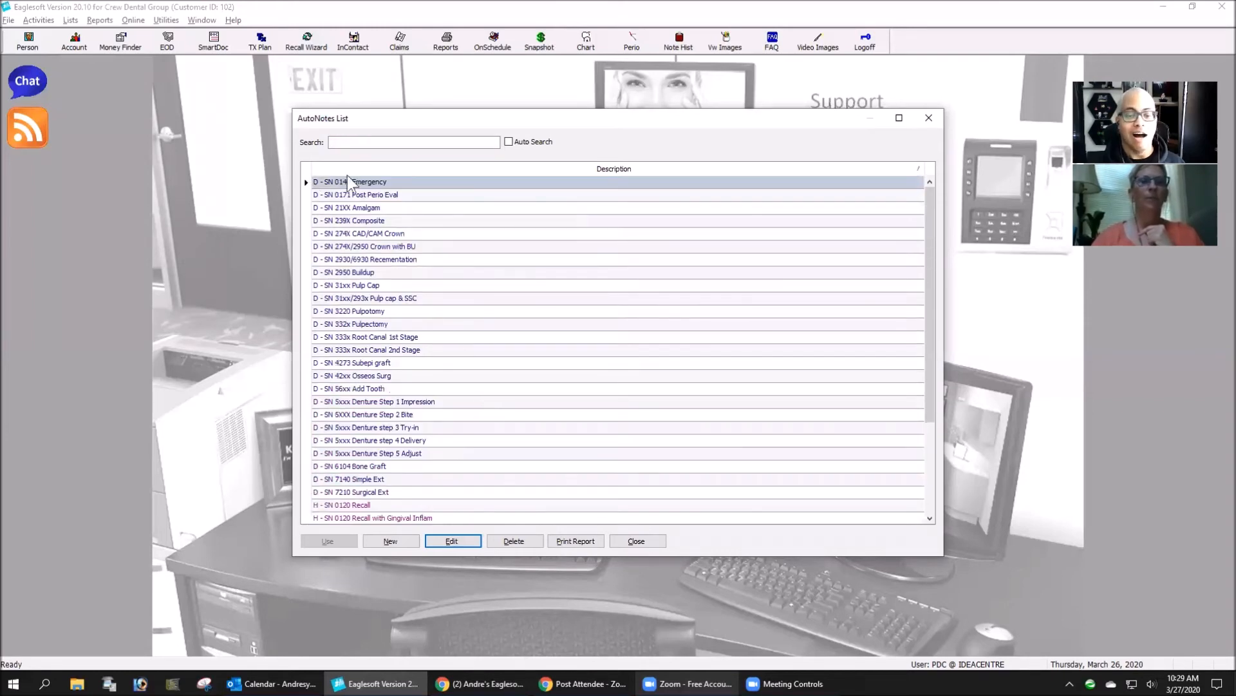
left_click(644, 539)
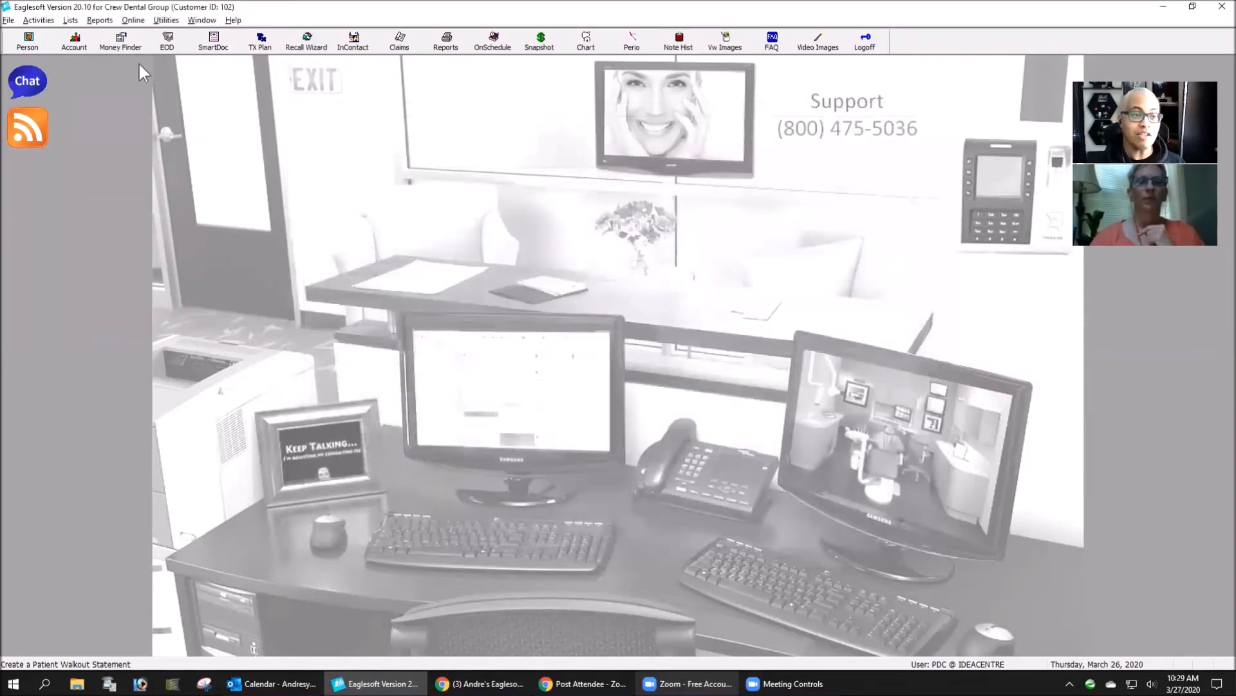
Open the SmartNotes list and review the prompt setup and responses of the ANESTHESIA SmartNote, leaving it unedited.
left_click(69, 20)
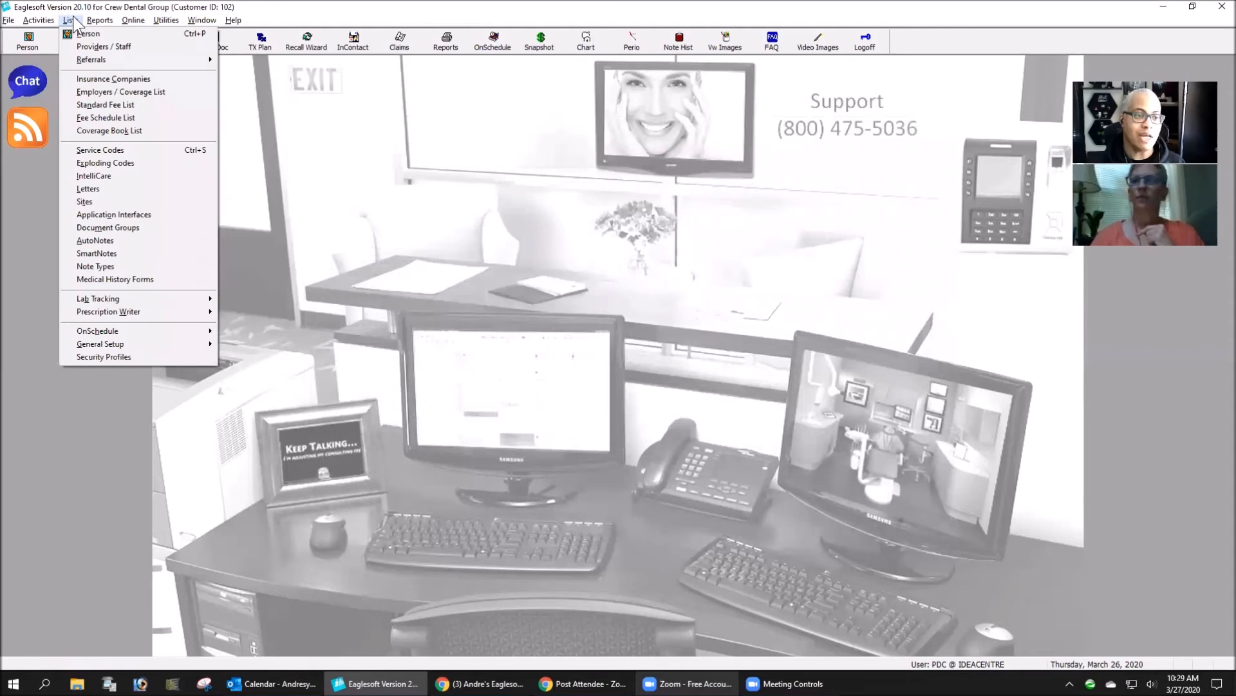
left_click(132, 254)
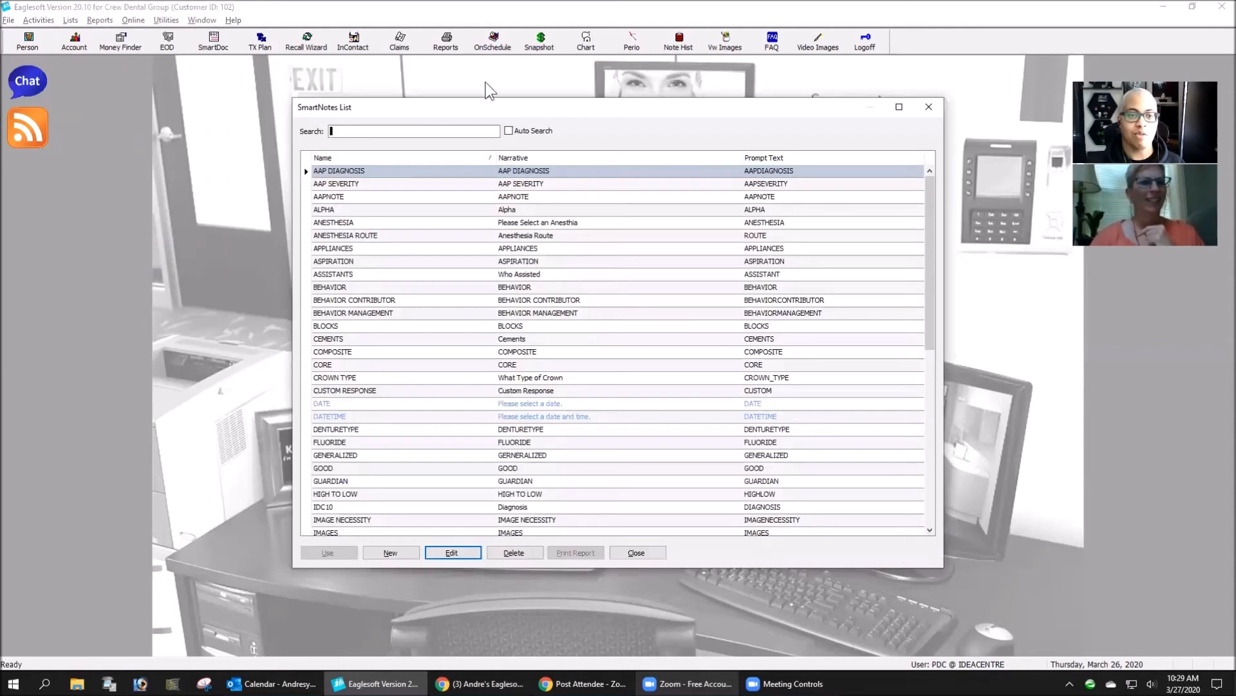
scroll(573, 212, "down", 2)
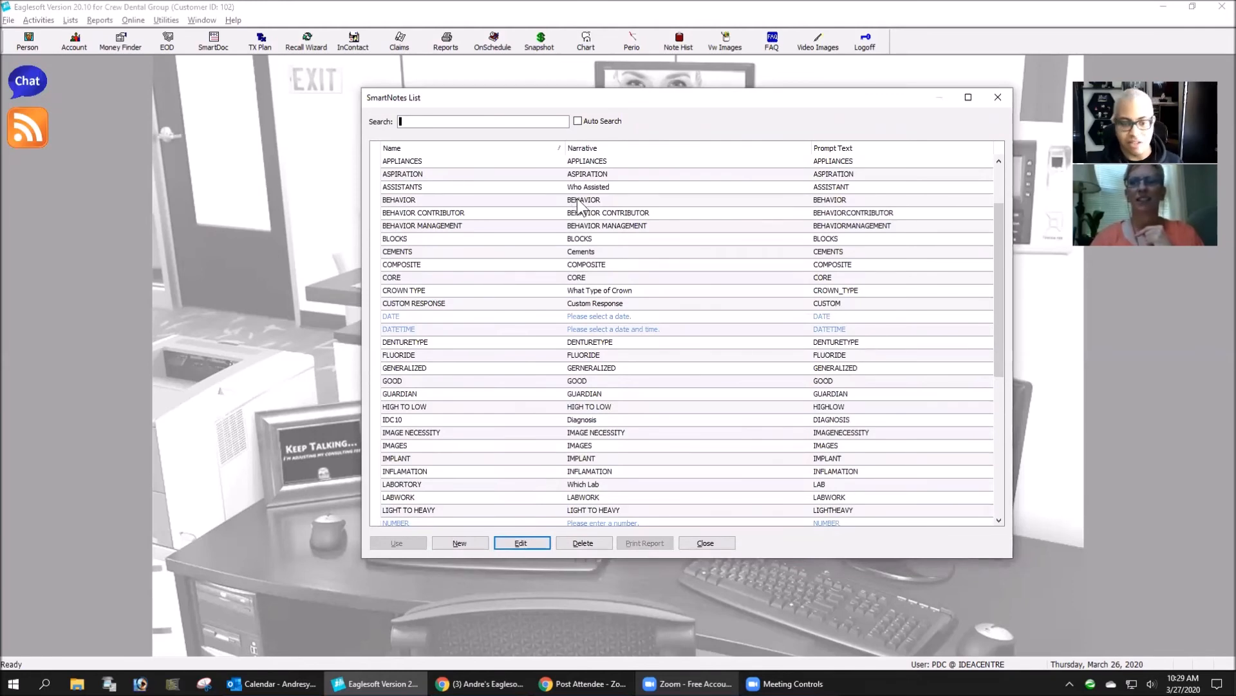
scroll(548, 232, "up", 2)
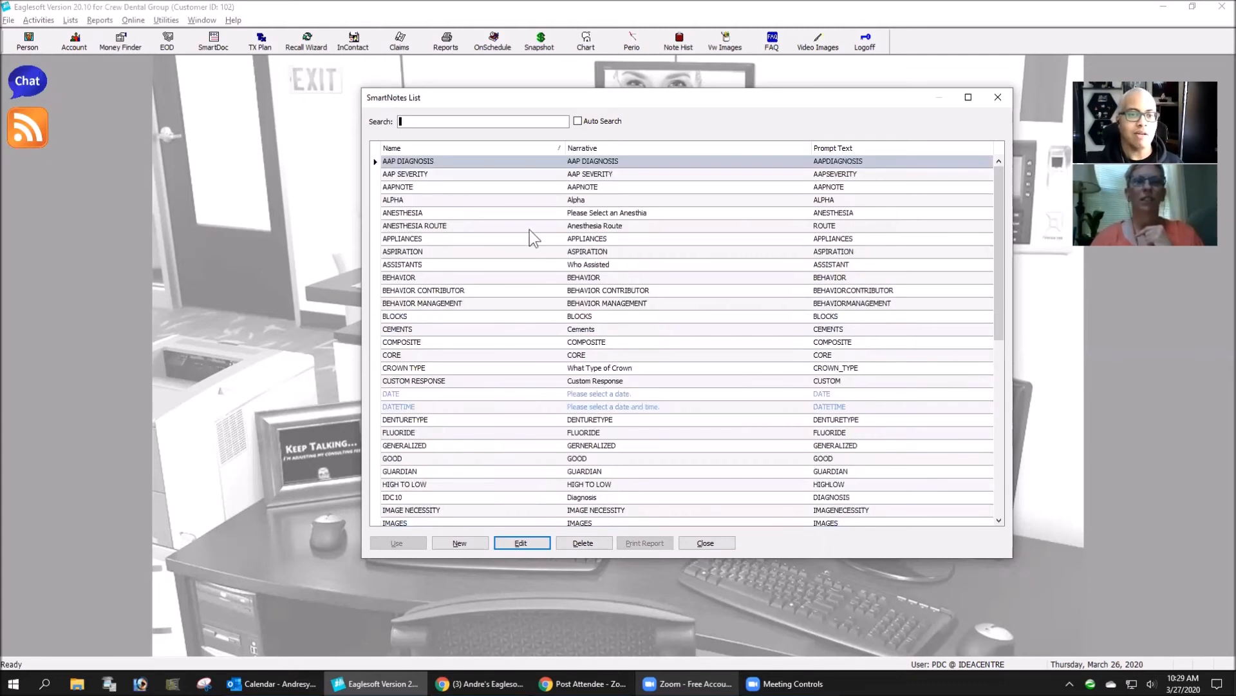
left_click(480, 214)
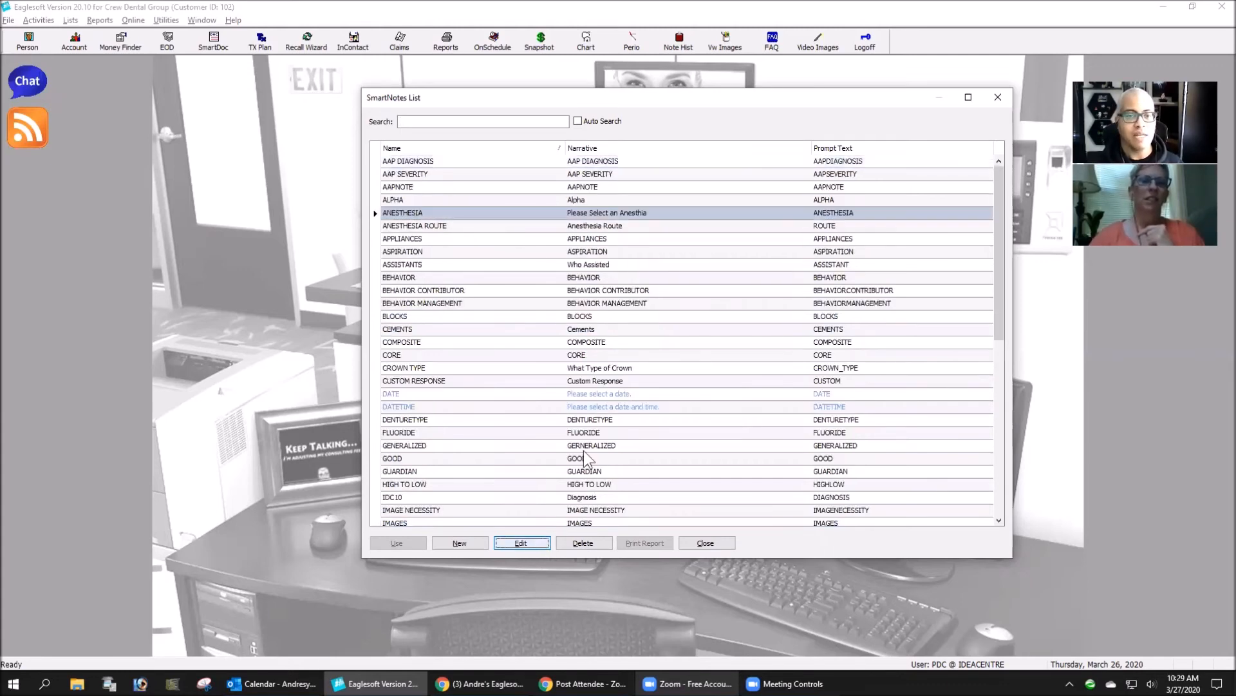
key("Return")
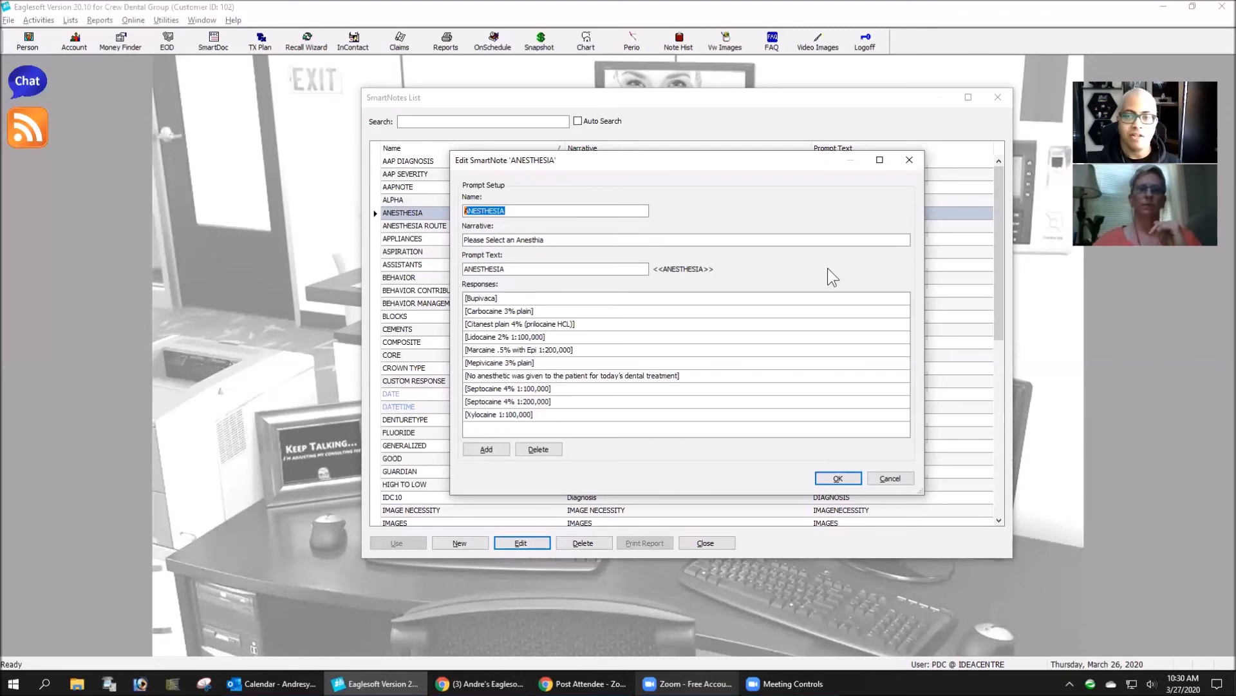
left_click(917, 164)
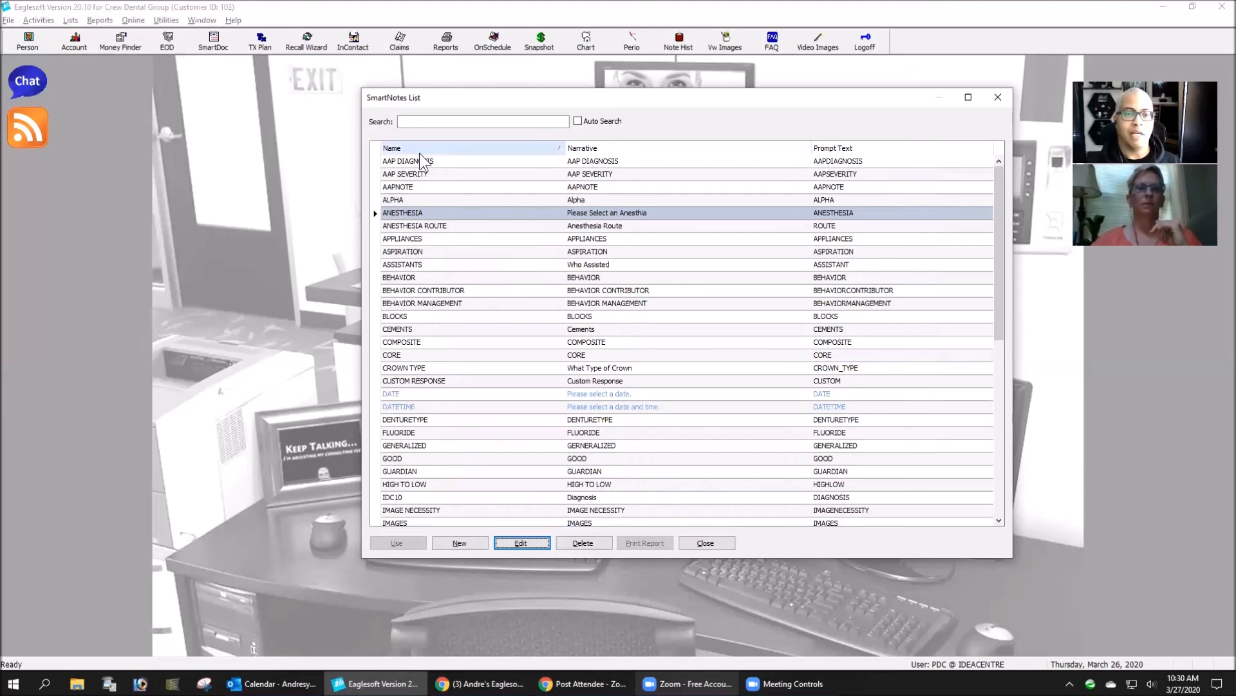
Open the AAP DIAGNOSIS SmartNote, review its prompt text and responses, and close it without changes.
left_click(470, 161)
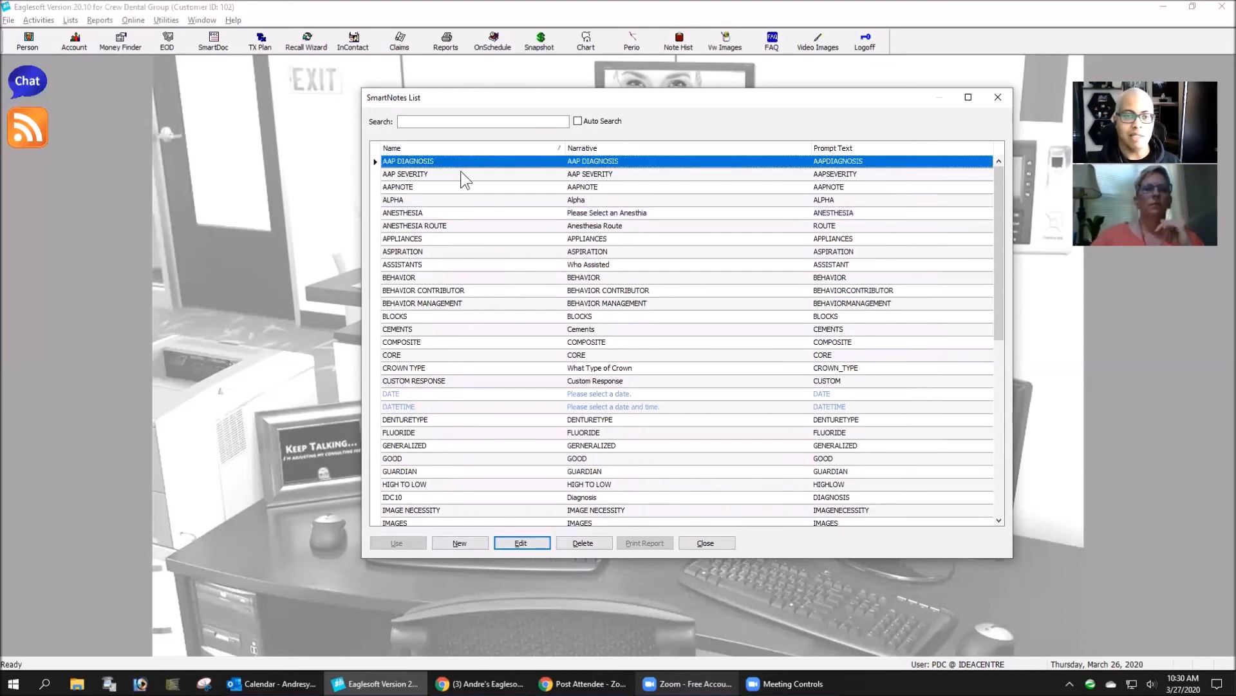
left_click(522, 543)
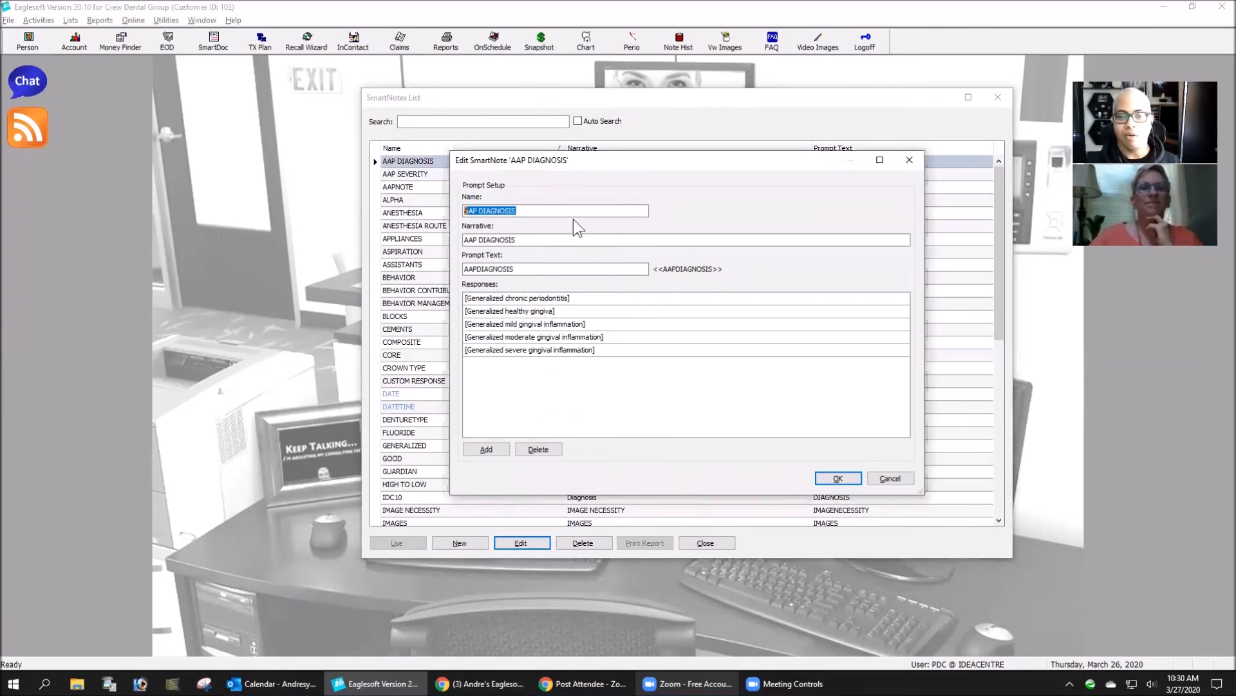
left_click(910, 161)
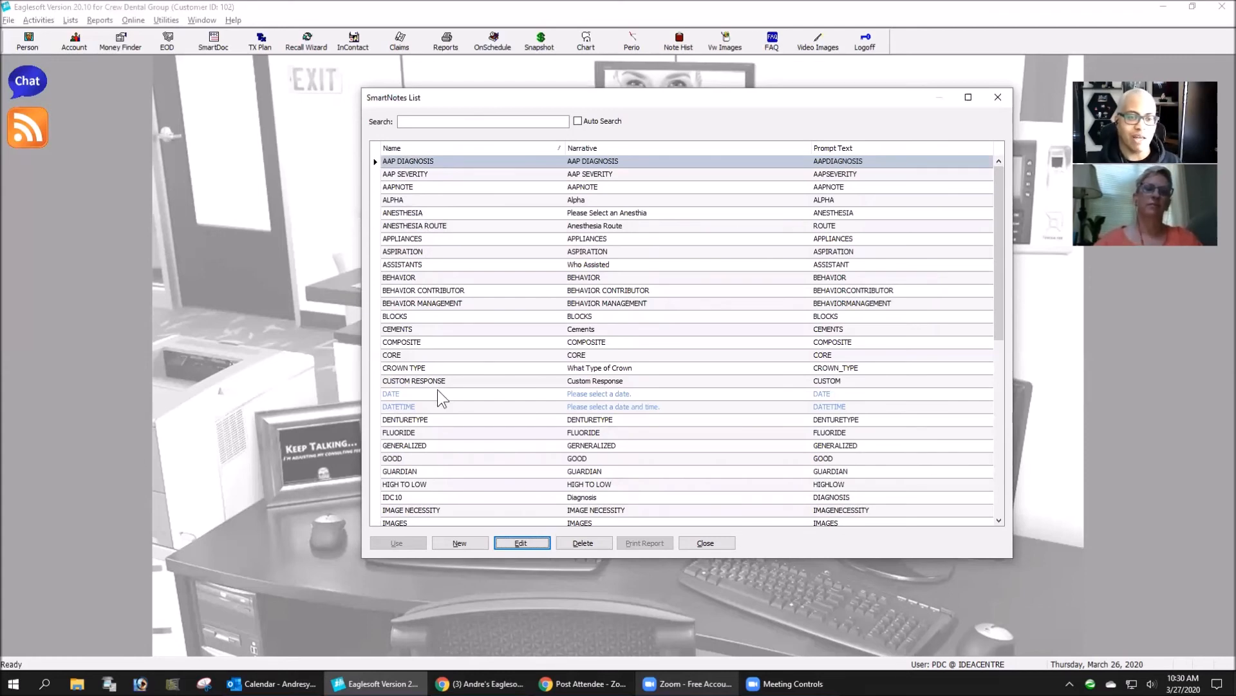
Open the CROWN TYPE SmartNote from the list, review its prompt setup and crown responses, and close it without changes.
left_click(435, 330)
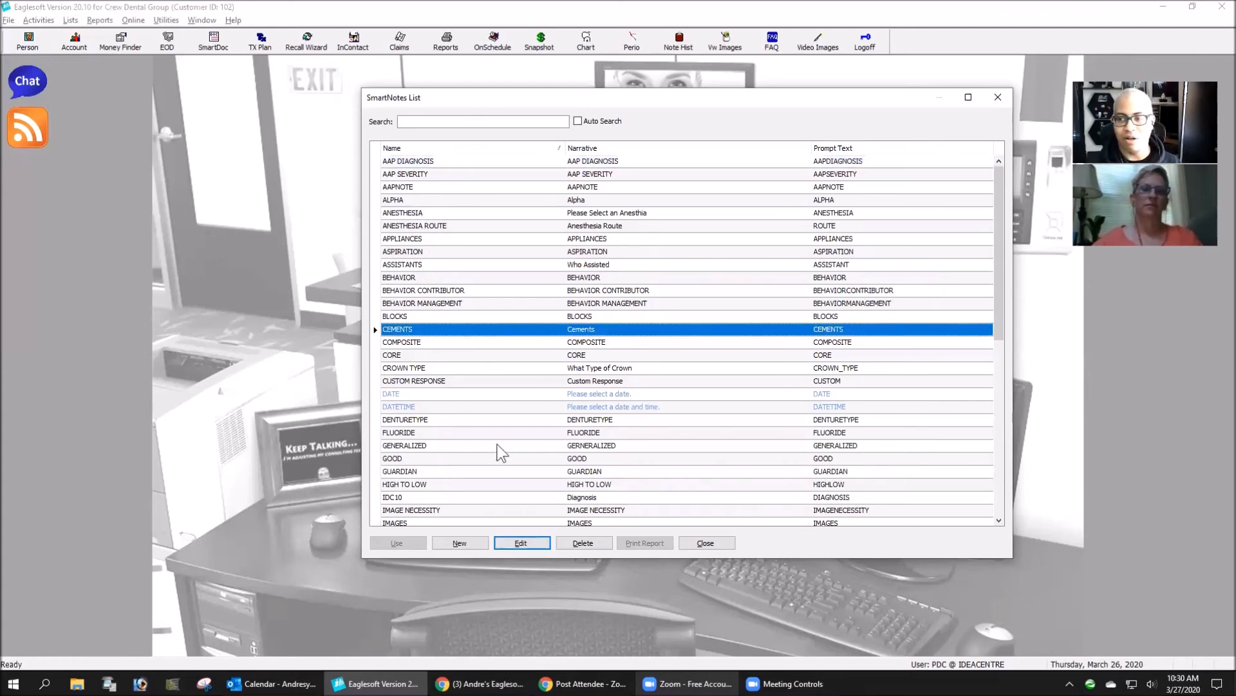
left_click(448, 342)
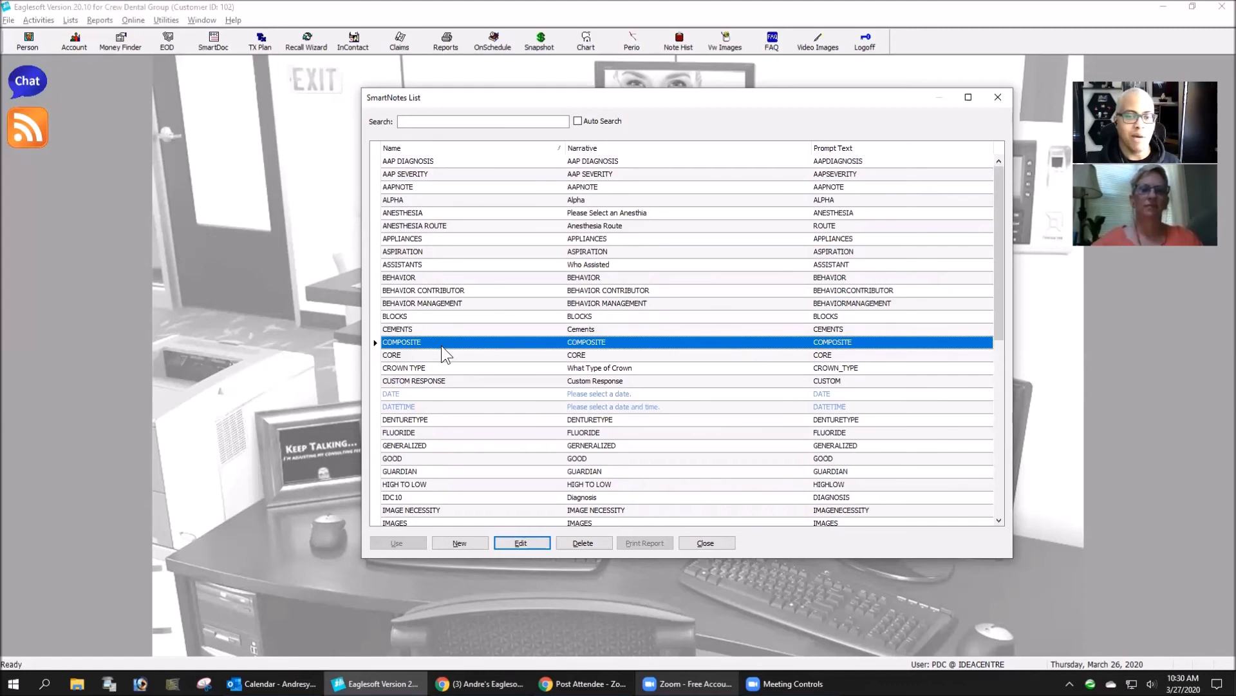
left_click(434, 356)
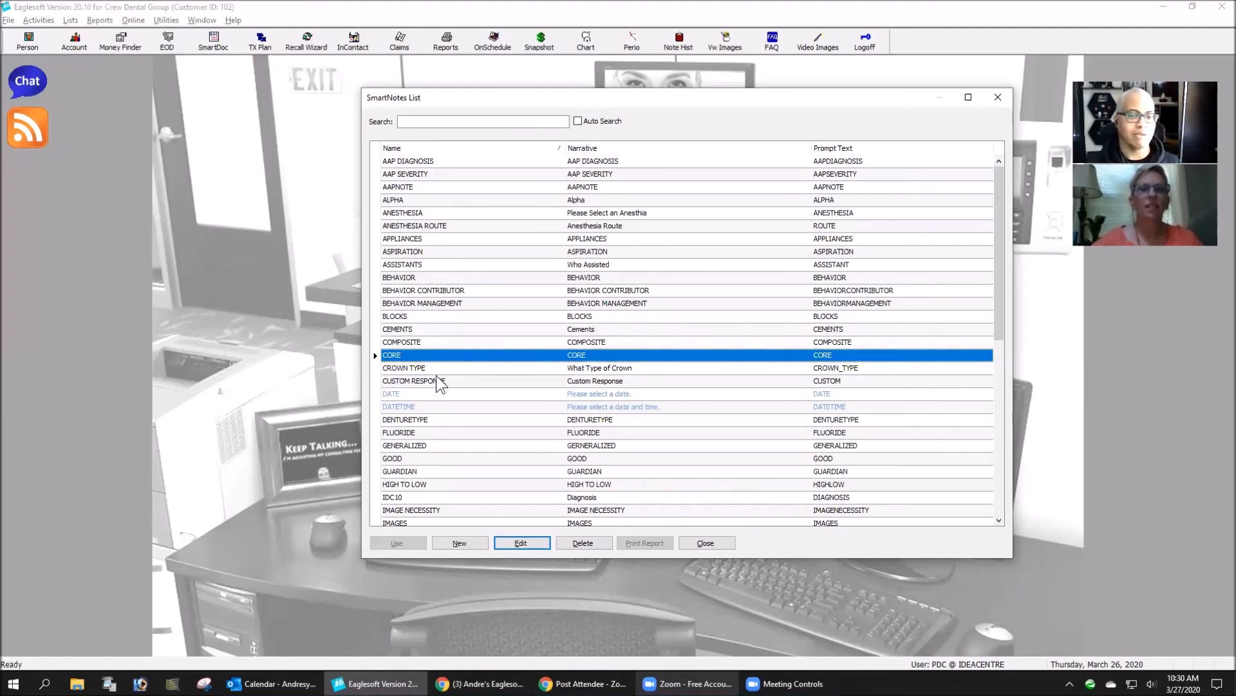
left_click(425, 369)
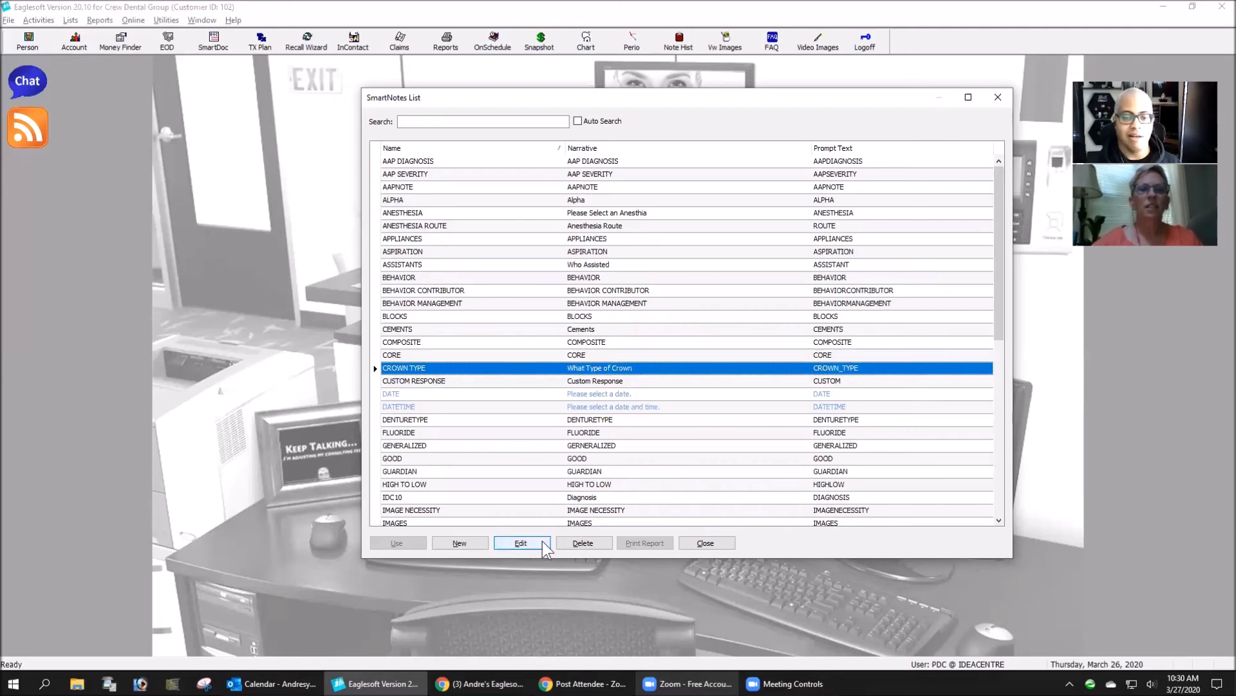
left_click(522, 543)
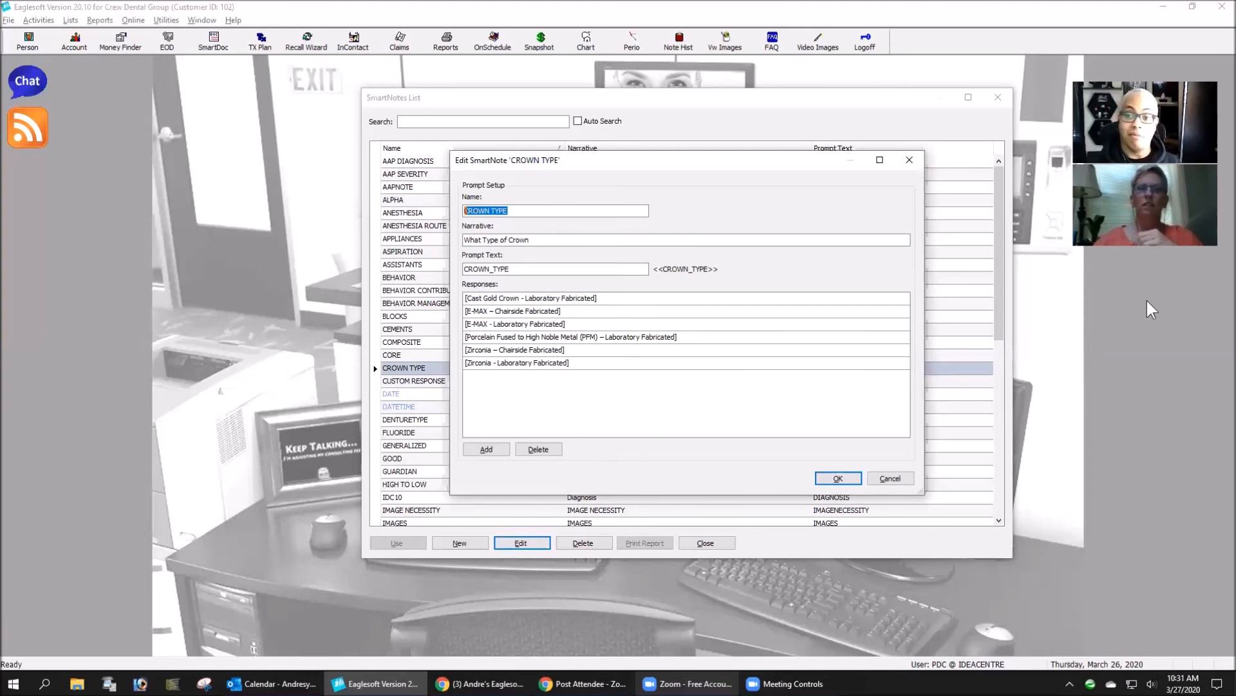
left_click(891, 478)
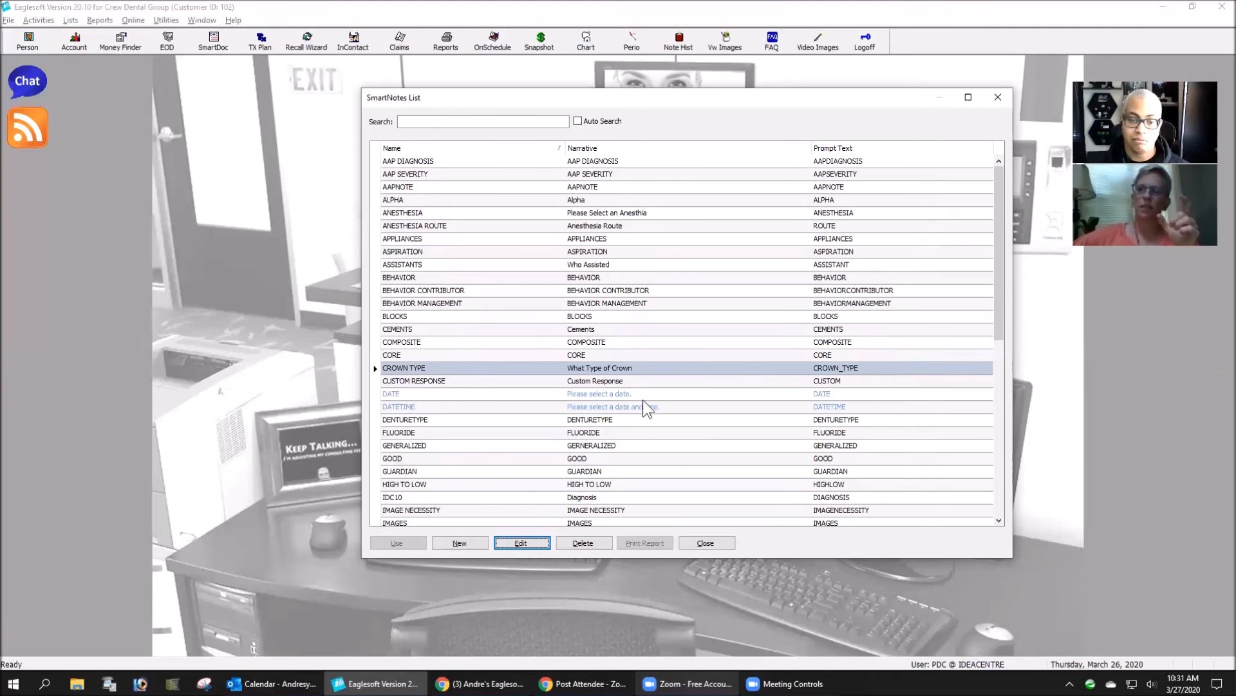
Open the IDC10 SmartNote, review its diagnosis responses without editing, look further through the SmartNotes, and close the list.
left_click(579, 498)
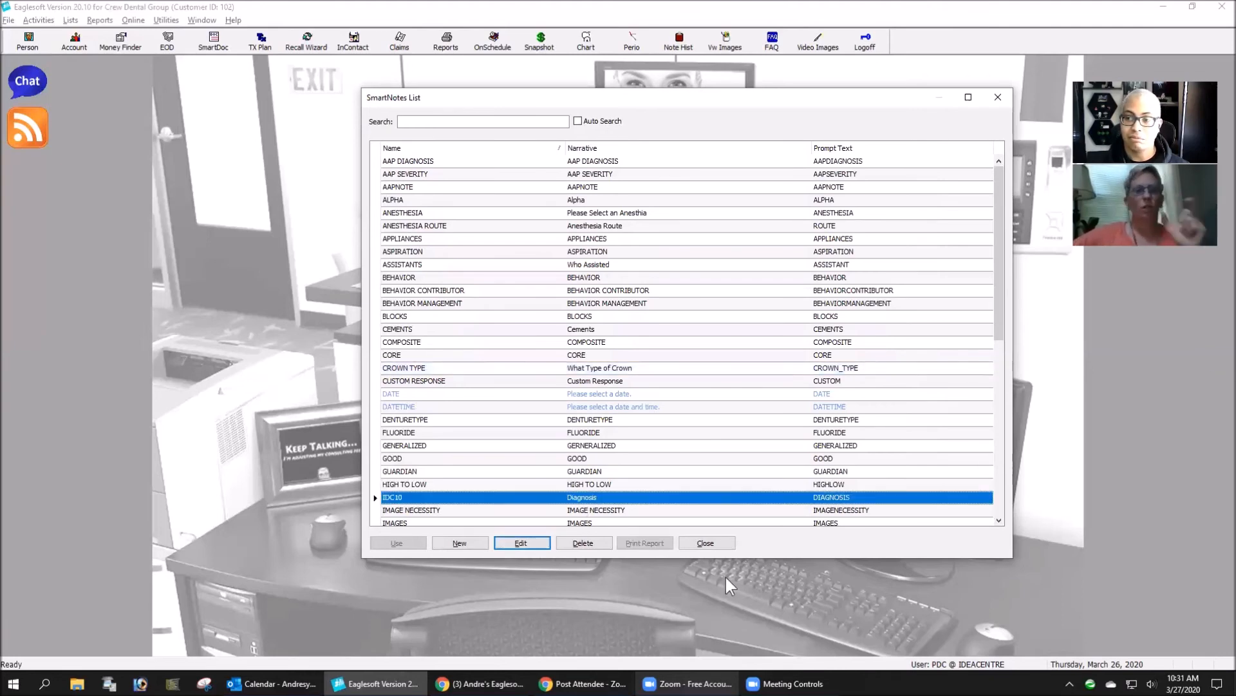
scroll(712, 512, "down", 3)
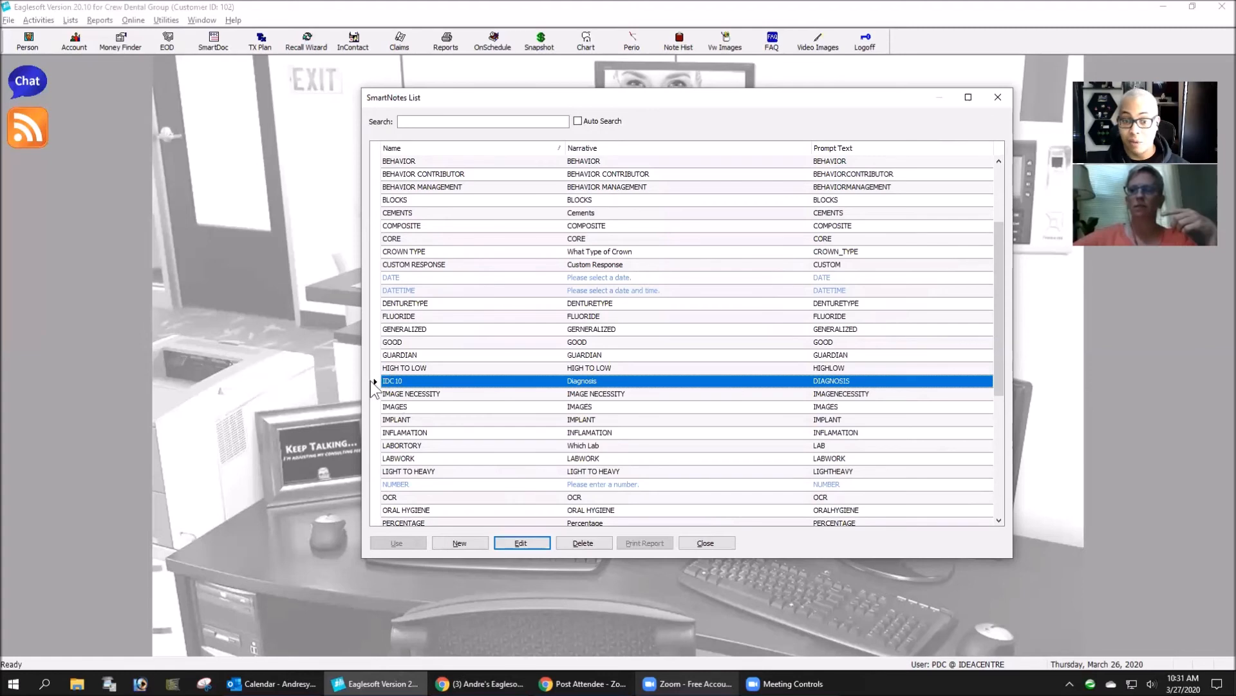
left_click(520, 543)
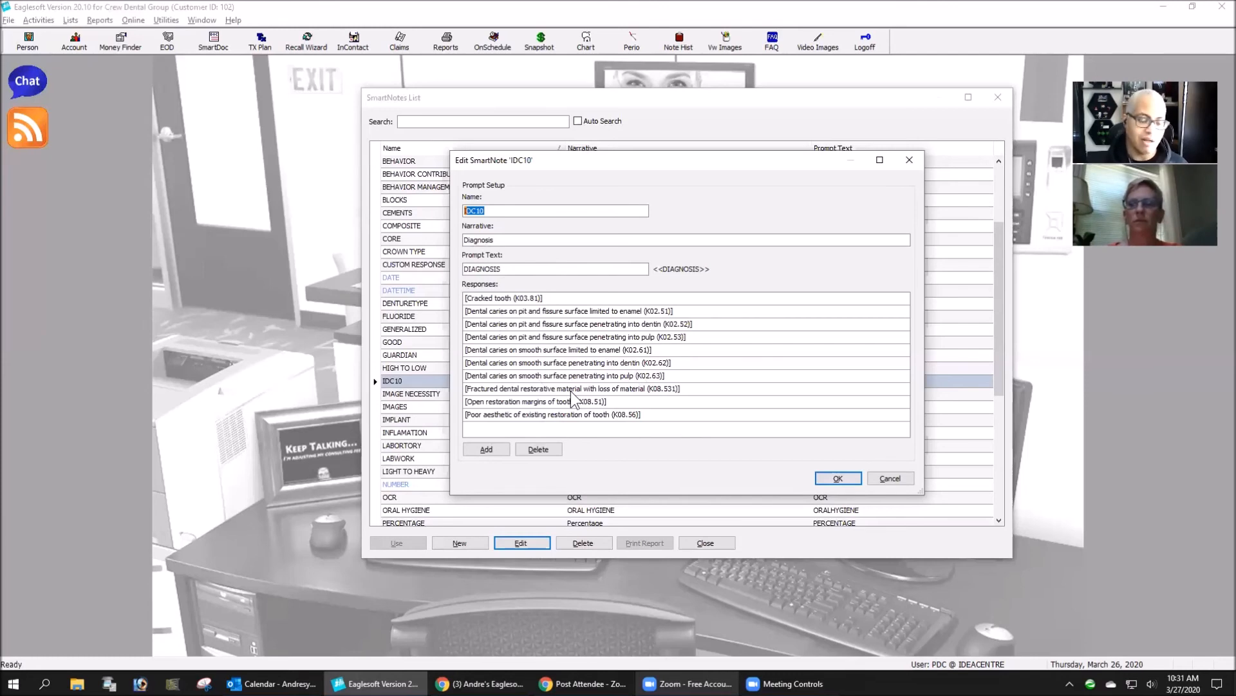
left_click(913, 167)
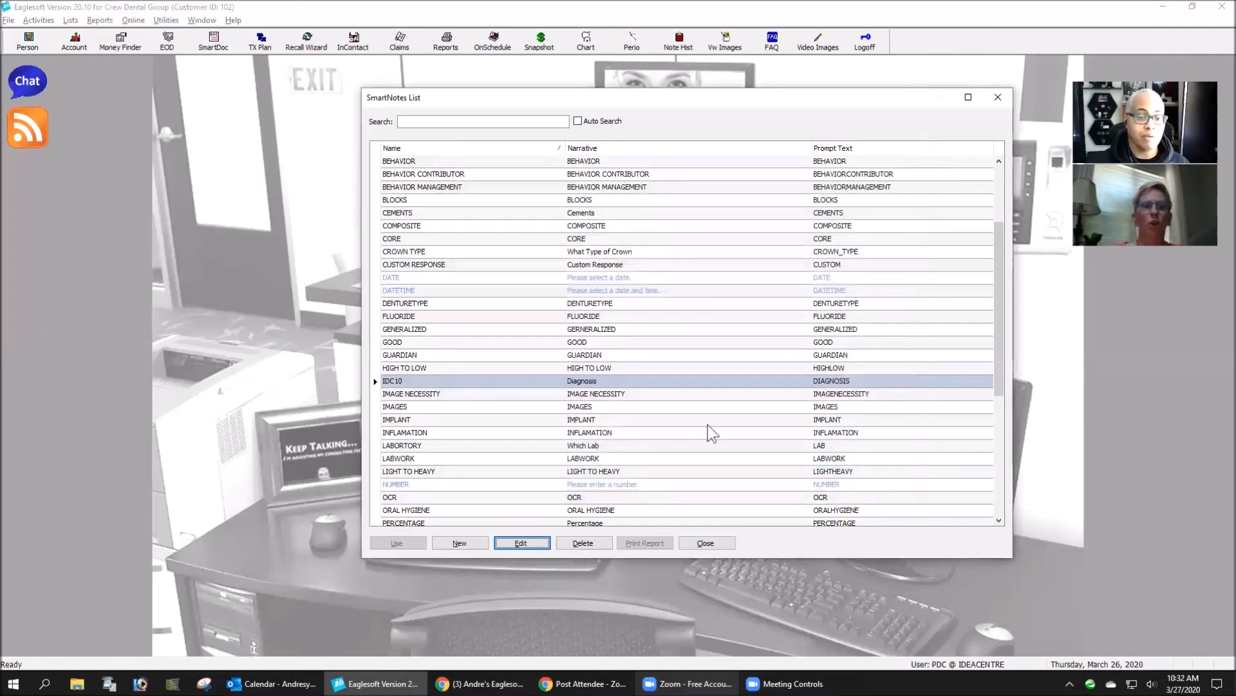
scroll(709, 428, "down", 3)
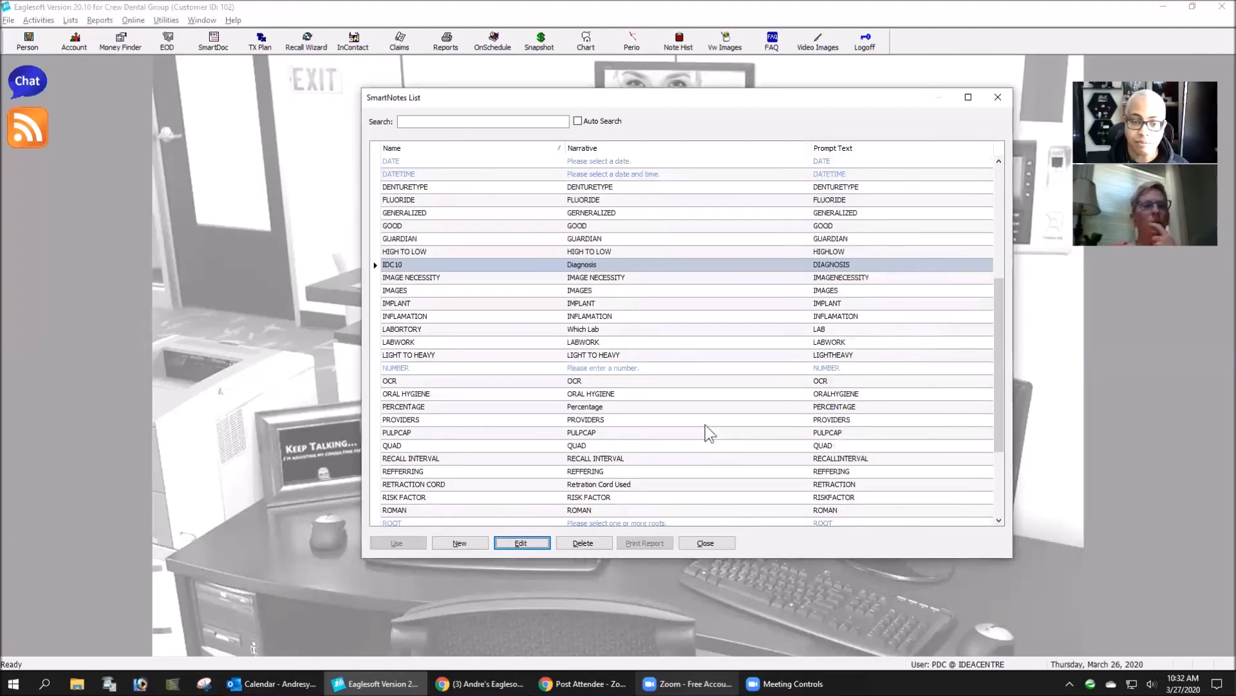
left_click(720, 544)
In the AutoNotes list, review the full text and SmartNote prompts of D - SN 274X CAD/CAM Crown unedited, and close the list.
left_click(71, 20)
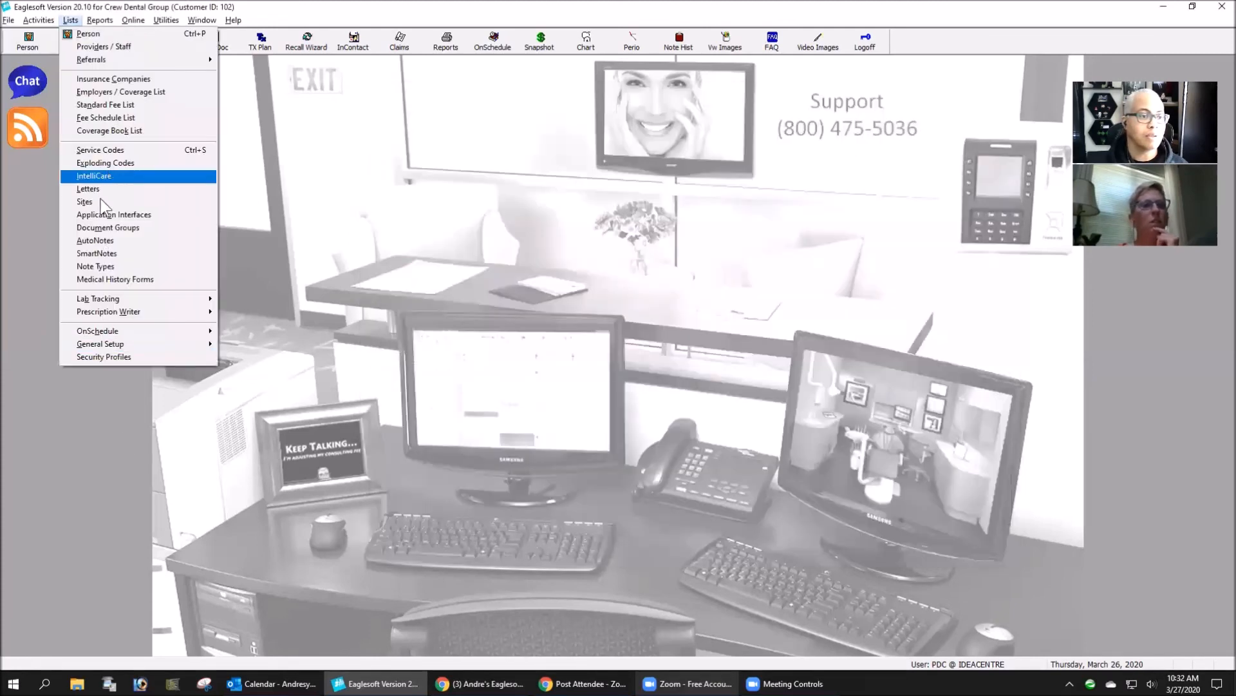
left_click(126, 240)
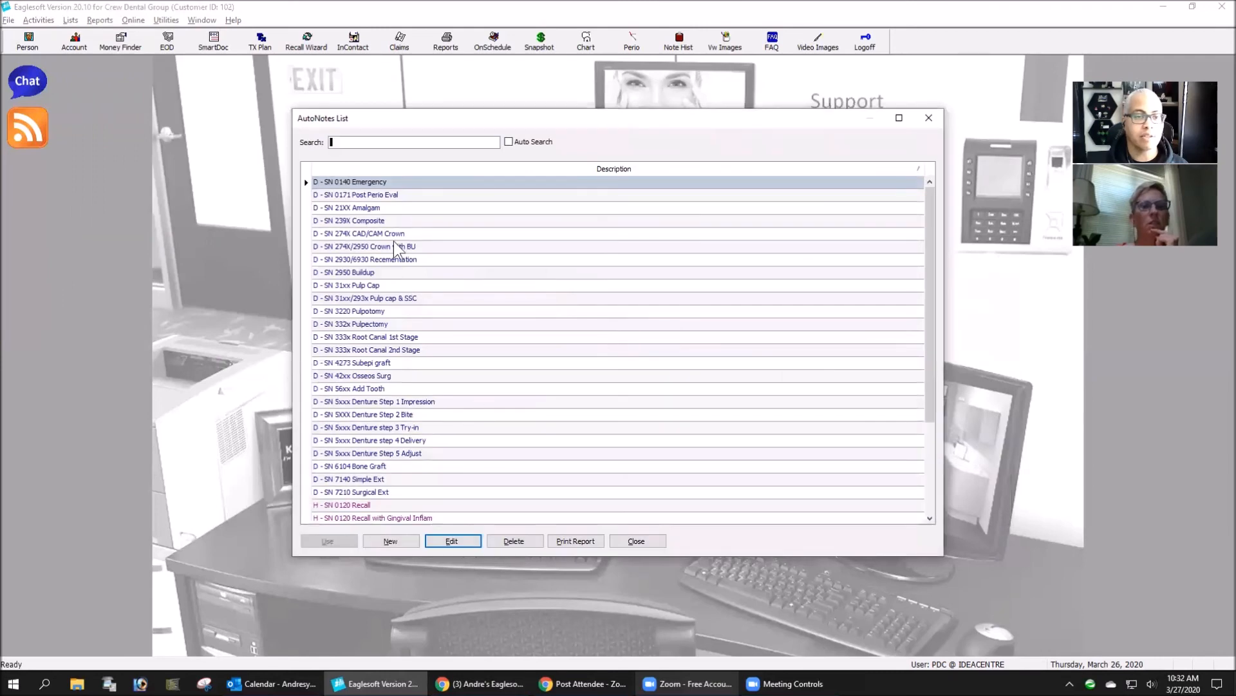
left_click(373, 234)
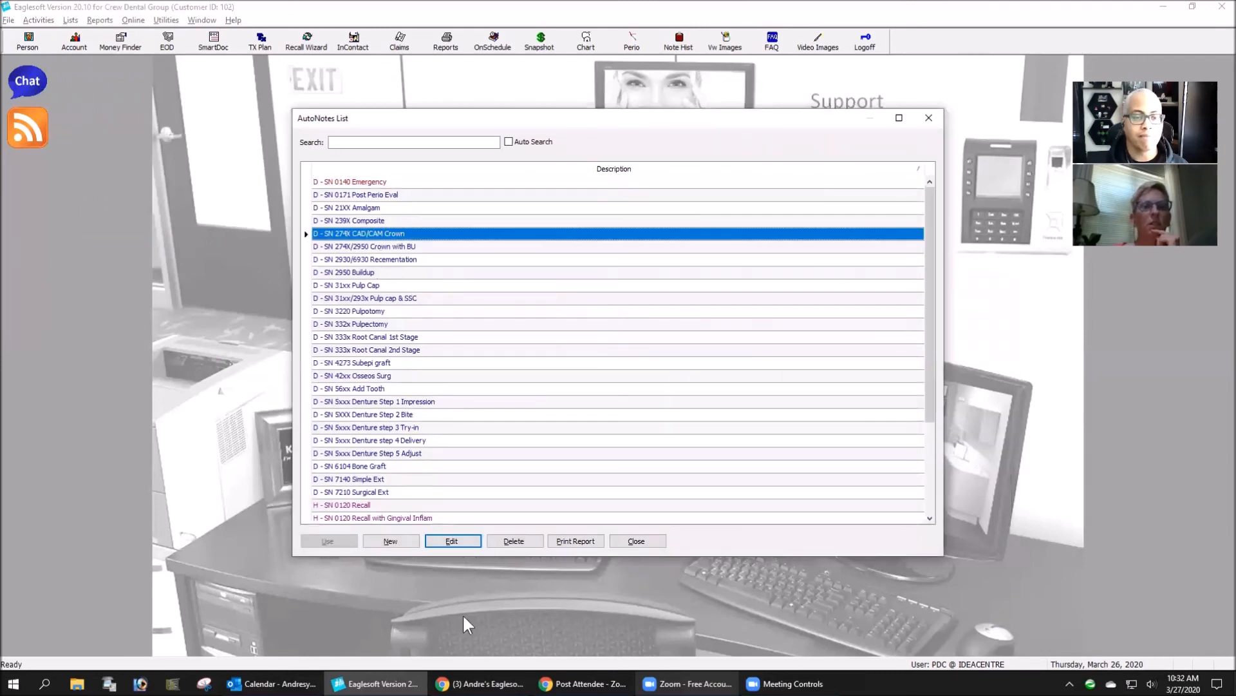
left_click(378, 245)
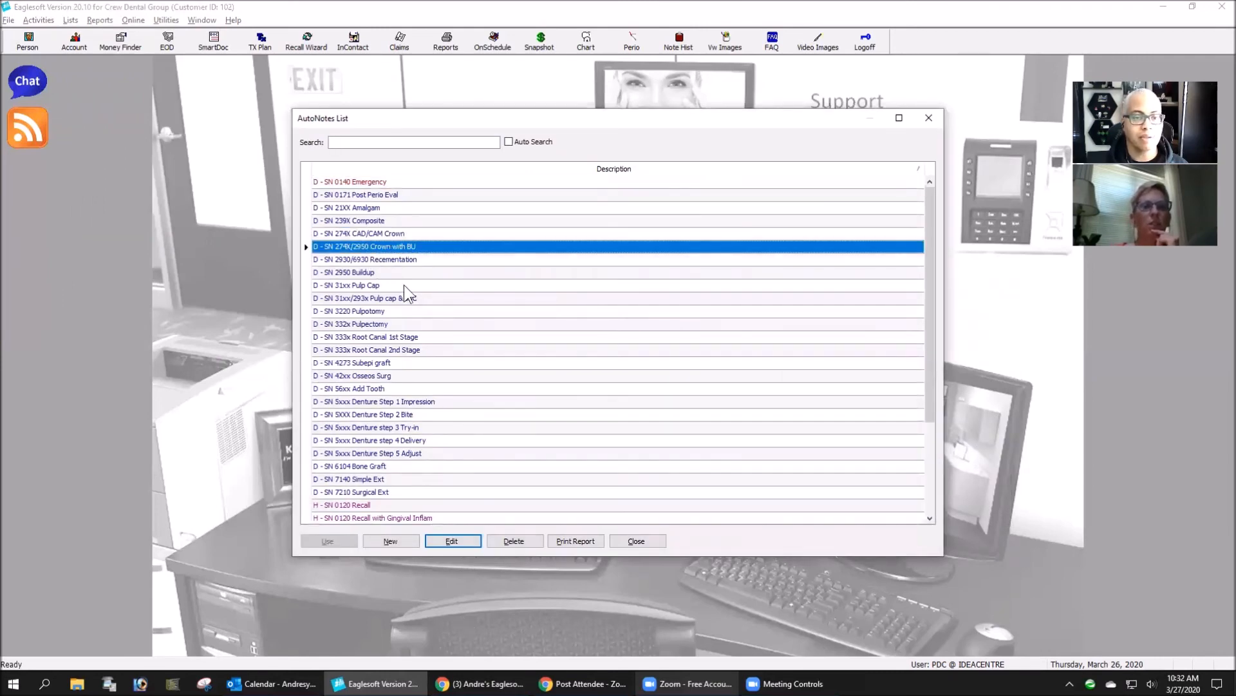
left_click(393, 231)
left_click(453, 540)
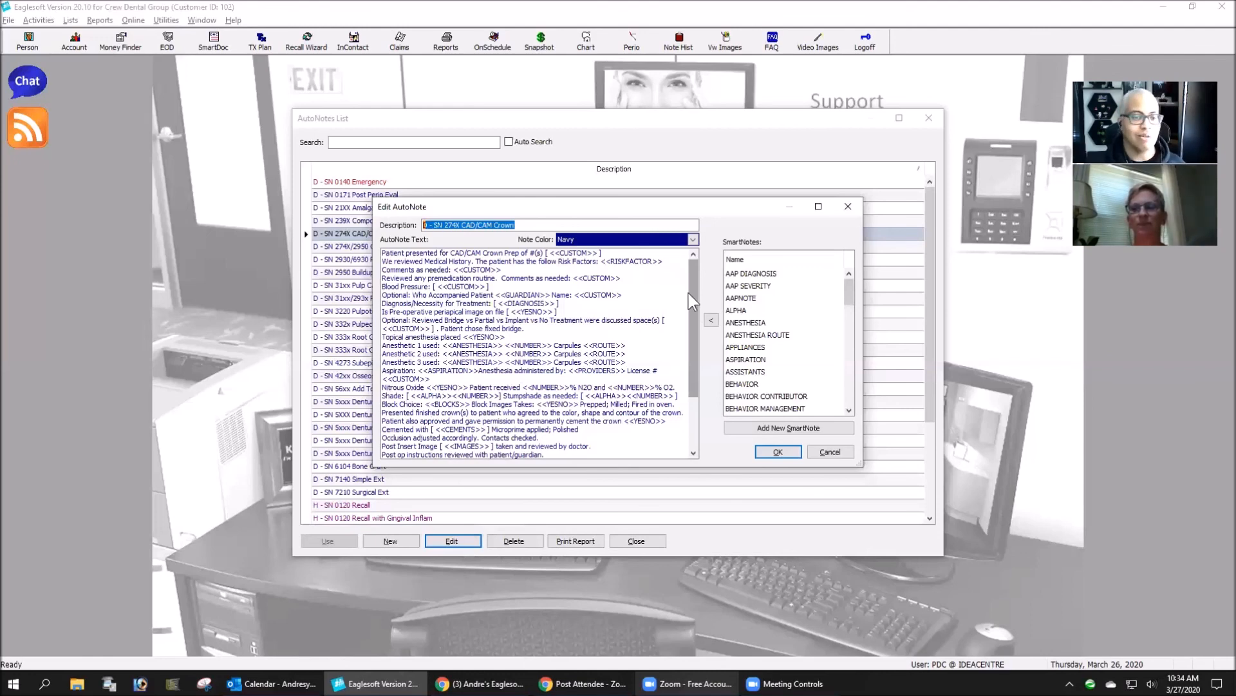
left_click_drag(689, 292, 699, 362)
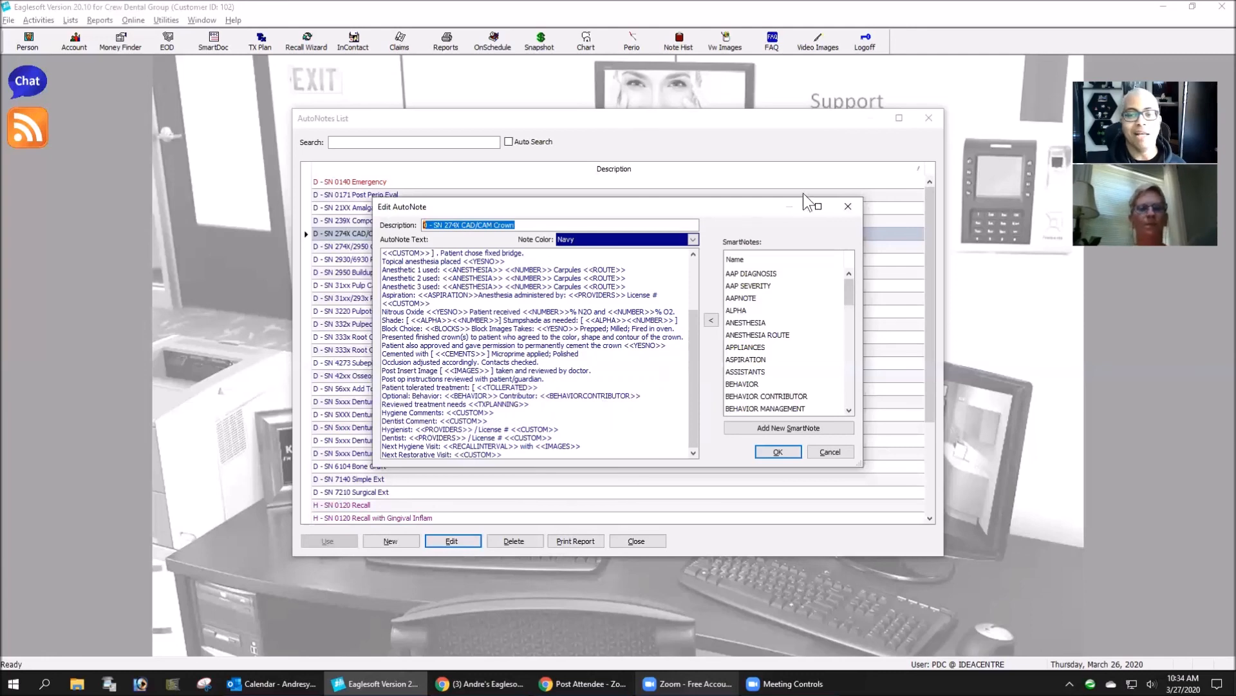
left_click(848, 206)
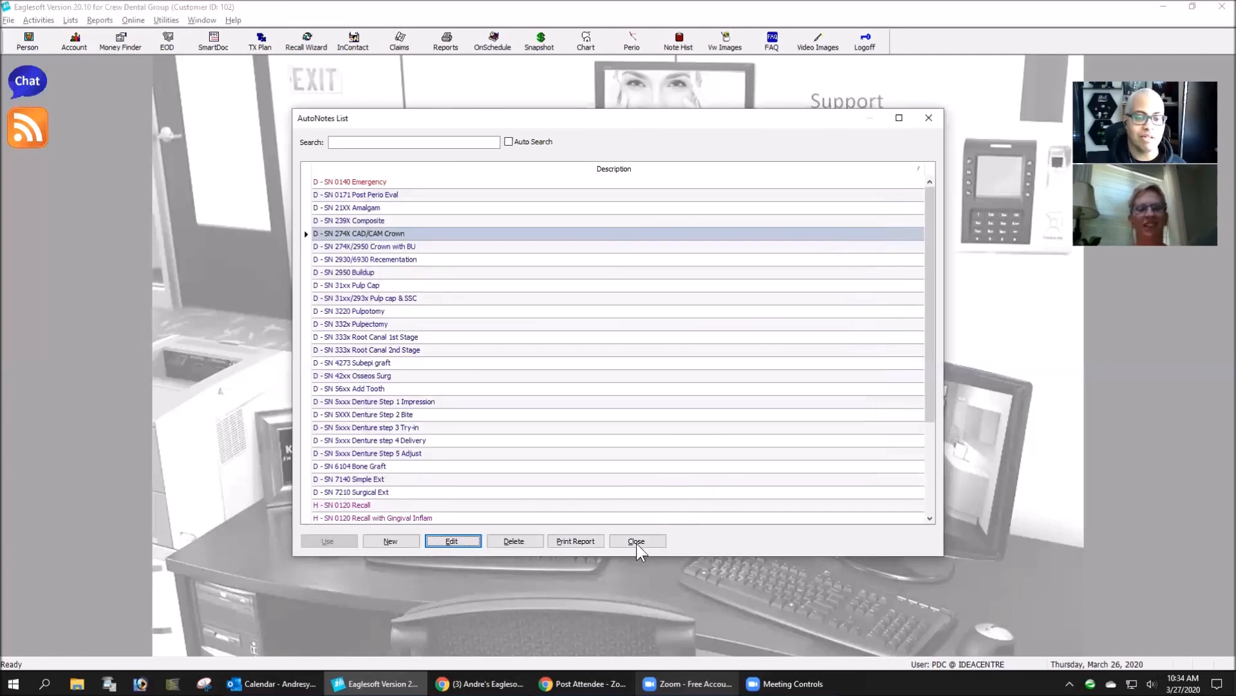
scroll(677, 462, "down", 3)
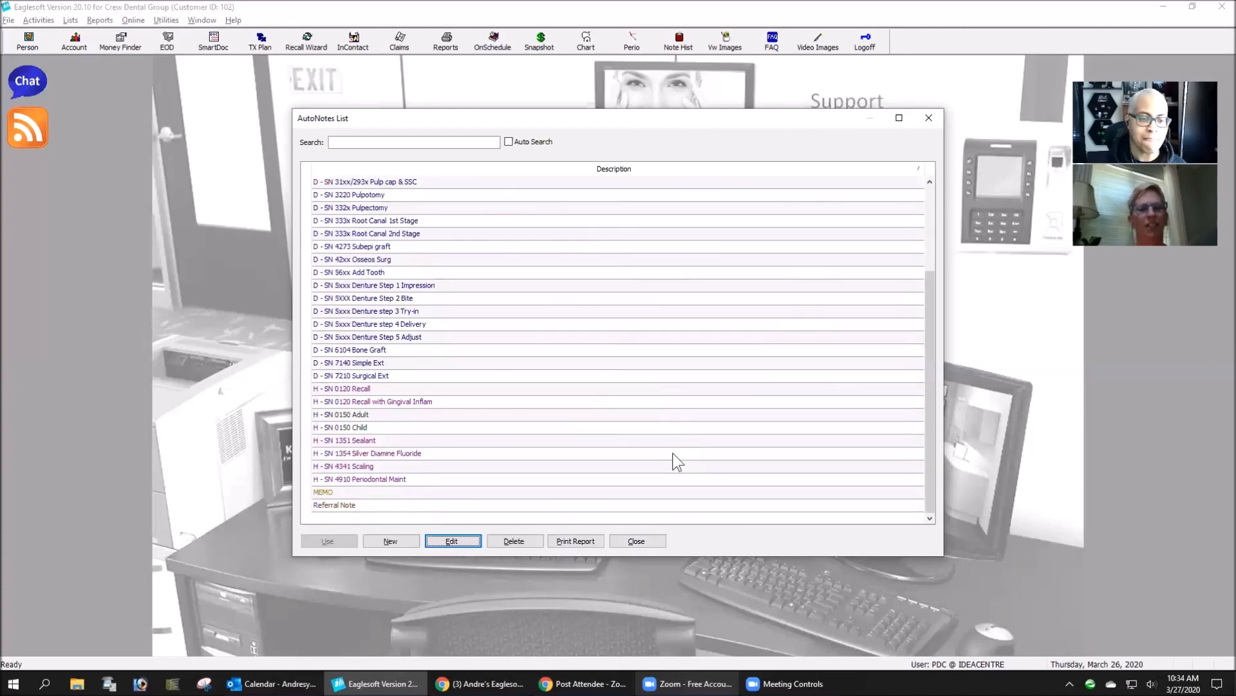
left_click(647, 543)
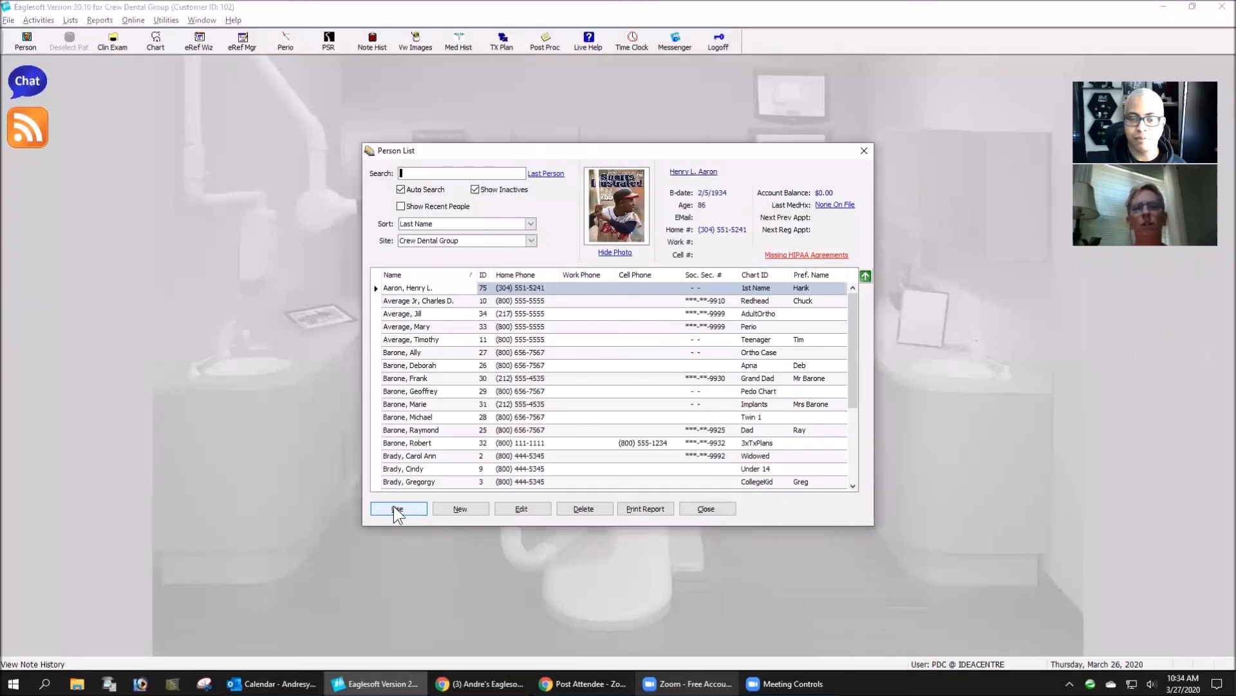
Select the first patient in the Person List for clinical work, view the patient's Note History, and close it.
left_click(396, 508)
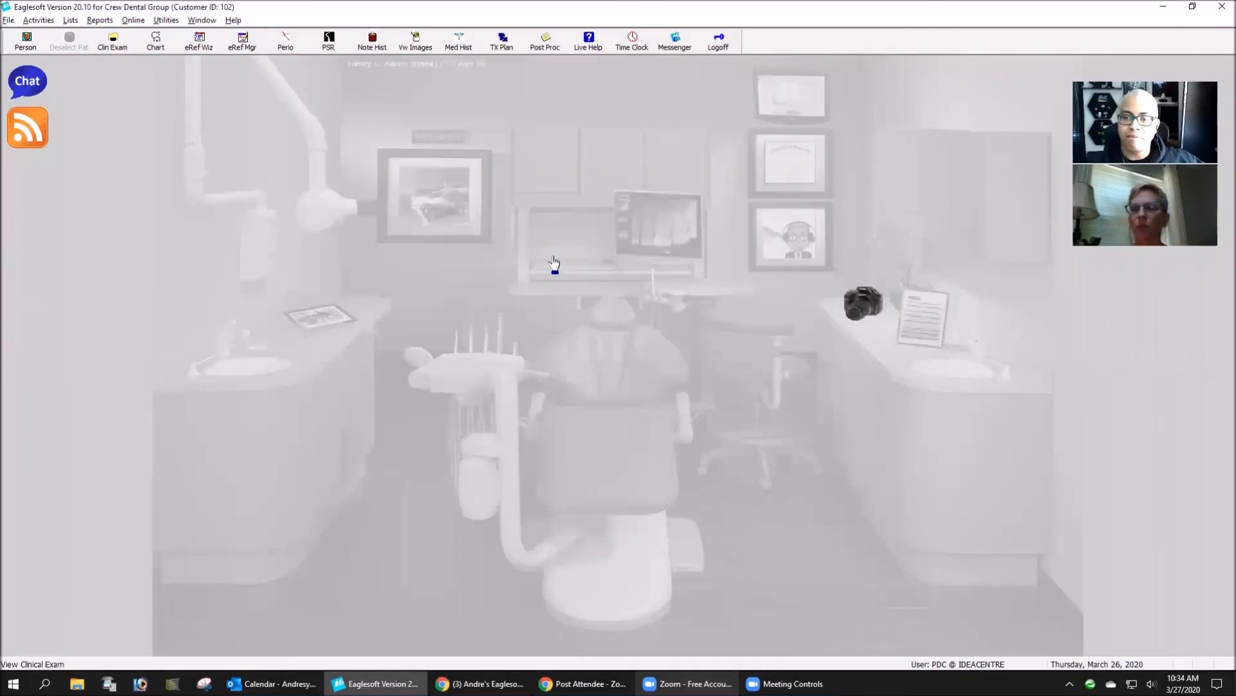
left_click(553, 258)
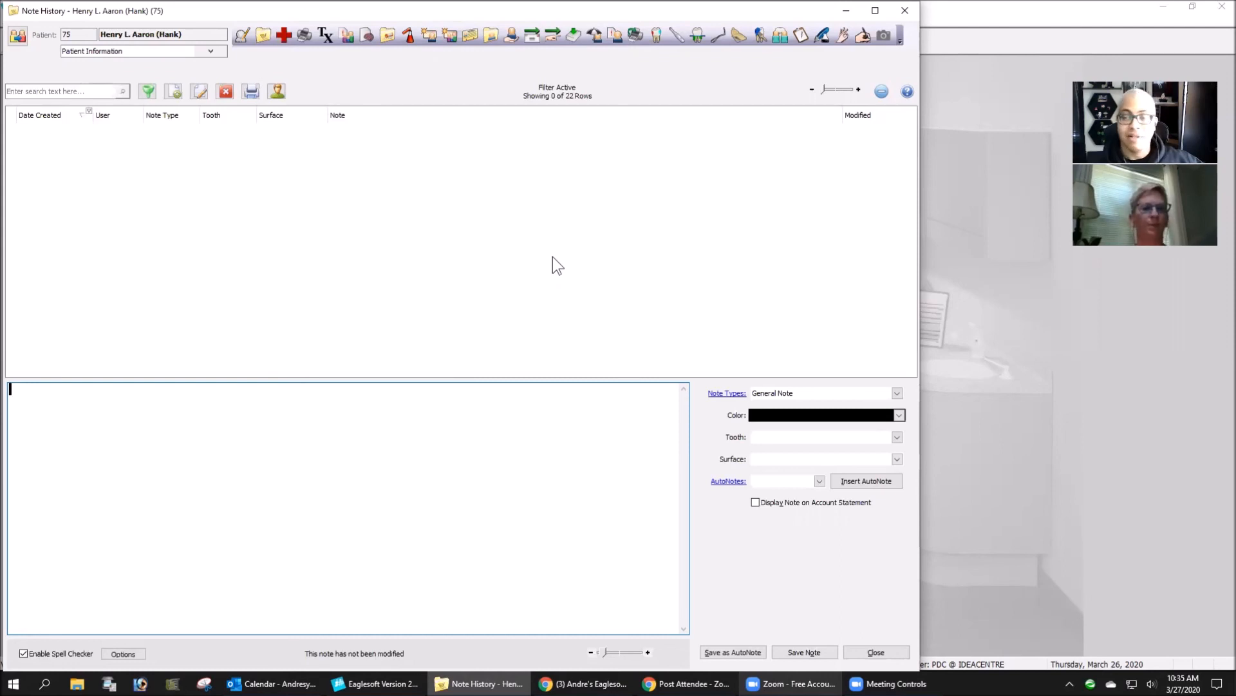
left_click(905, 10)
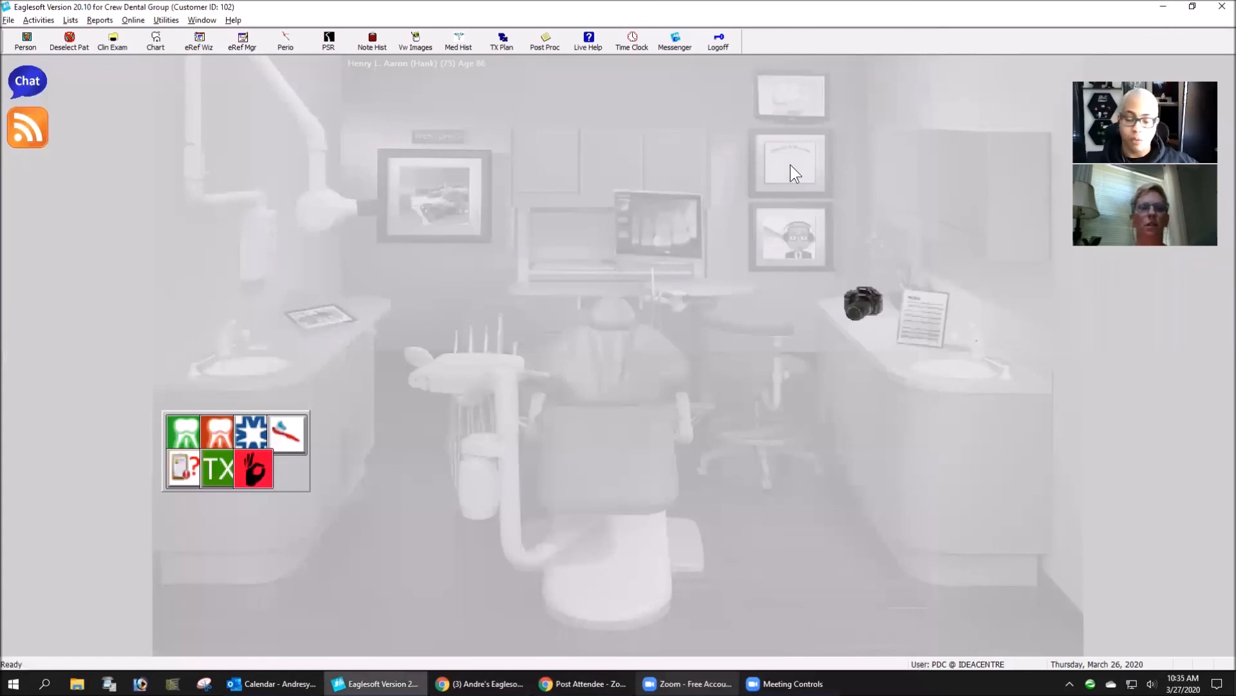